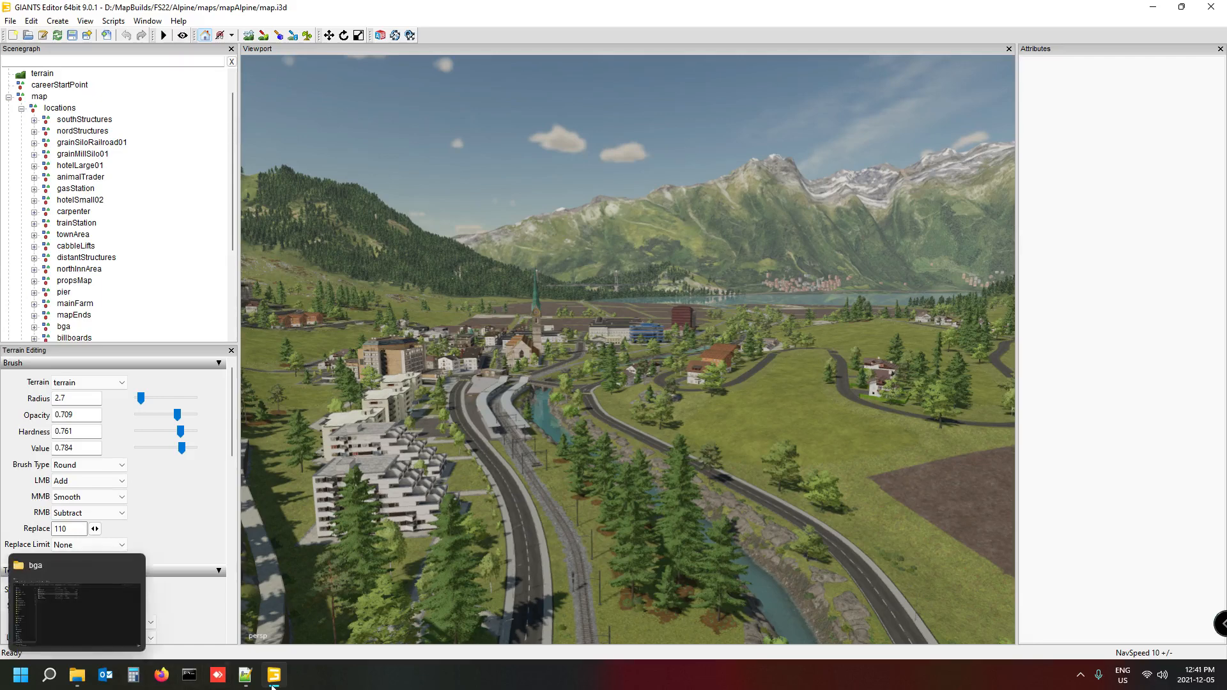
mouse_move(274, 674)
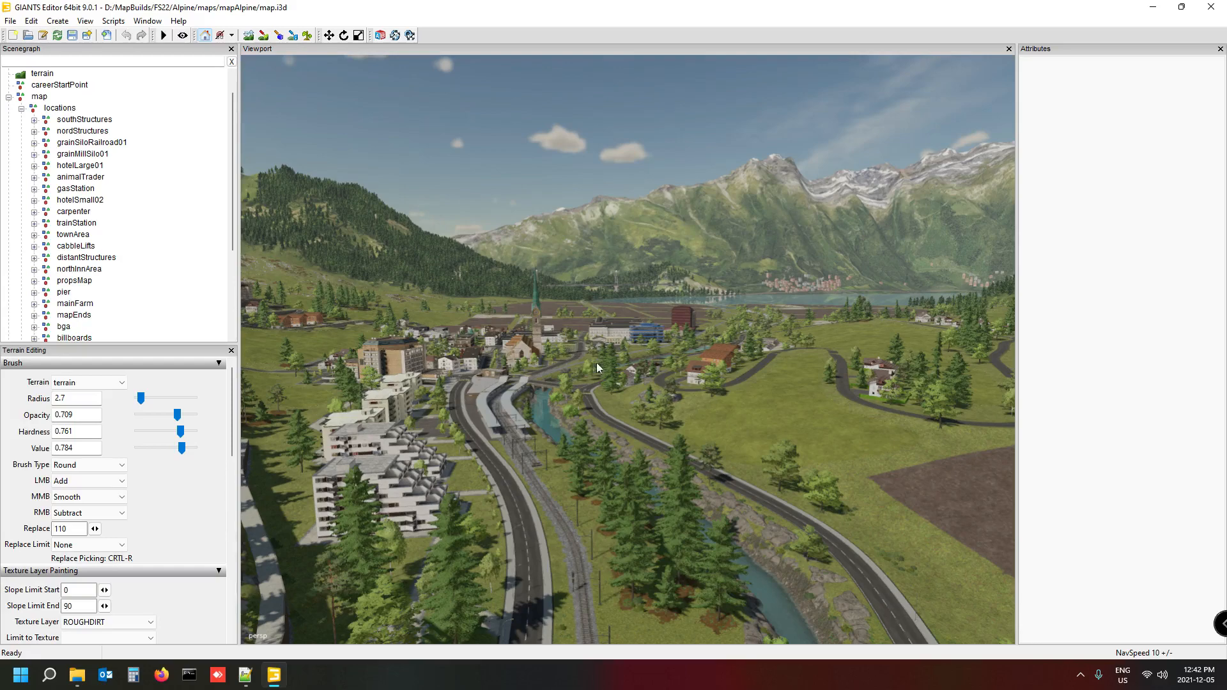
alt+drag(596, 363, 610, 419)
scroll(644, 382, up, 5)
scroll(638, 393, up, 3)
scroll(607, 416, up, 8)
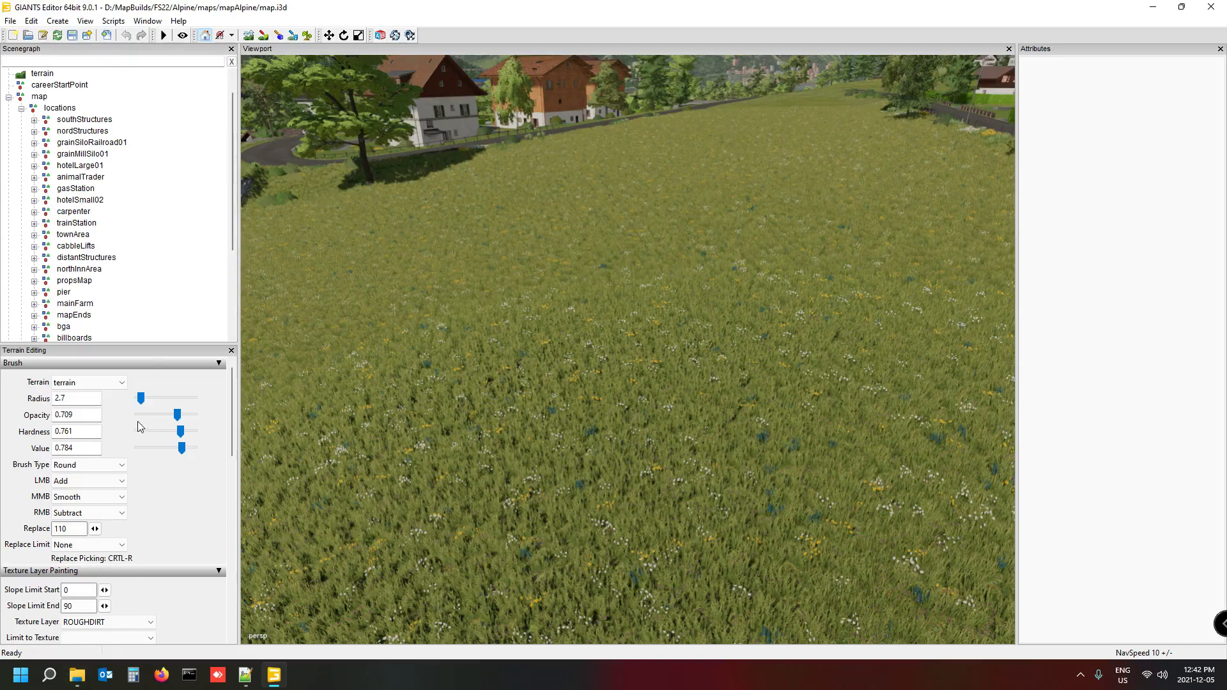
- Undock the Terrain Editing panel and close it
drag(151, 349, 159, 374)
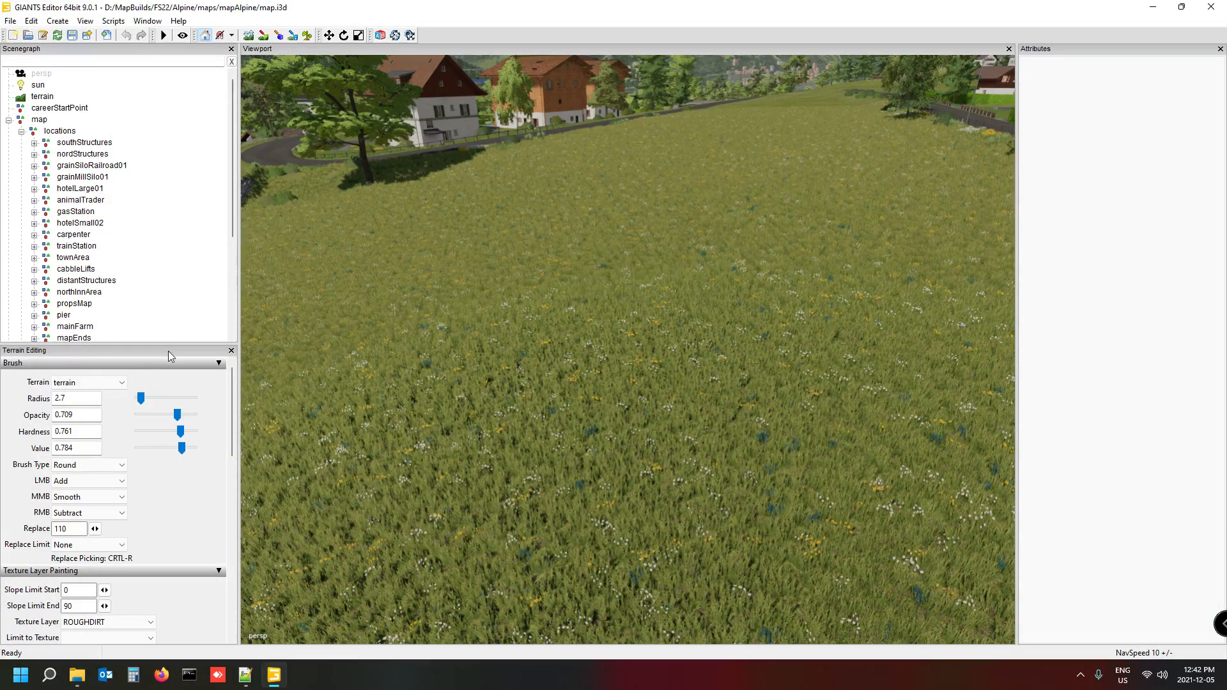
click(229, 348)
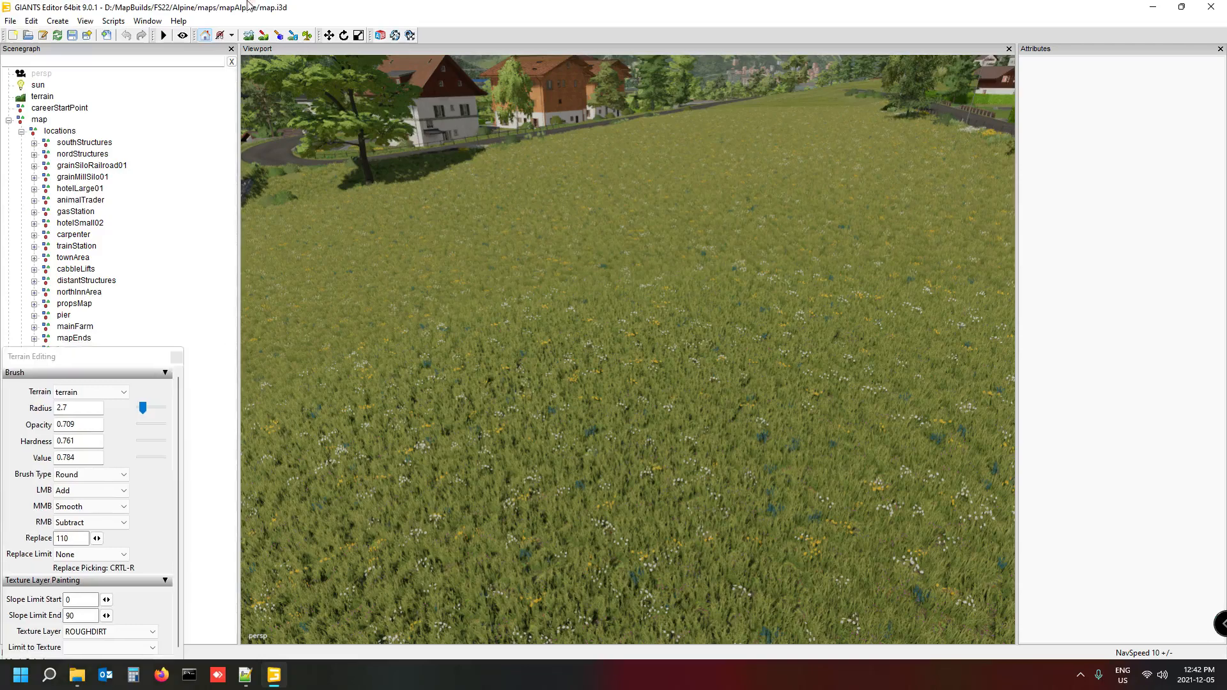
click(176, 356)
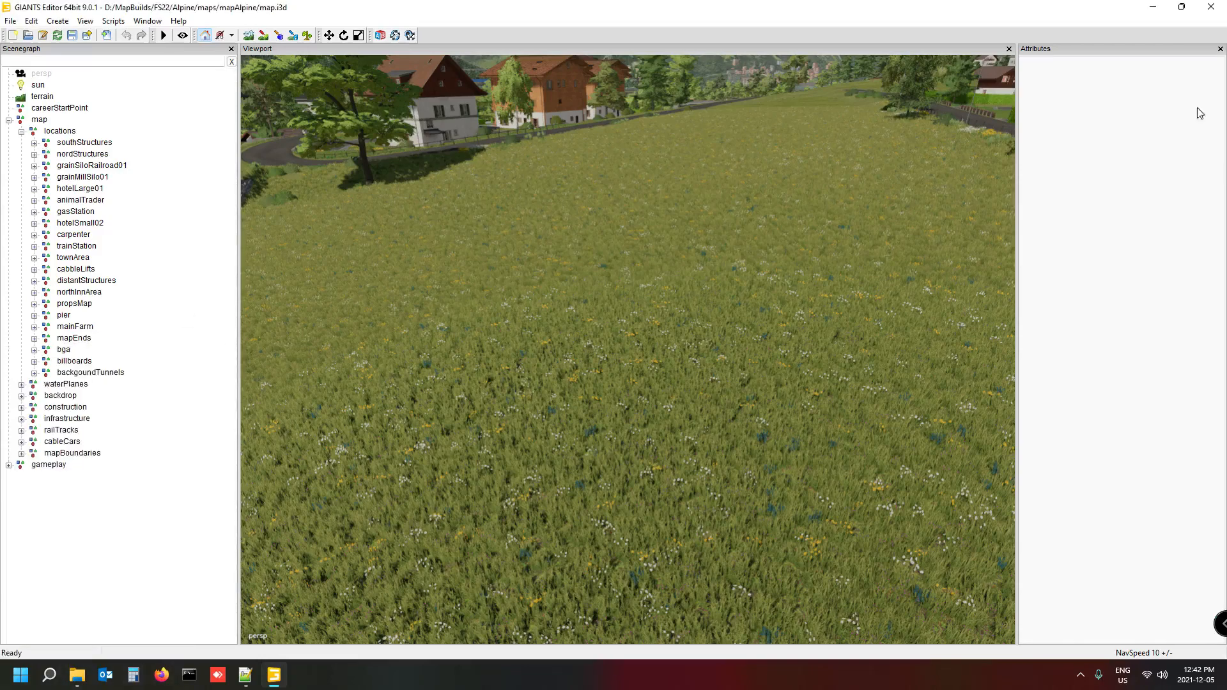
- Close the Attributes panel and restore it
click(1220, 48)
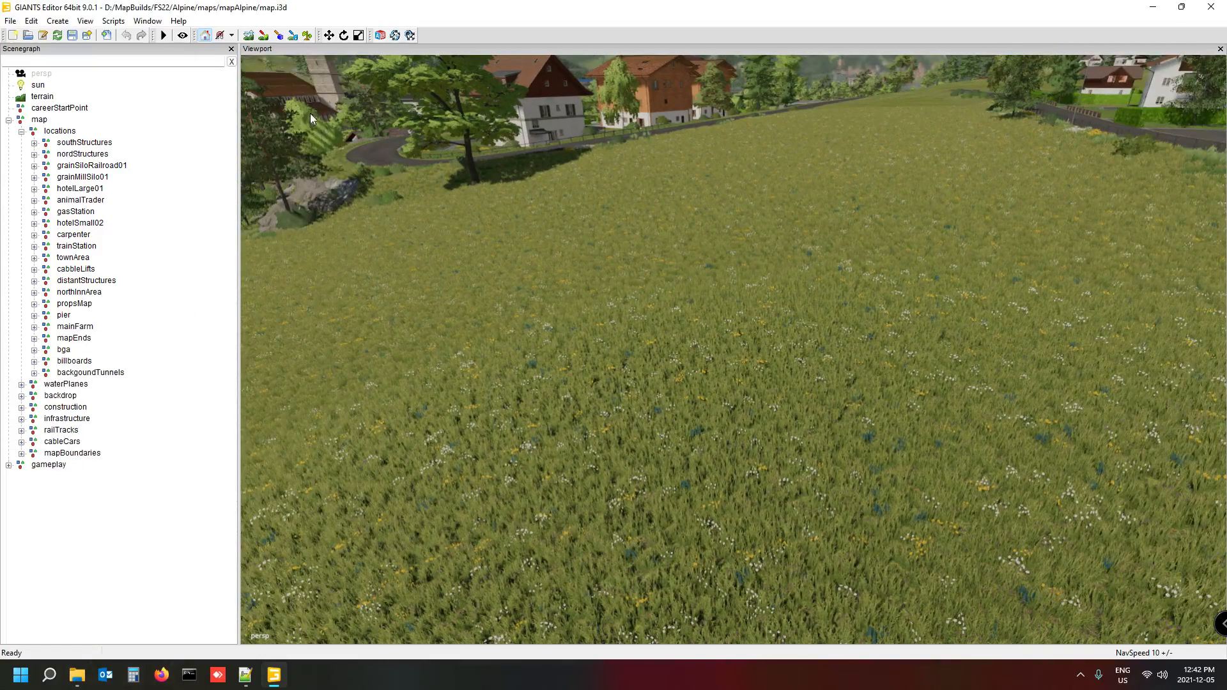
click(149, 21)
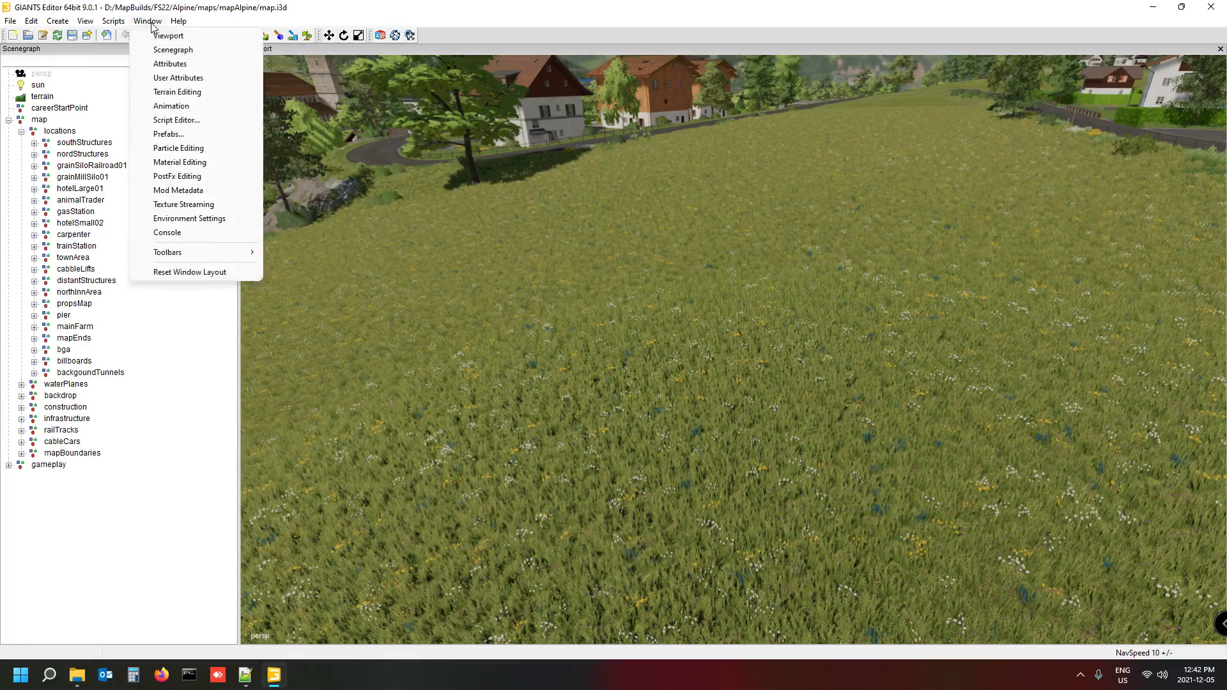
click(168, 63)
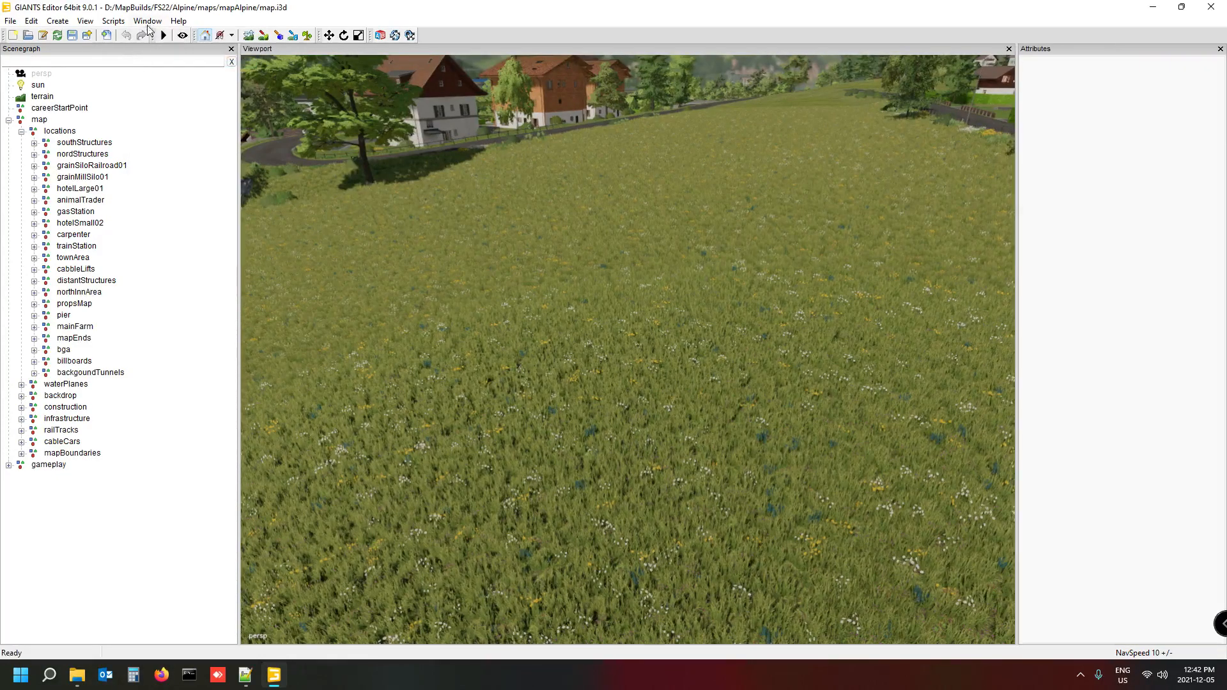
- Reopen the Terrain Editing panel and dock it beneath the Scenegraph
click(148, 24)
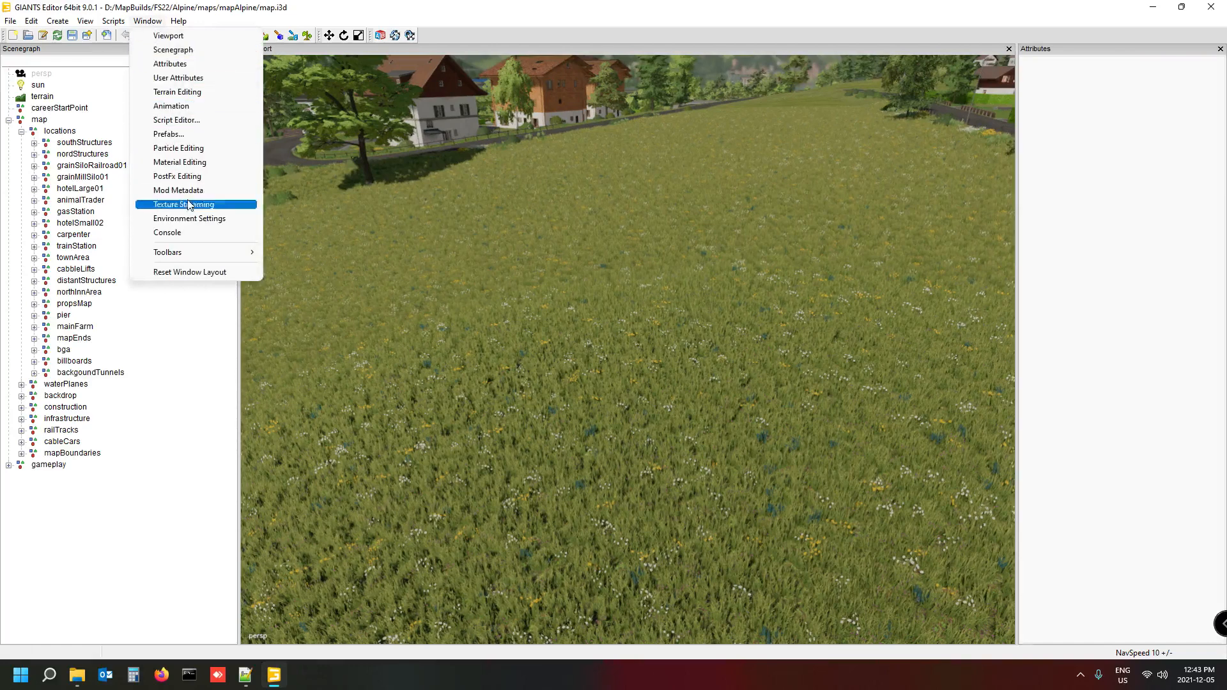
click(179, 92)
click(142, 363)
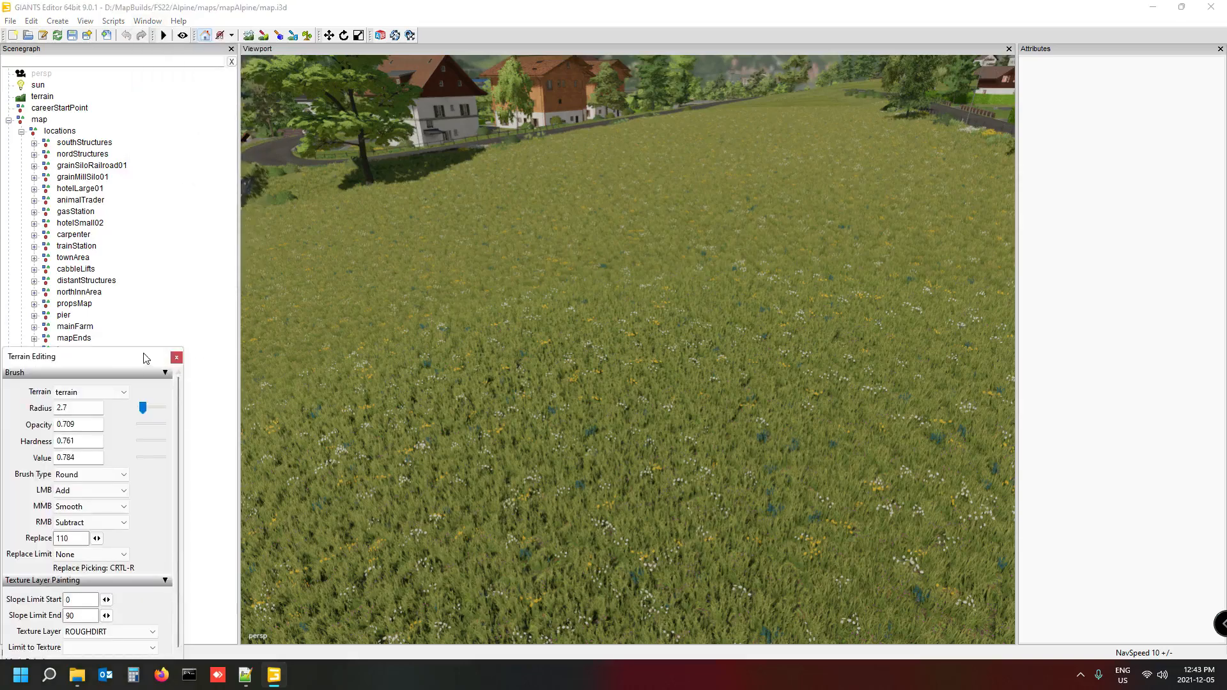
drag(153, 356, 186, 389)
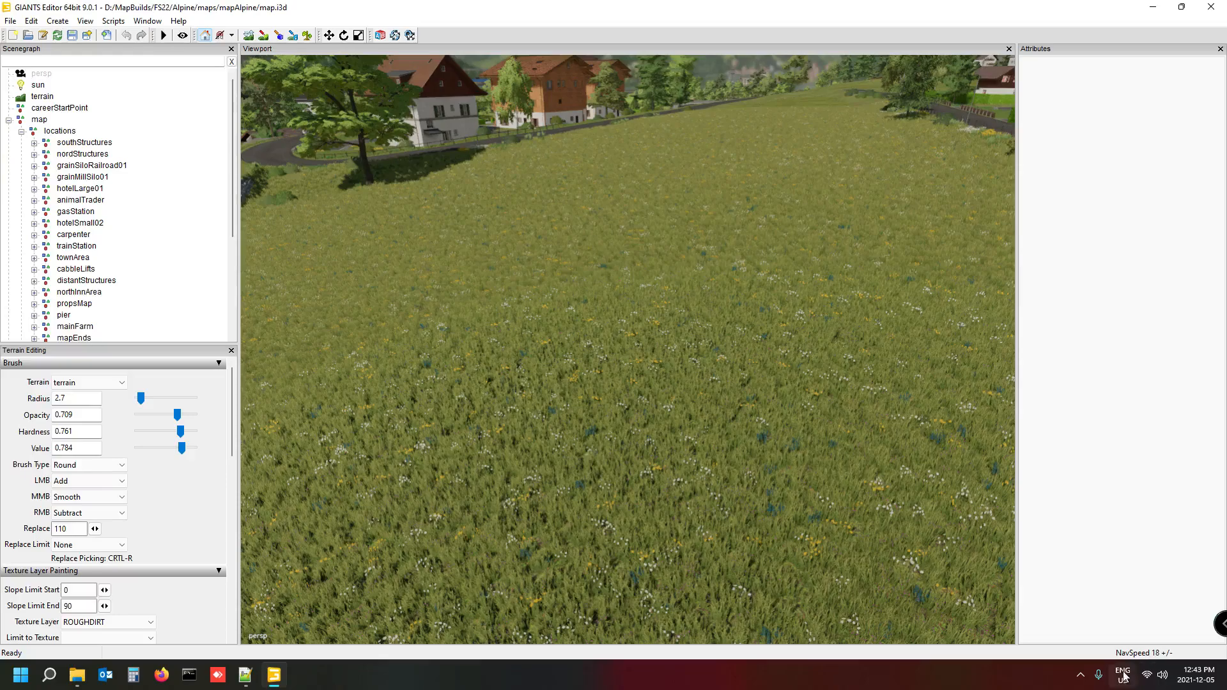
alt+drag(524, 381, 631, 350)
scroll(569, 352, down, 10)
scroll(615, 351, down, 3)
scroll(615, 349, down, 6)
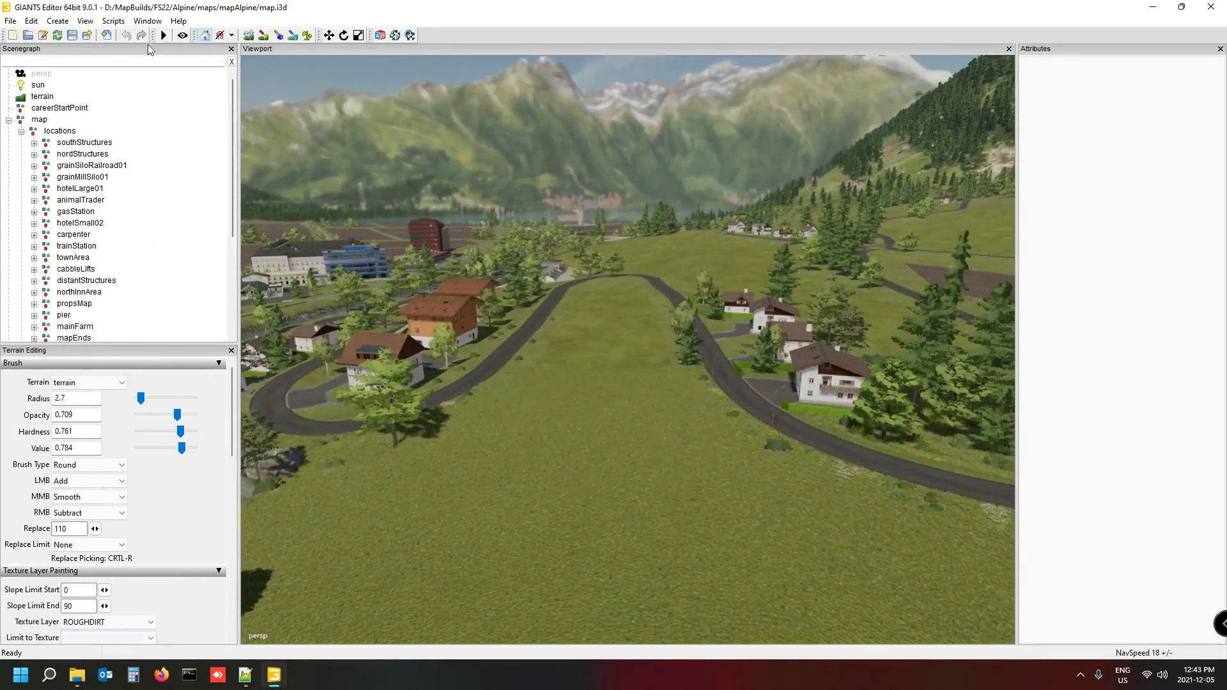
- Show the Console to look over its log output, and close it
click(149, 21)
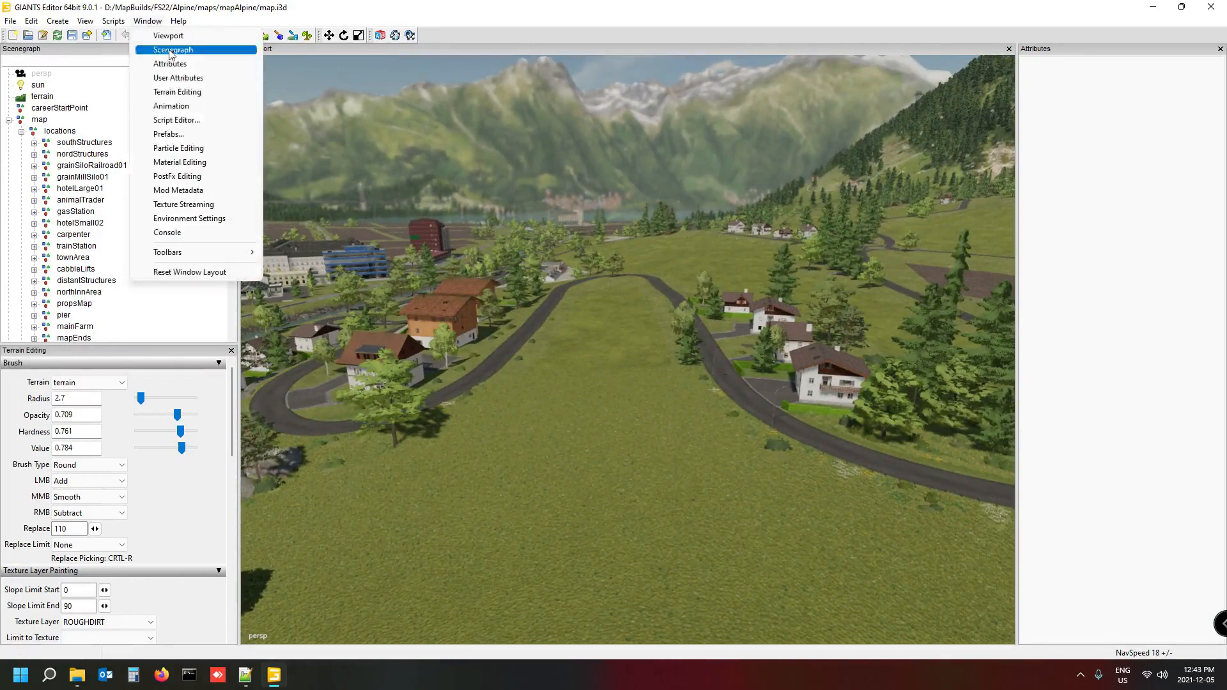
click(167, 233)
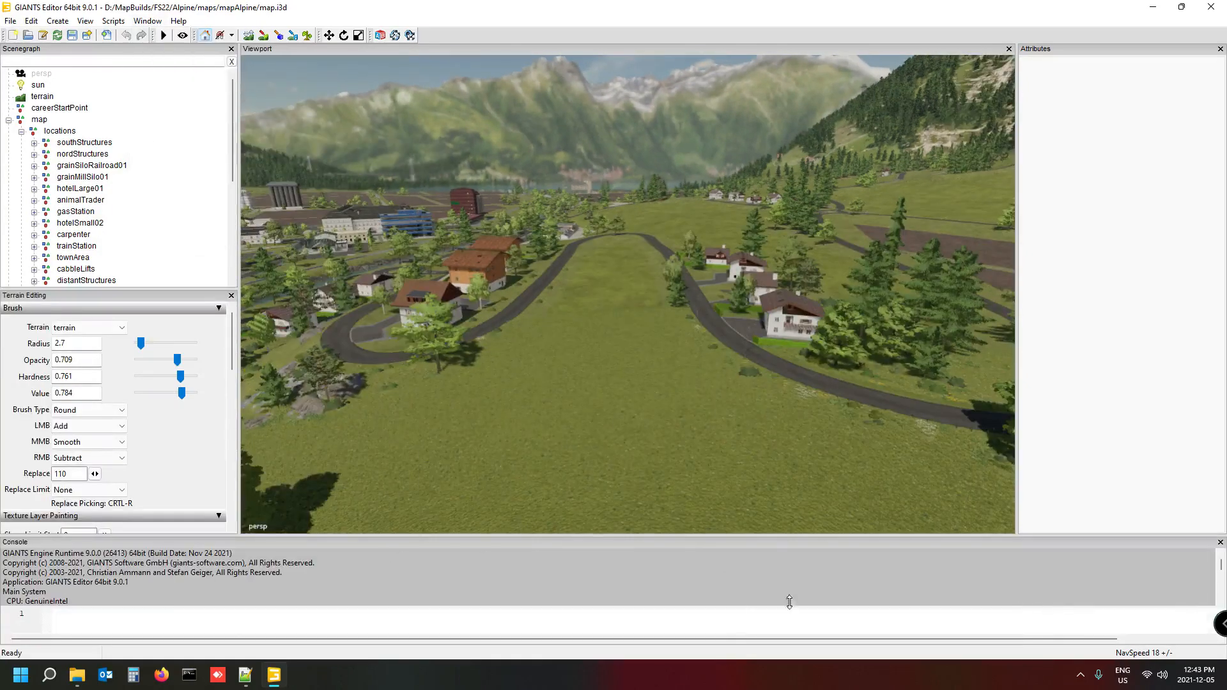
key(alt+shift)
scroll(74, 595, down, 1)
scroll(73, 595, up, 1)
click(1220, 542)
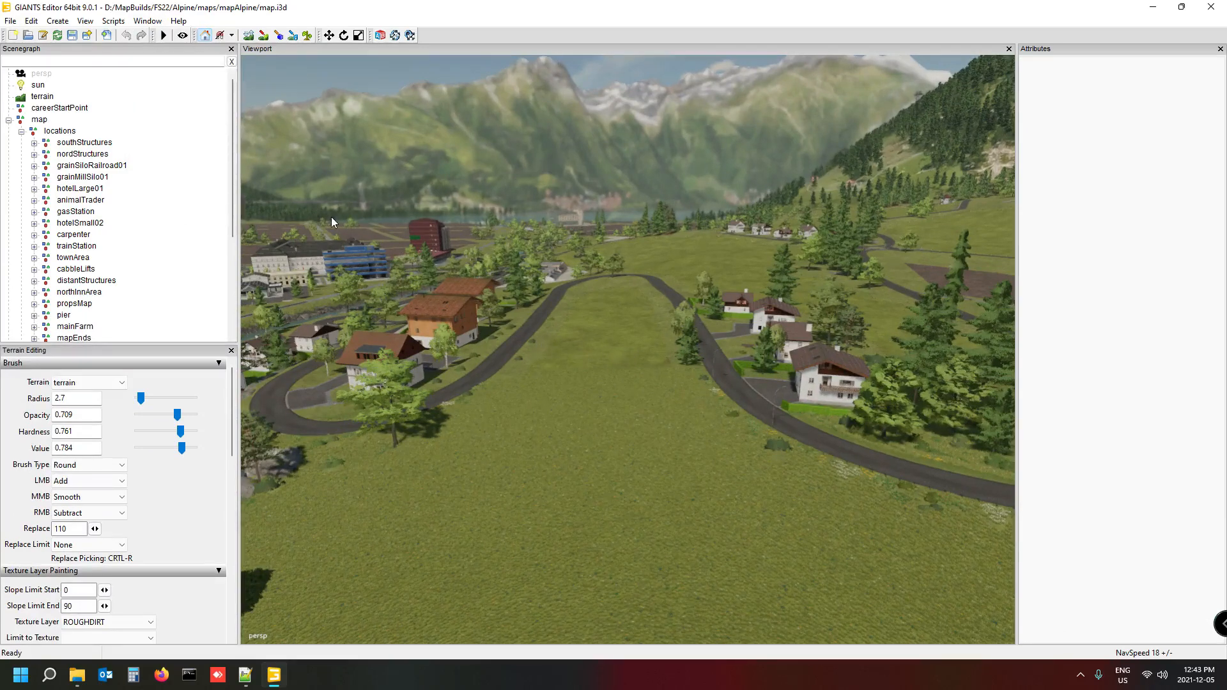
- Collapse and re-expand the map group in the Scenegraph
click(8, 121)
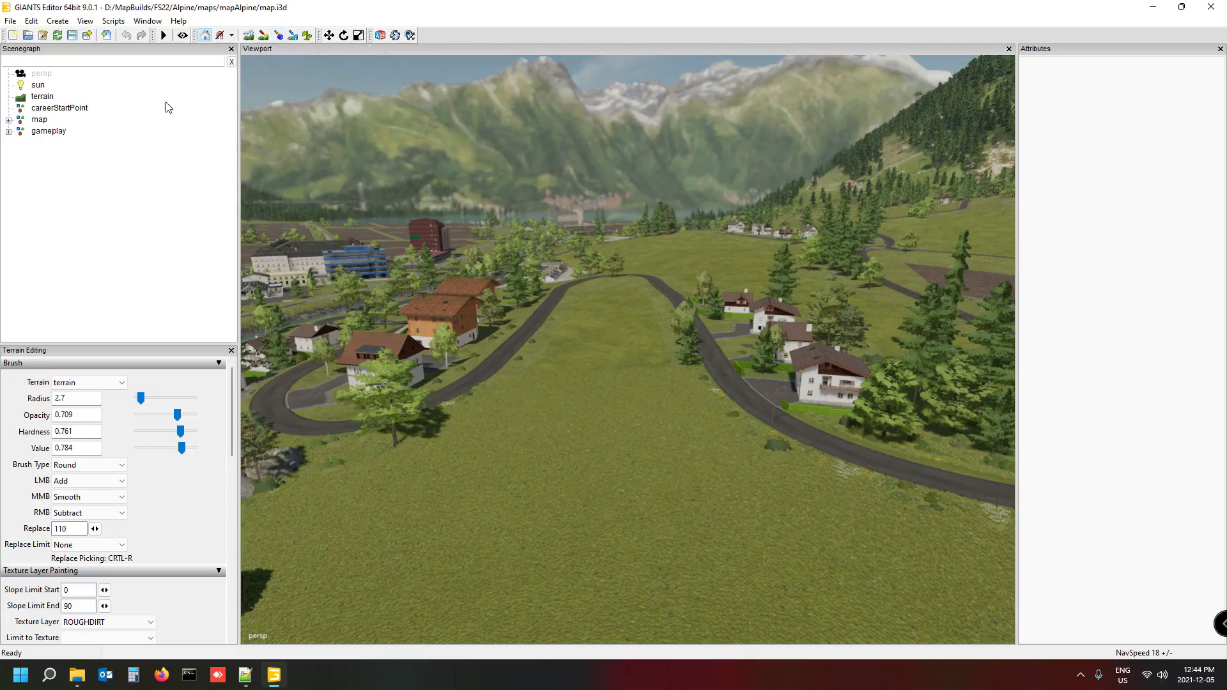
click(8, 120)
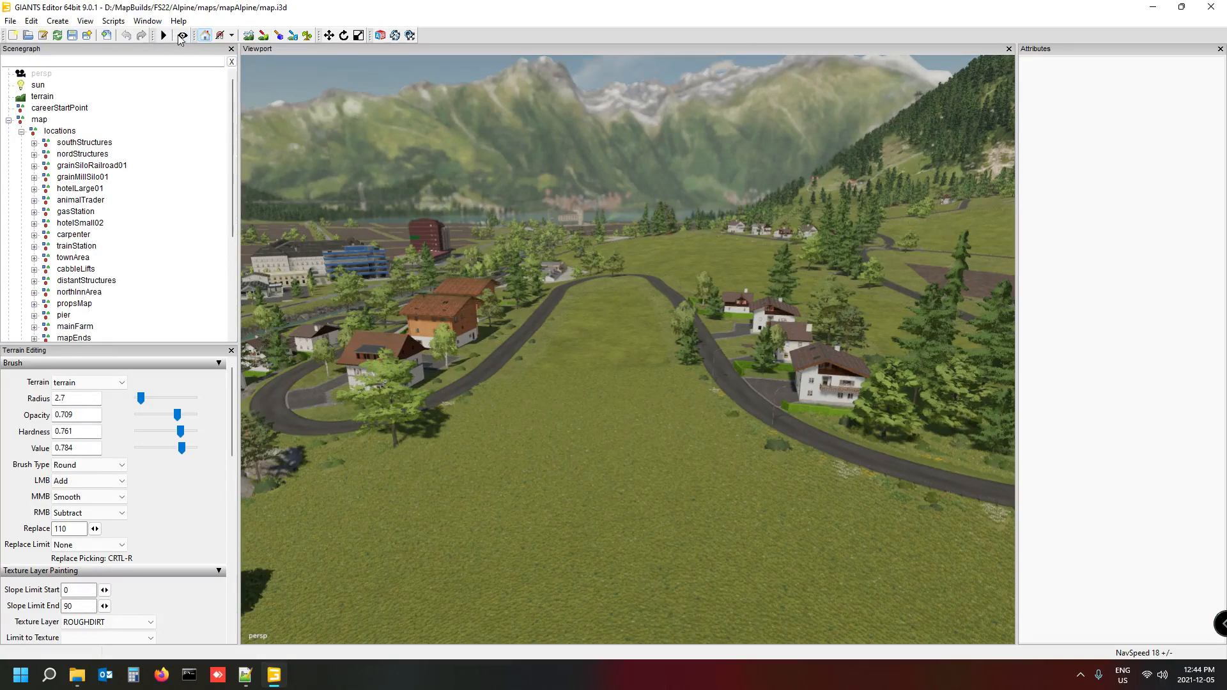
- Walk through the flower meadow beside the houses in First Person Mode and exit the mode
alt+drag(591, 400, 742, 402)
scroll(604, 452, up, 4)
scroll(600, 443, down, 3)
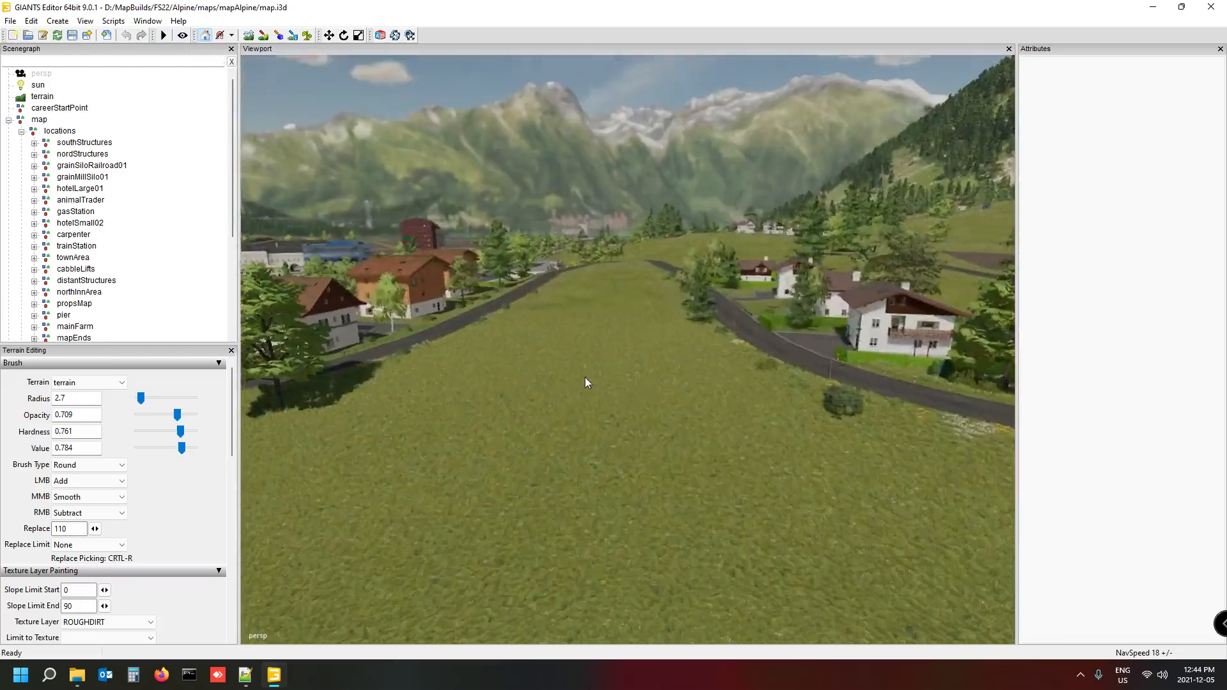
scroll(585, 377, up, 4)
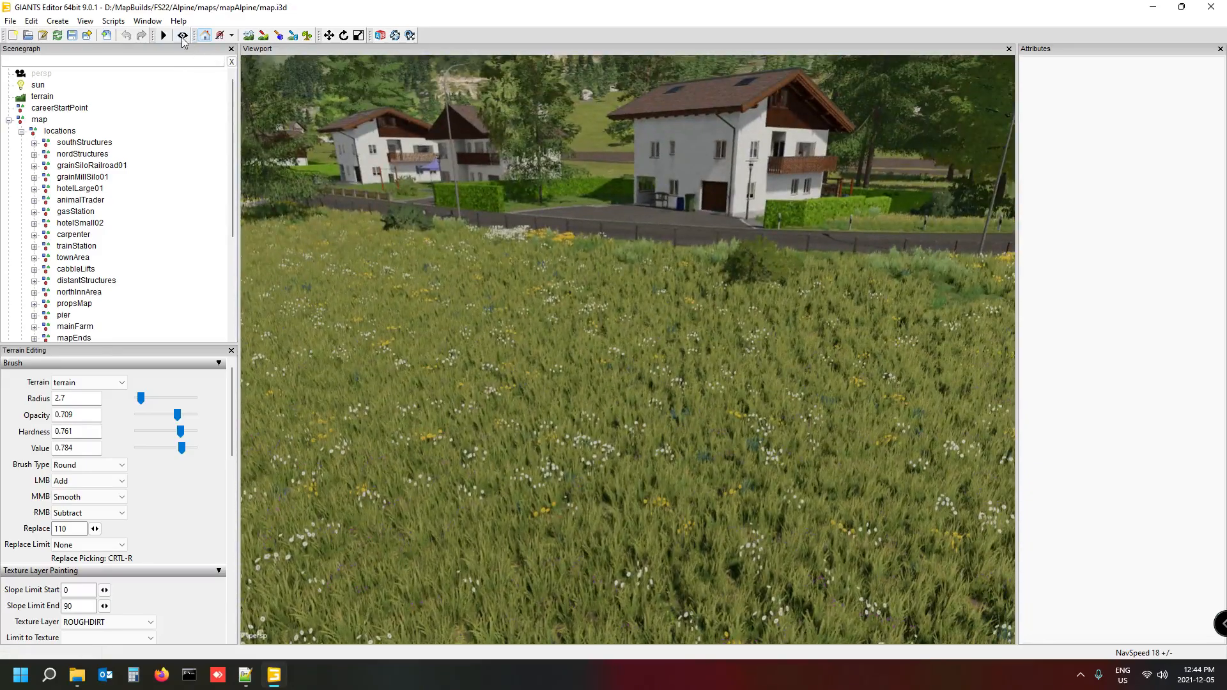
click(182, 35)
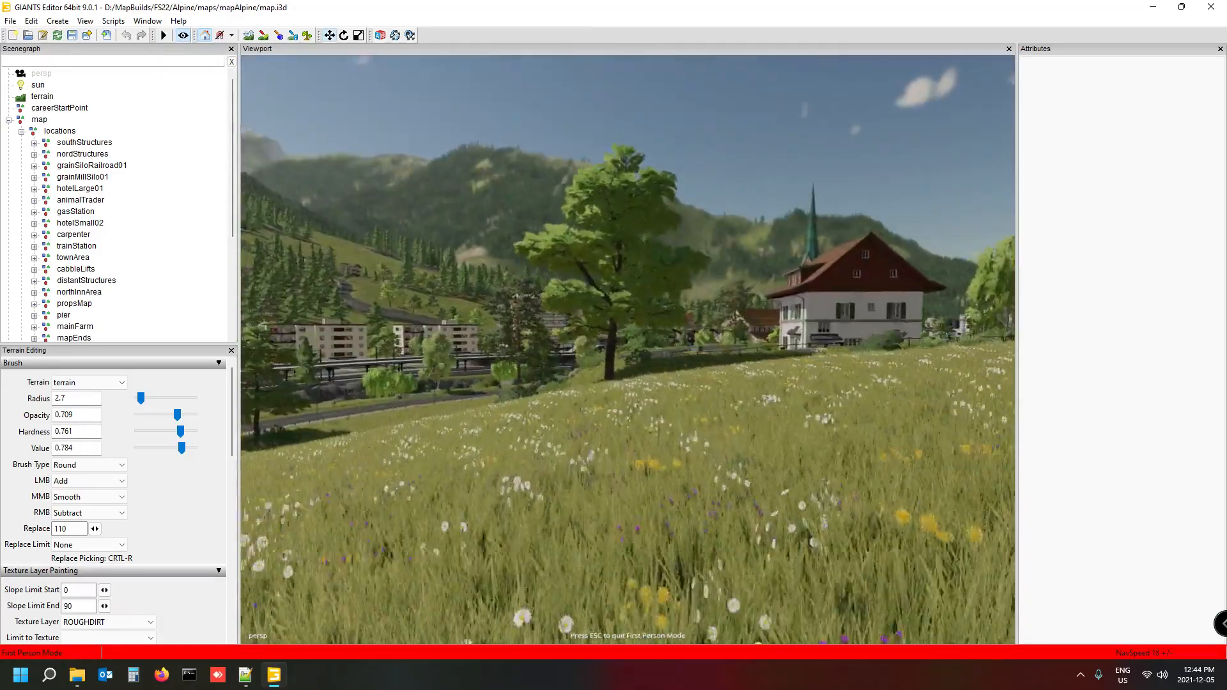
key(w)
key(w)
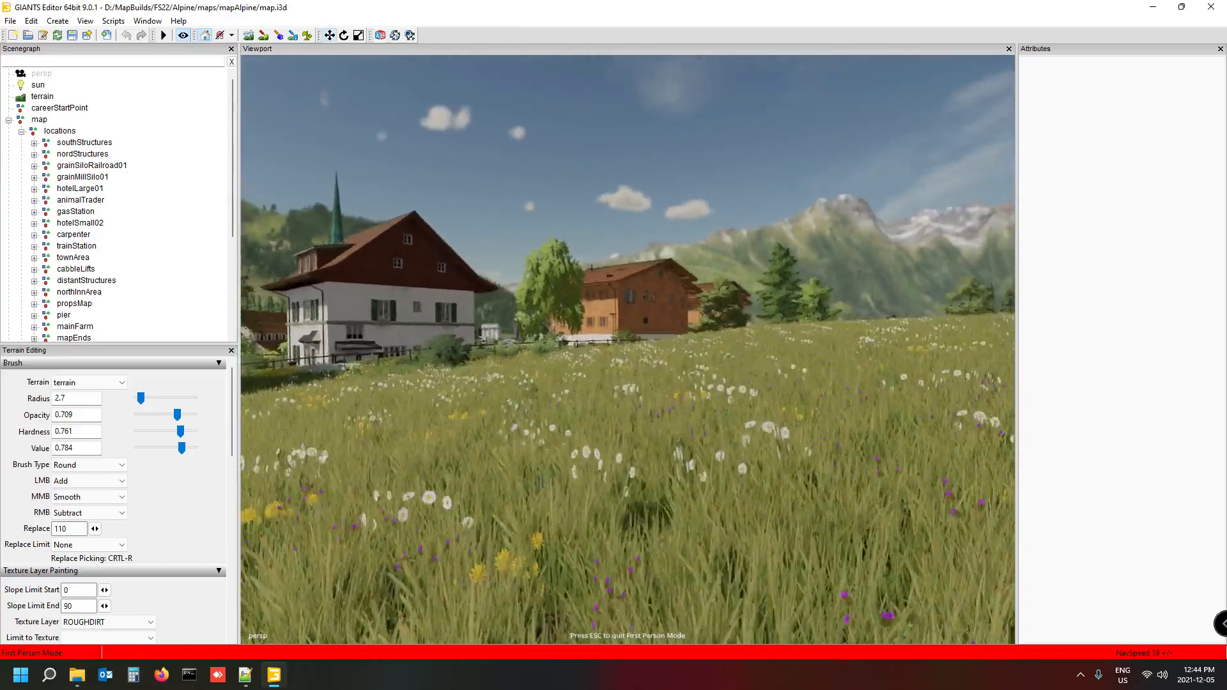
key(w)
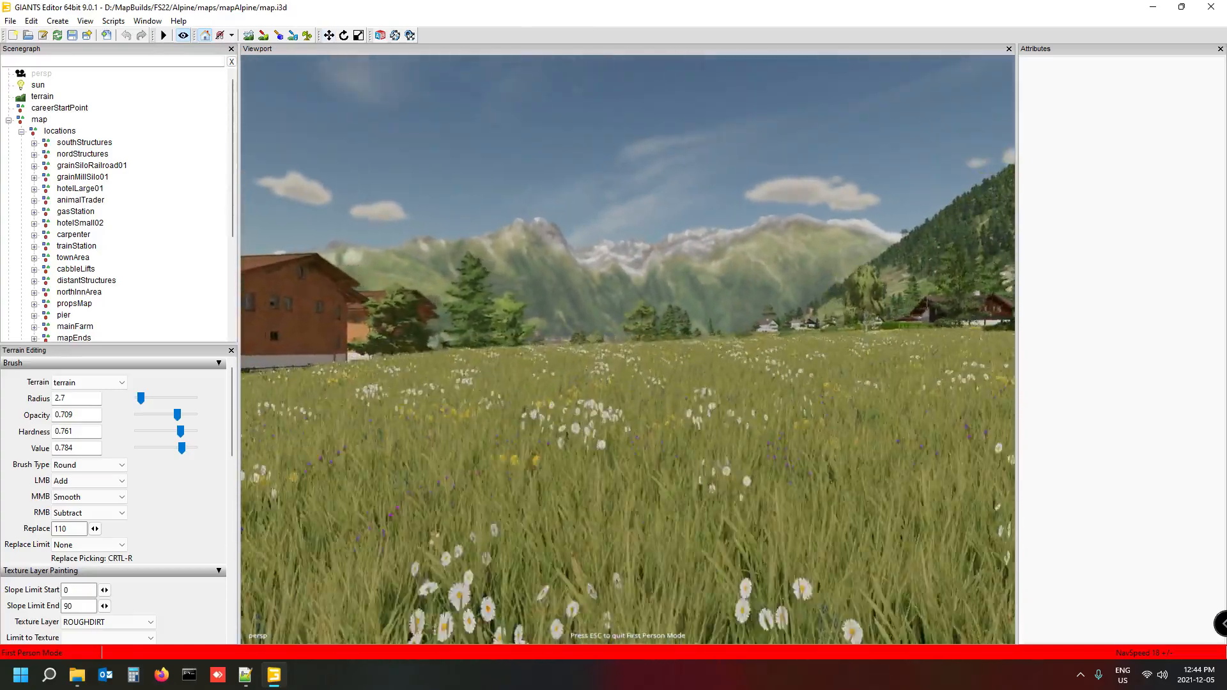
key(w)
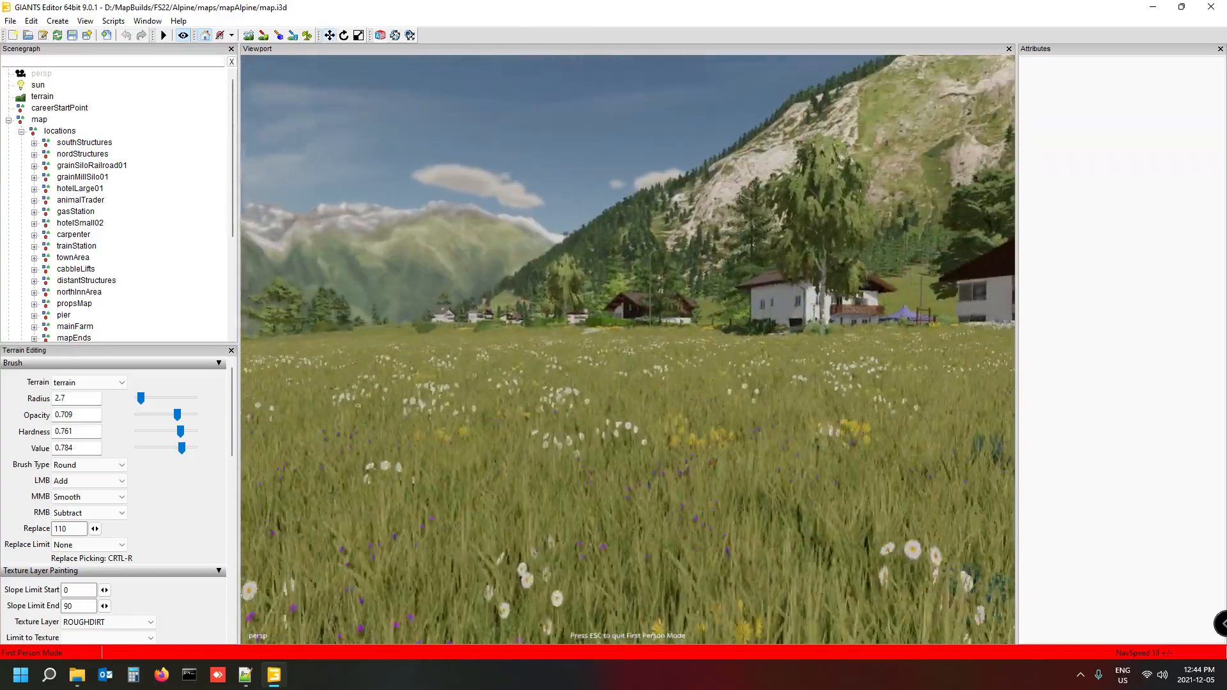
key(w)
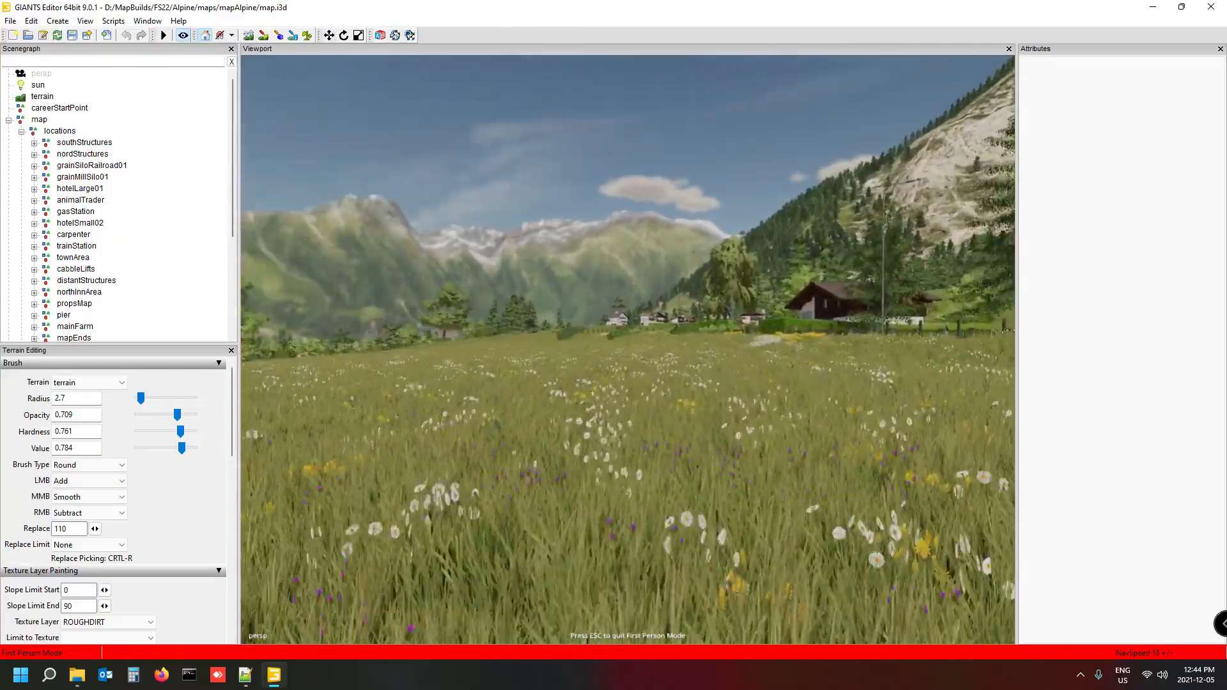
key(w)
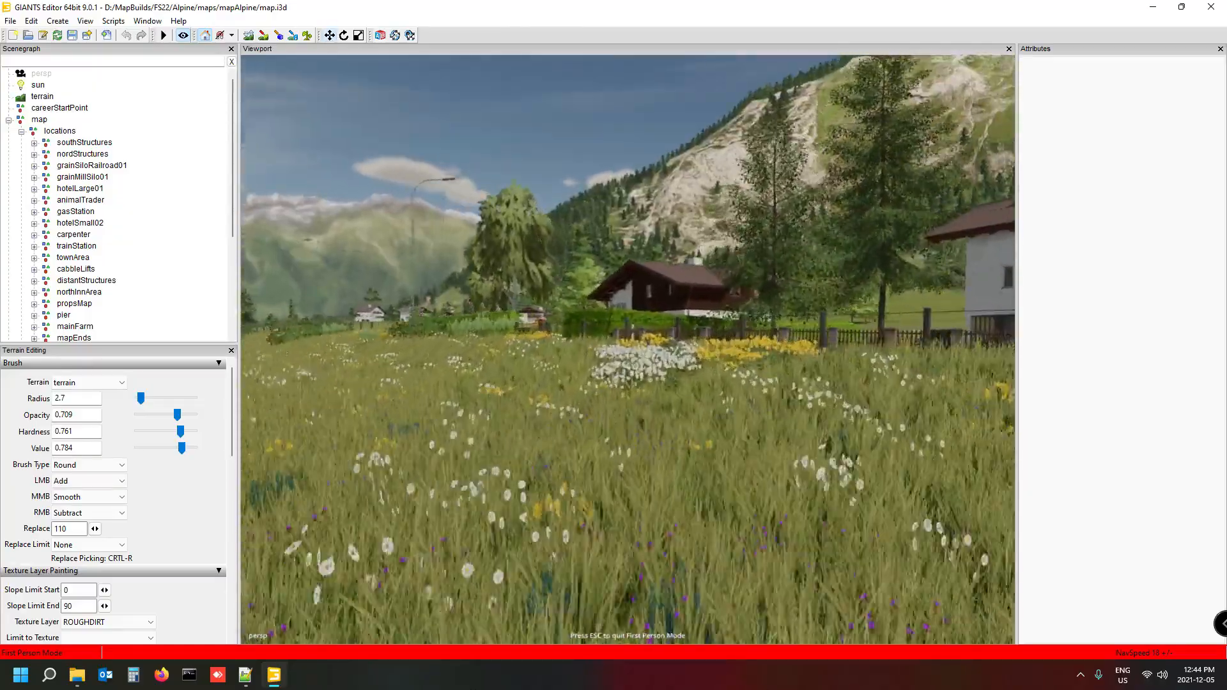
key(w)
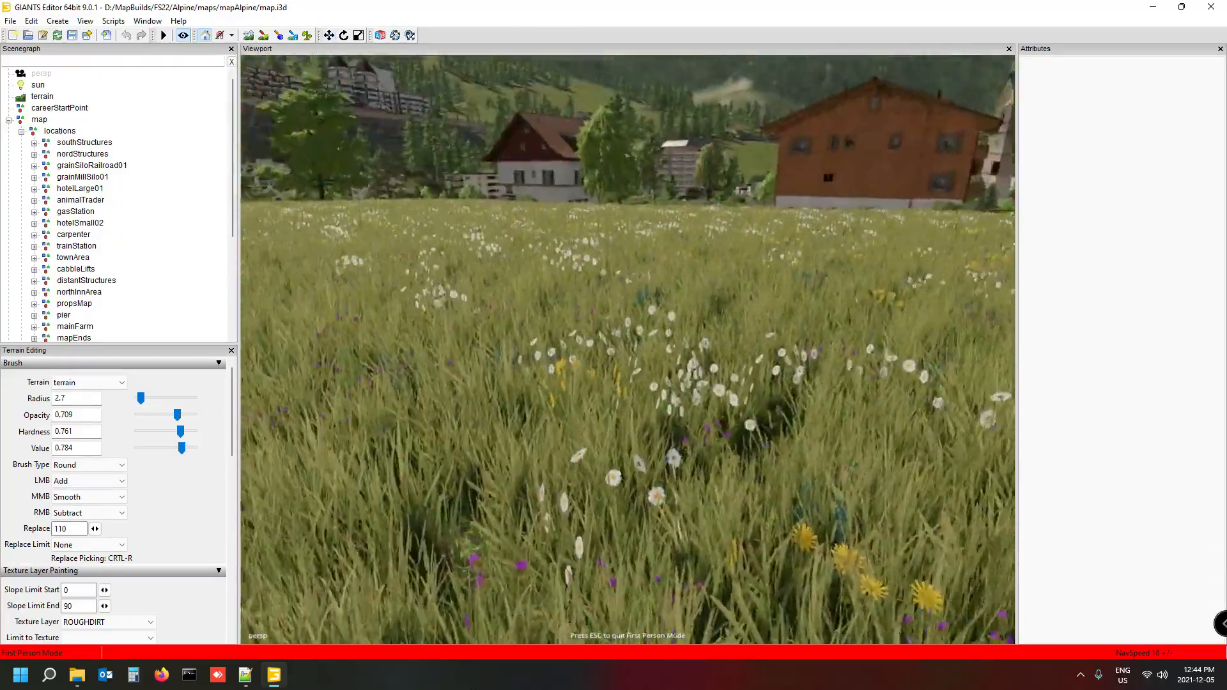
key(w)
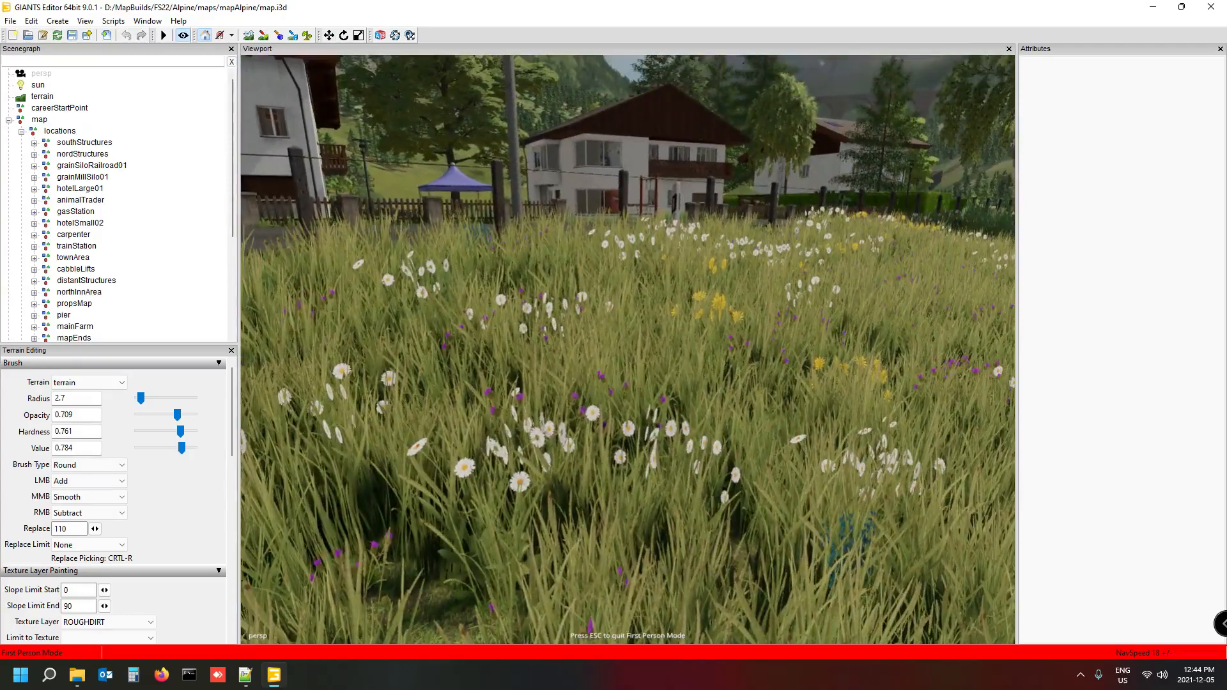
key(Escape)
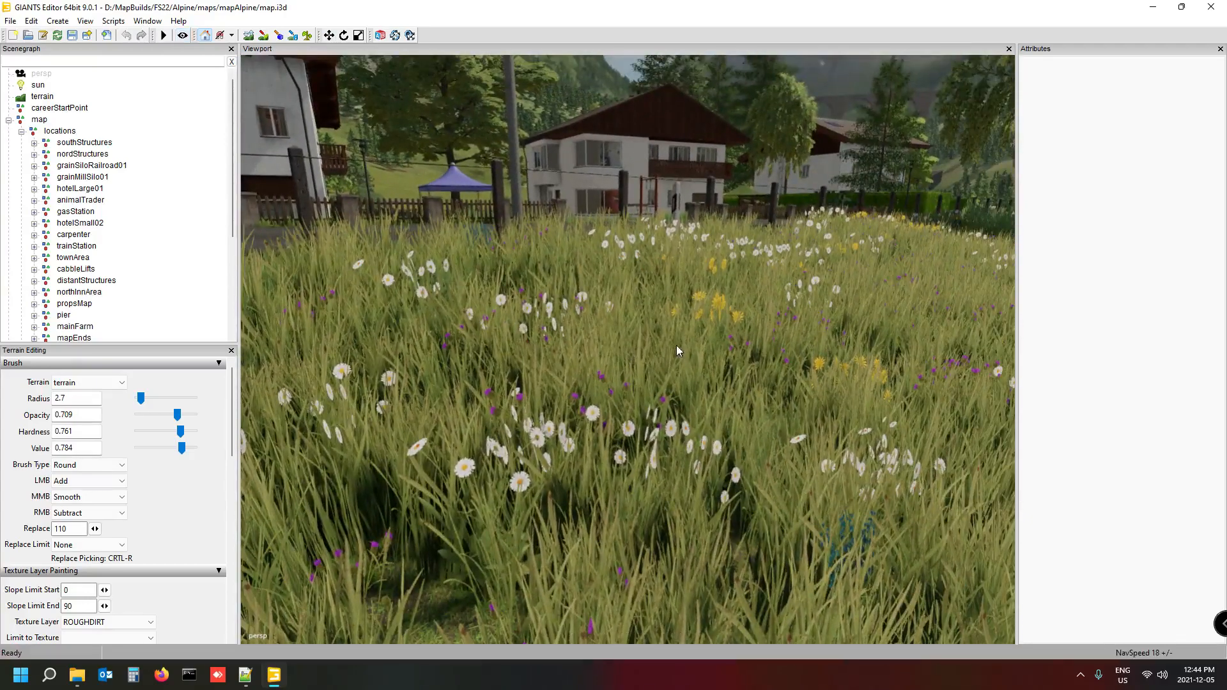
- Briefly enable terrain sculpt mode to review the available brush types and brush operations
alt+drag(676, 347, 1005, 376)
scroll(788, 435, down, 5)
scroll(615, 301, up, 5)
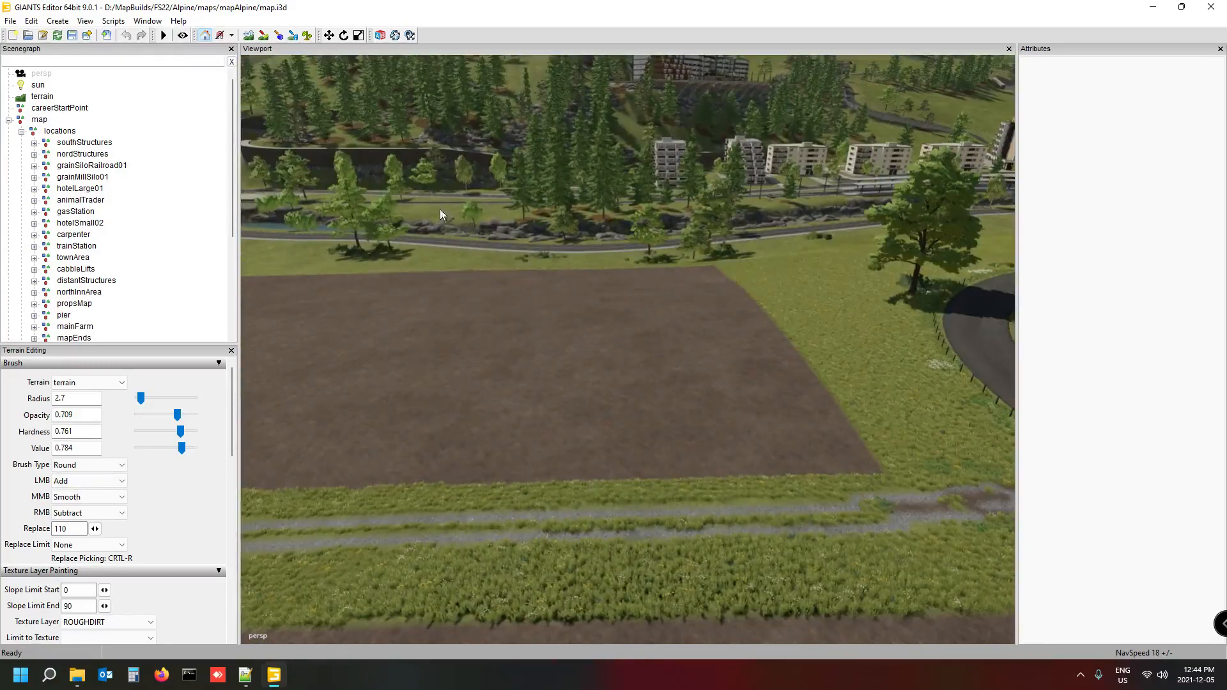
click(250, 36)
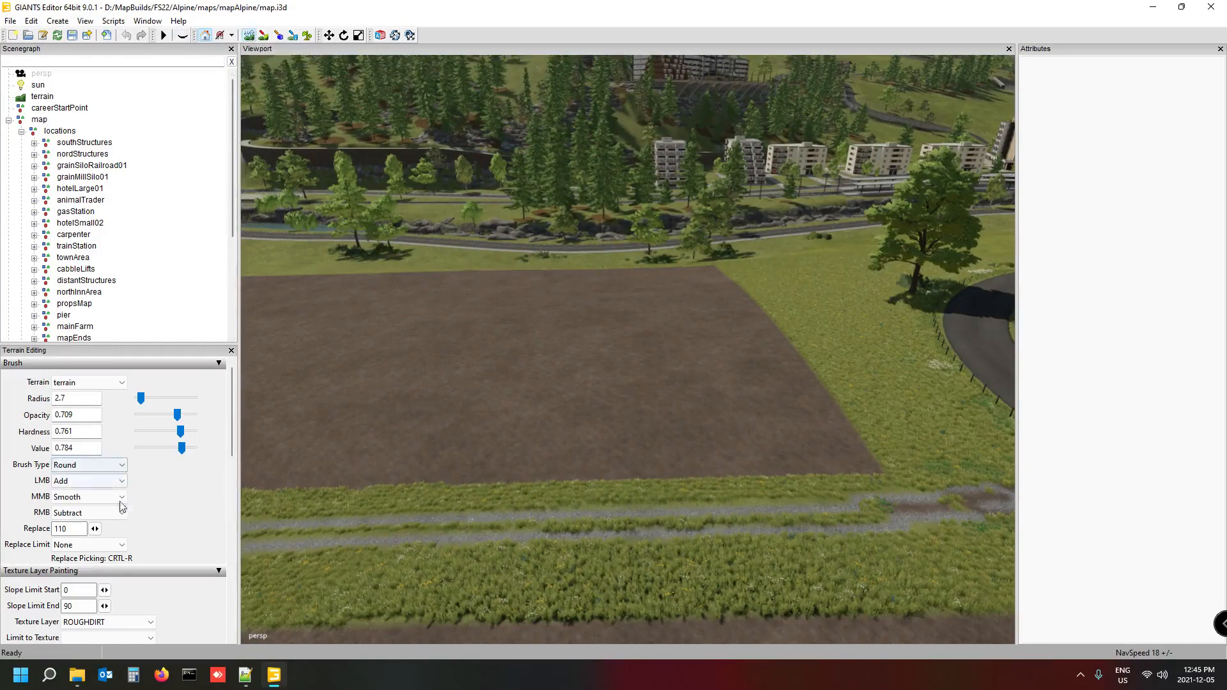
click(90, 466)
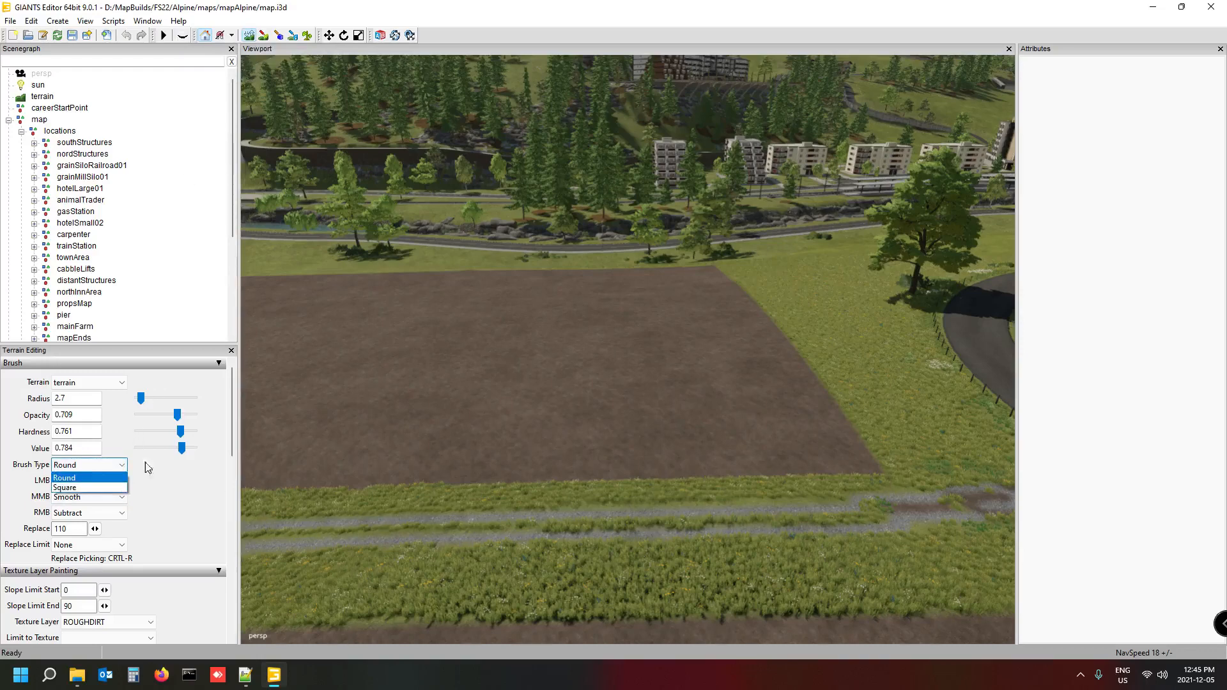
click(145, 467)
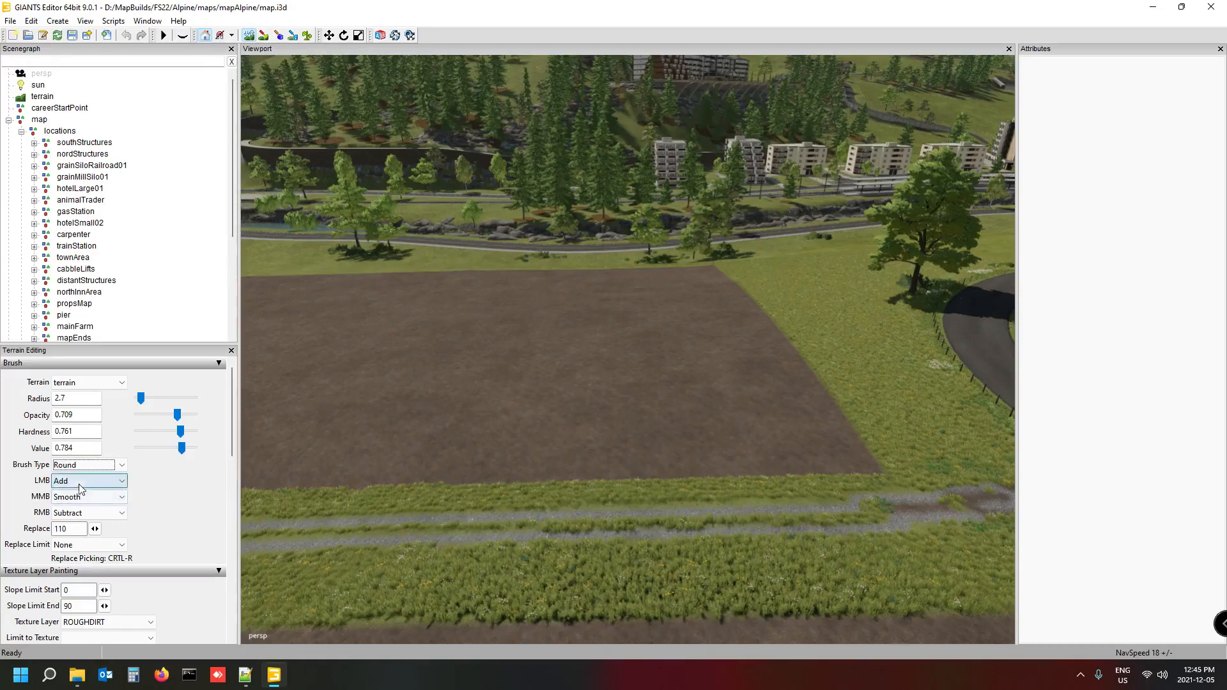
click(104, 515)
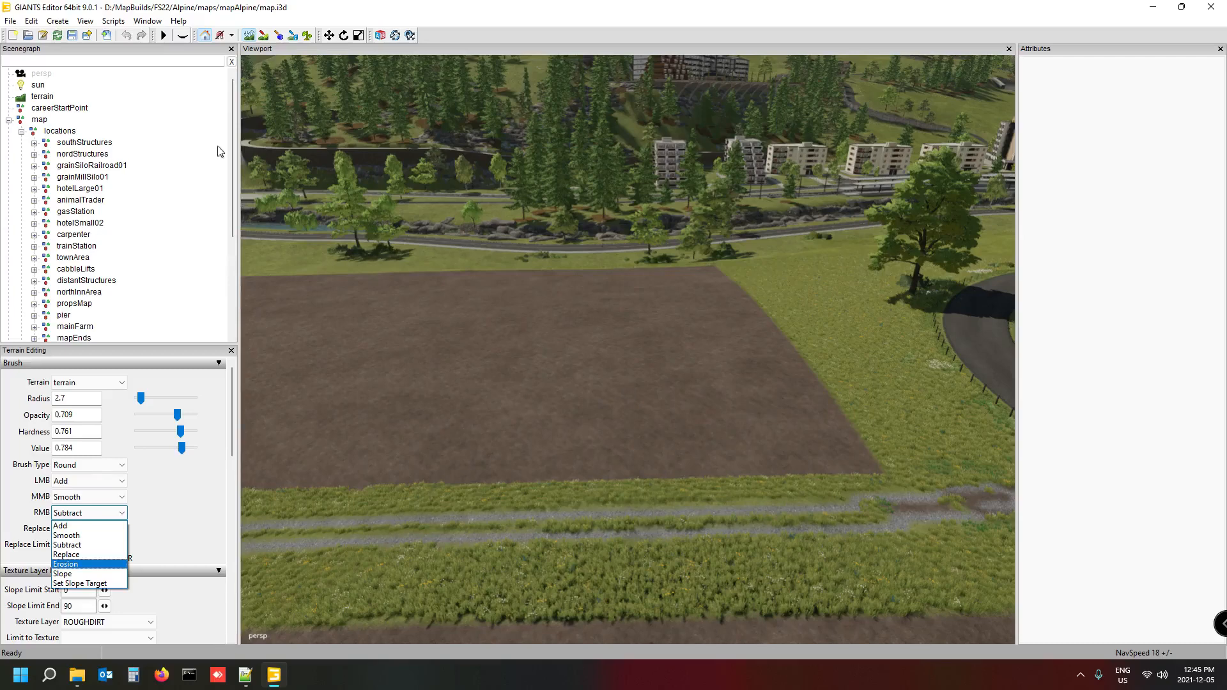
click(171, 238)
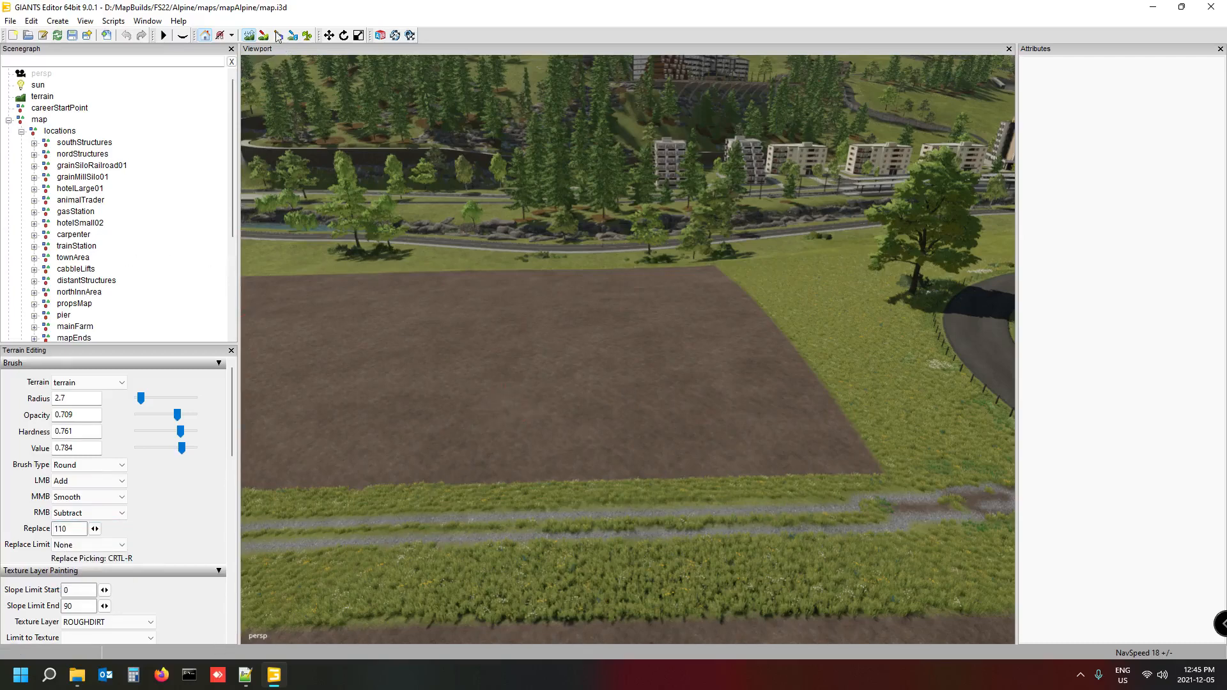
click(251, 36)
mouse_move(373, 236)
alt+mouse_down()
mouse_move(542, 225)
mouse_move(399, 195)
mouse_move(311, 197)
alt+mouse_up()
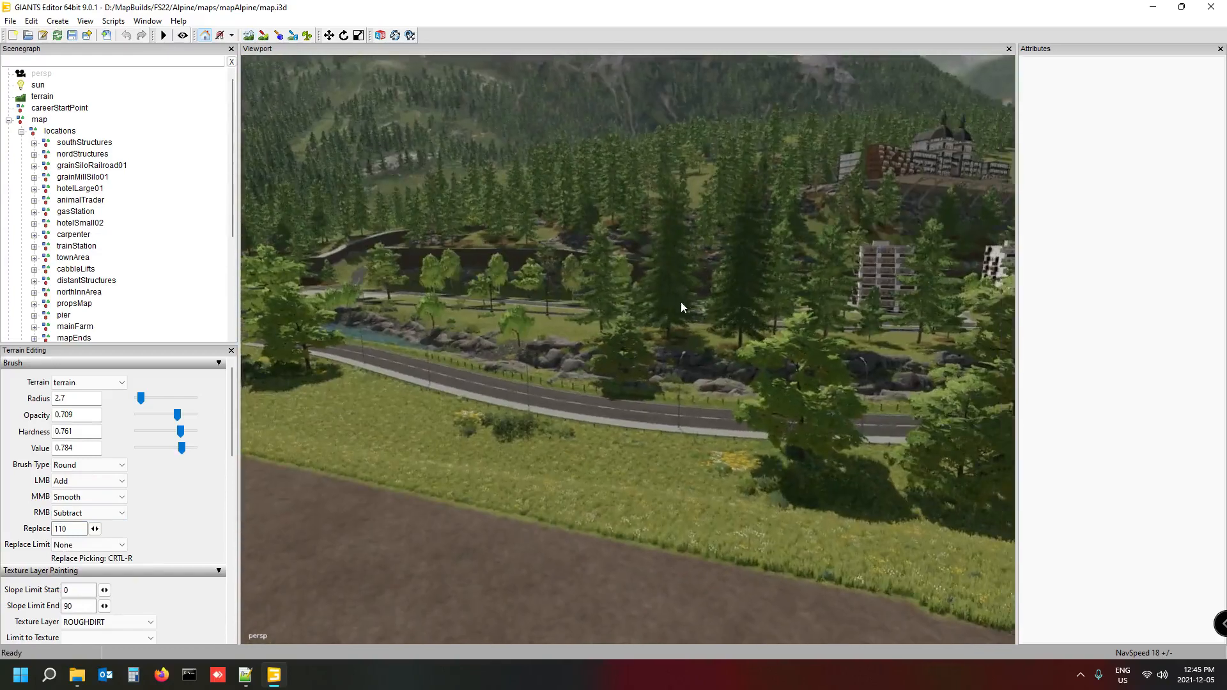
- Look over the valley's fields, winding road and houses around the road junction from several angles
alt+drag(681, 303, 410, 243)
scroll(335, 266, up, 5)
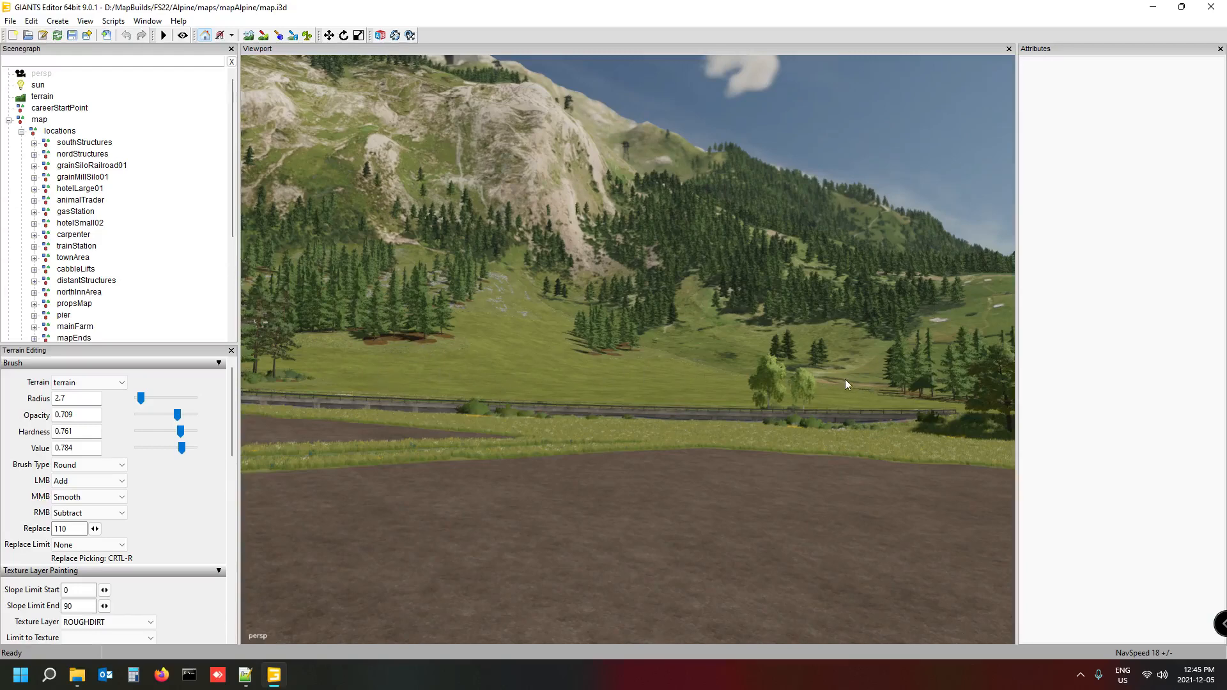
alt+drag(556, 435, 692, 478)
alt+scroll(441, 409, up, 8)
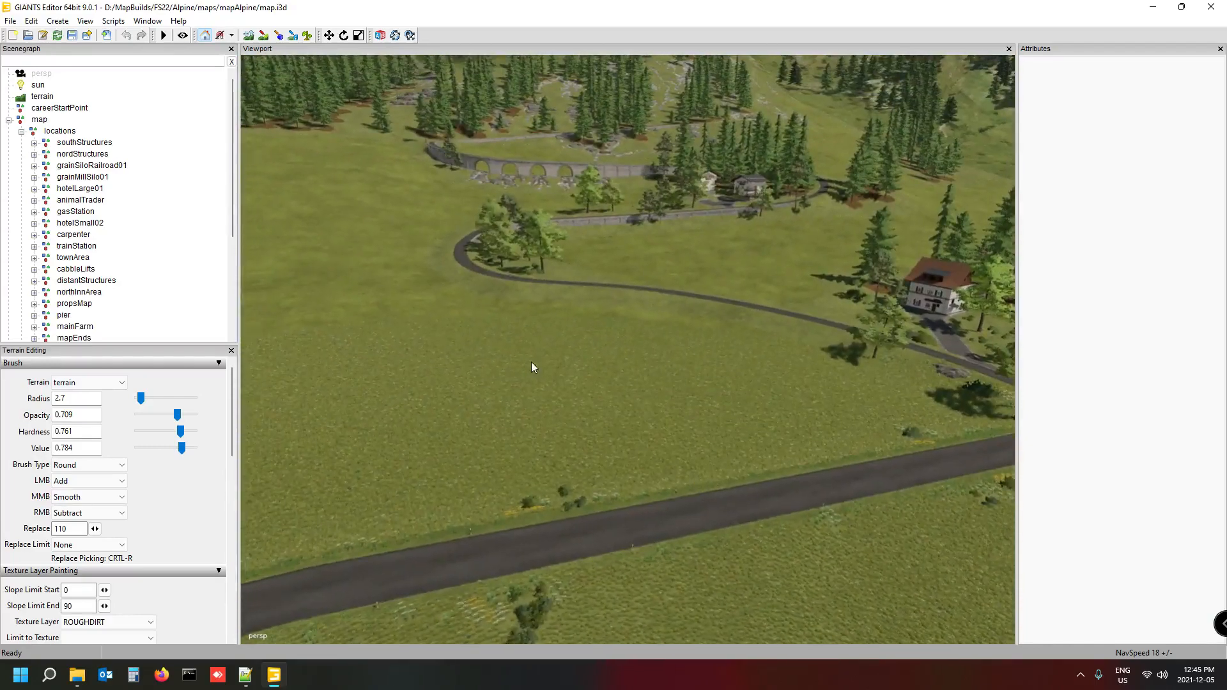
alt+drag(531, 362, 623, 363)
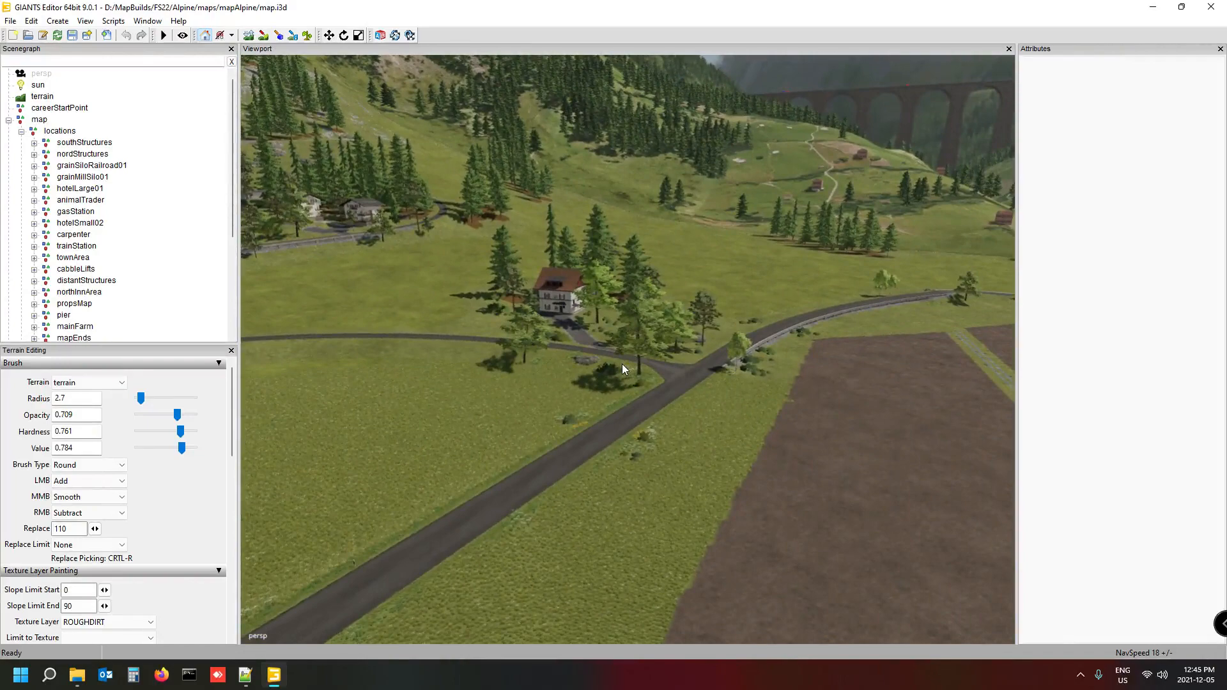
alt+drag(512, 383, 953, 381)
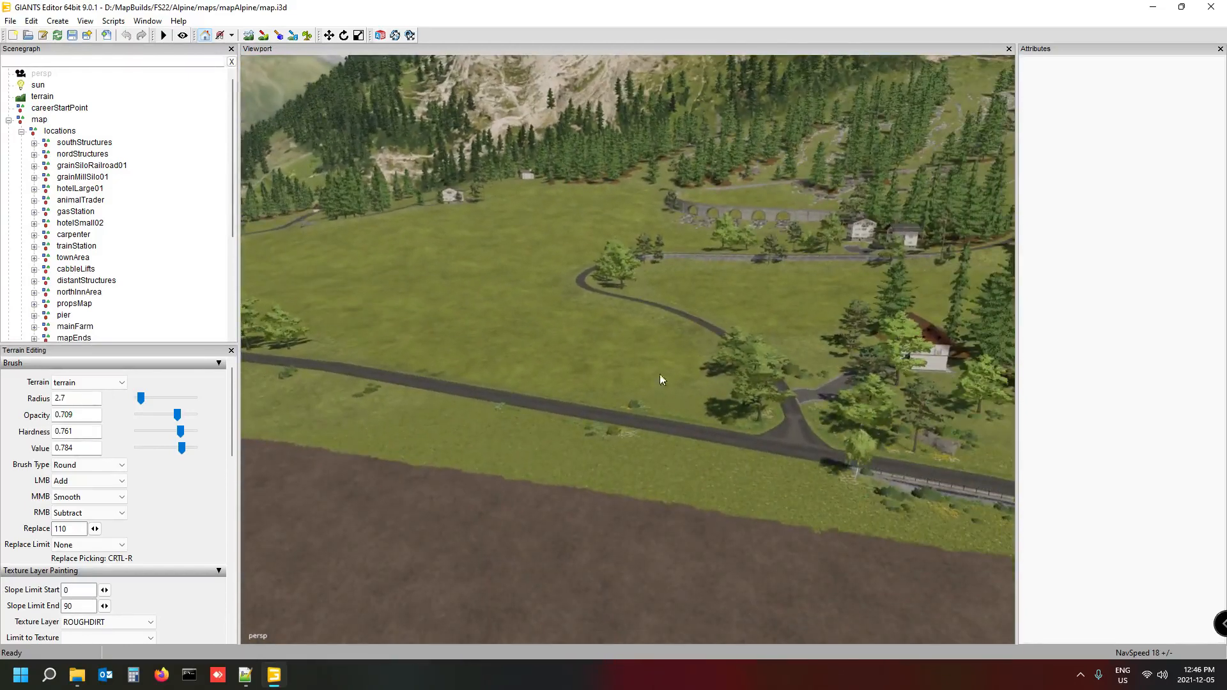
alt+drag(660, 374, 689, 378)
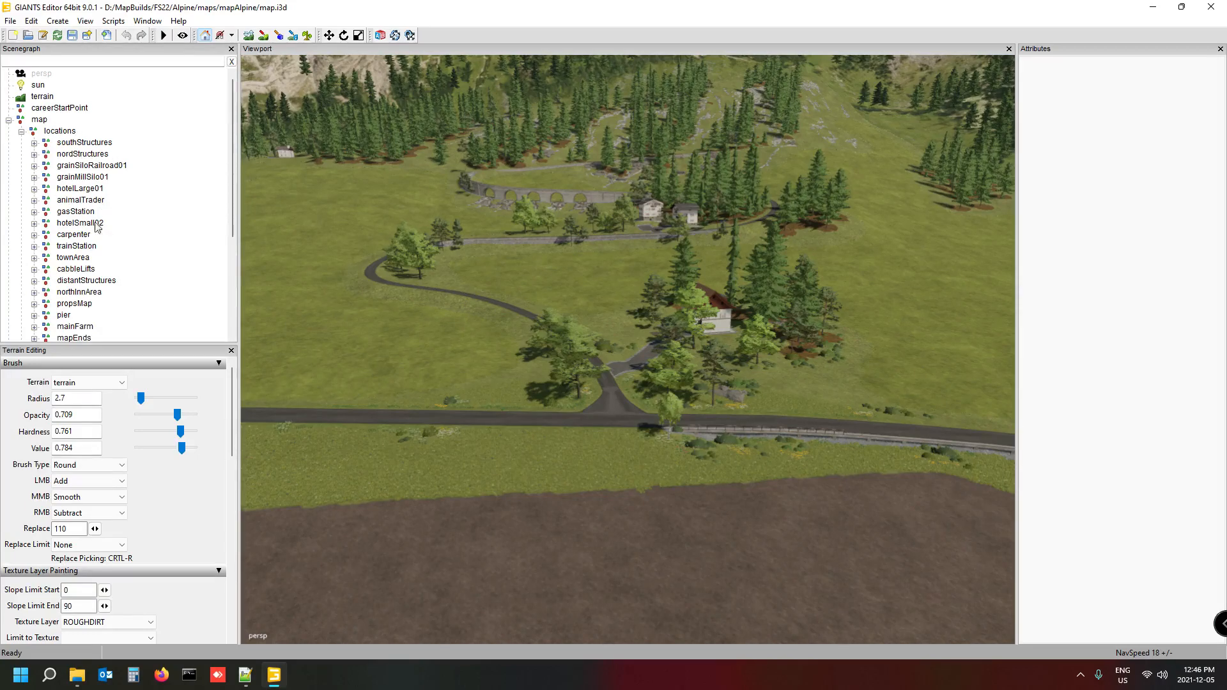
- Frame the mainFarm group from the Scenegraph in the viewport, inspect its yard, and clear the selection
scroll(77, 255, down, 2)
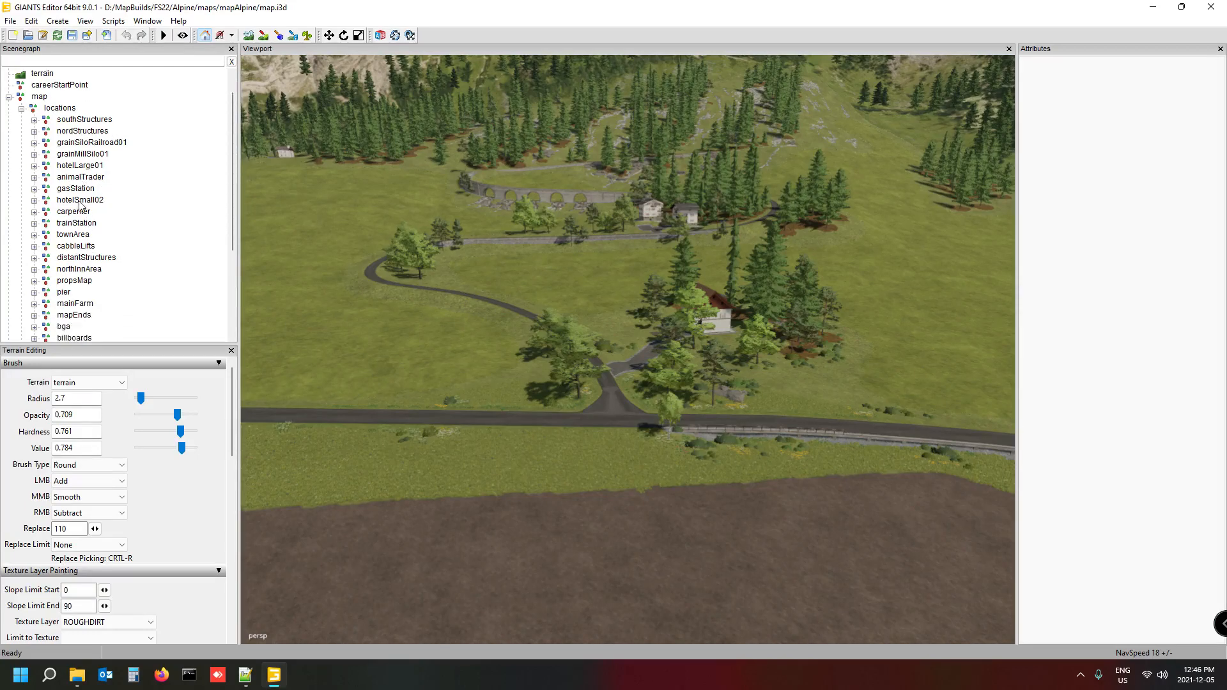
click(75, 257)
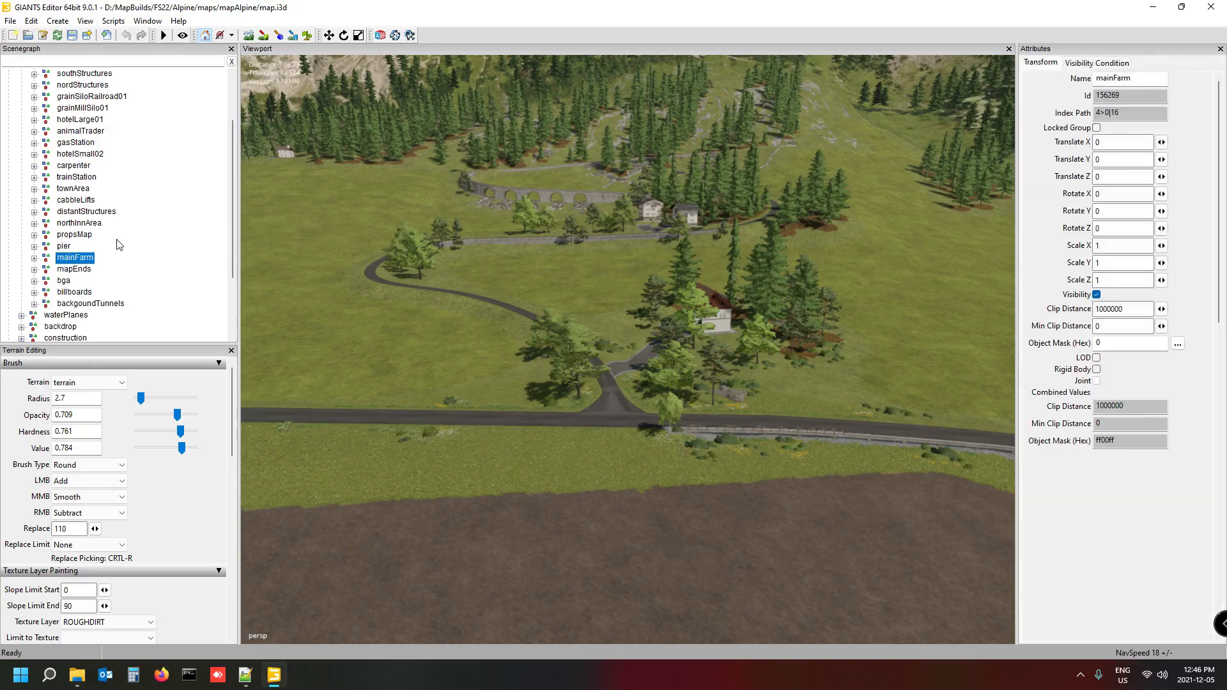
key(f)
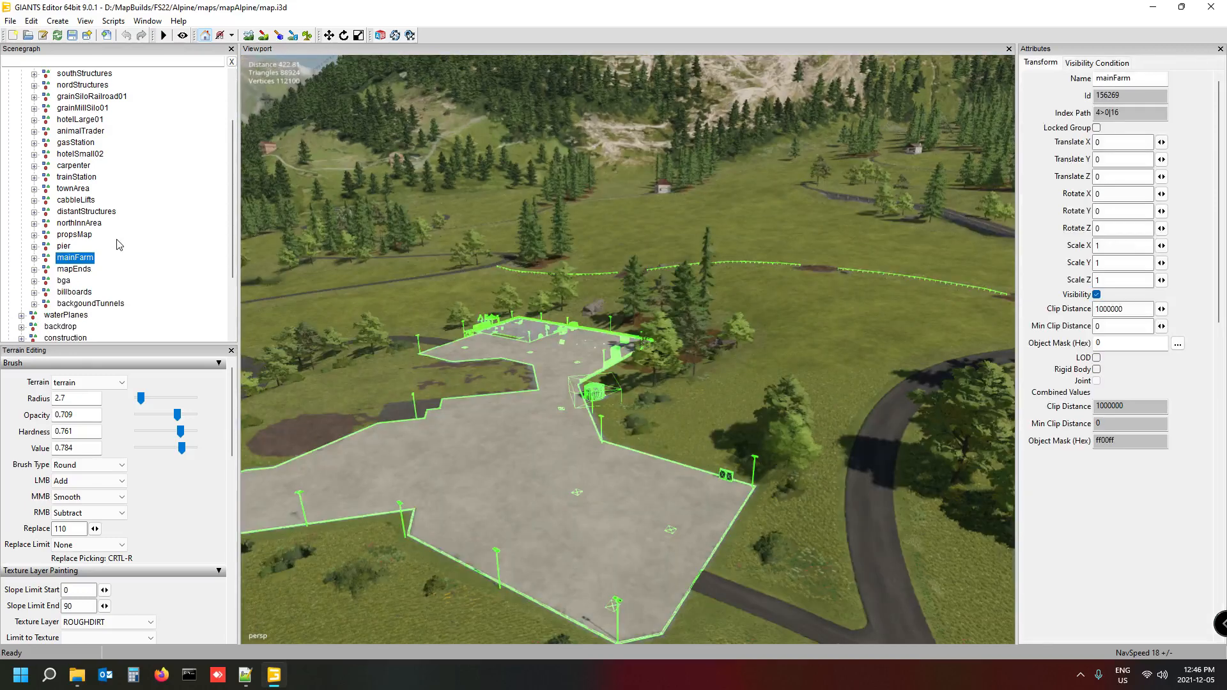
mouse_move(696, 359)
alt+mouse_down()
mouse_move(612, 374)
mouse_move(646, 386)
mouse_move(673, 366)
mouse_move(709, 392)
mouse_move(699, 382)
alt+mouse_up()
scroll(612, 373, up, 5)
scroll(707, 379, down, 8)
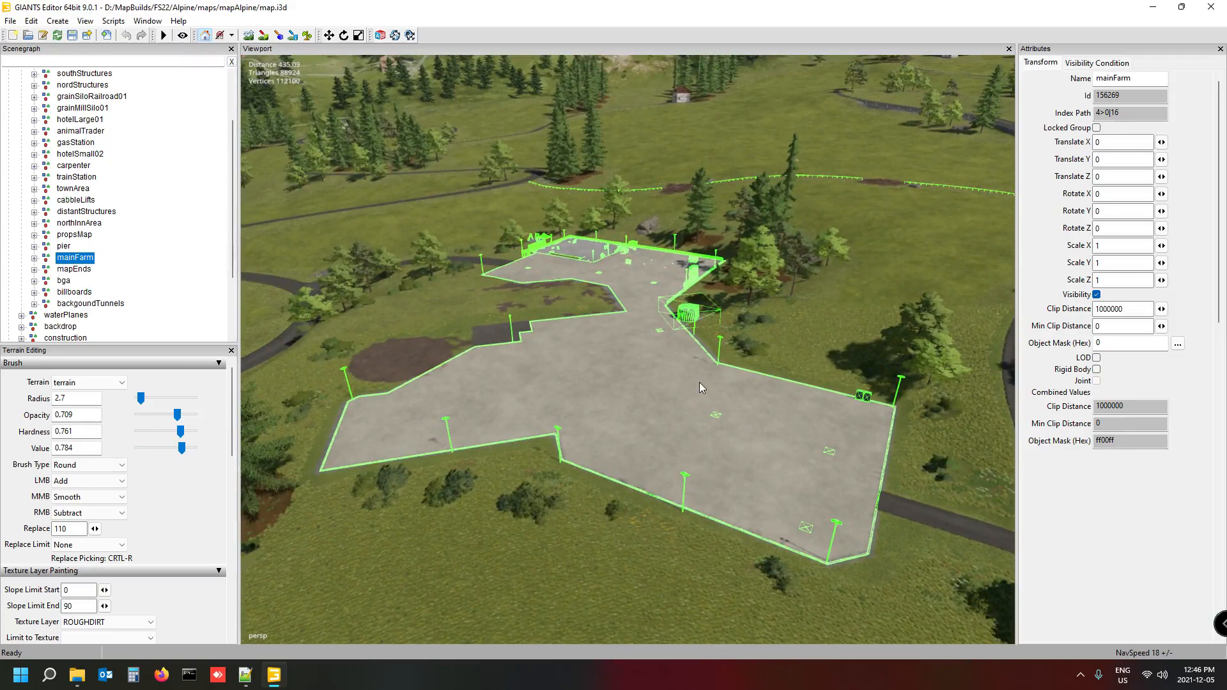
click(126, 209)
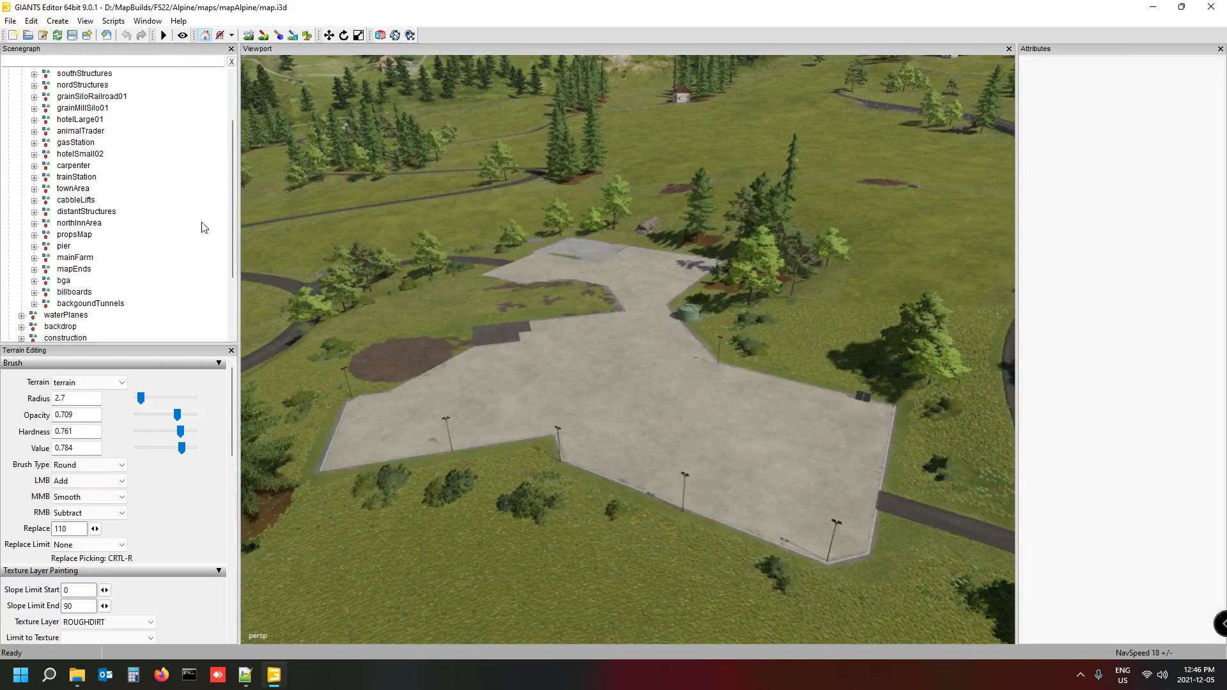
- Select the top-level map group to highlight all the objects it contains, and deselect it
drag(234, 220, 229, 182)
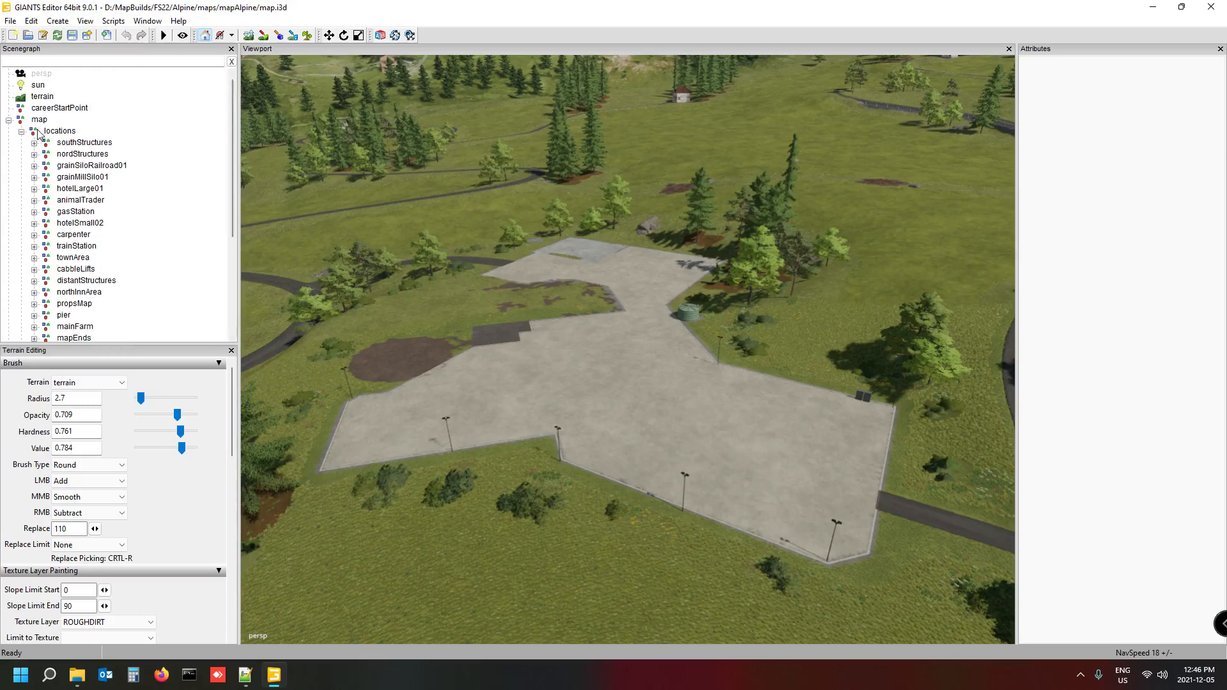
click(40, 120)
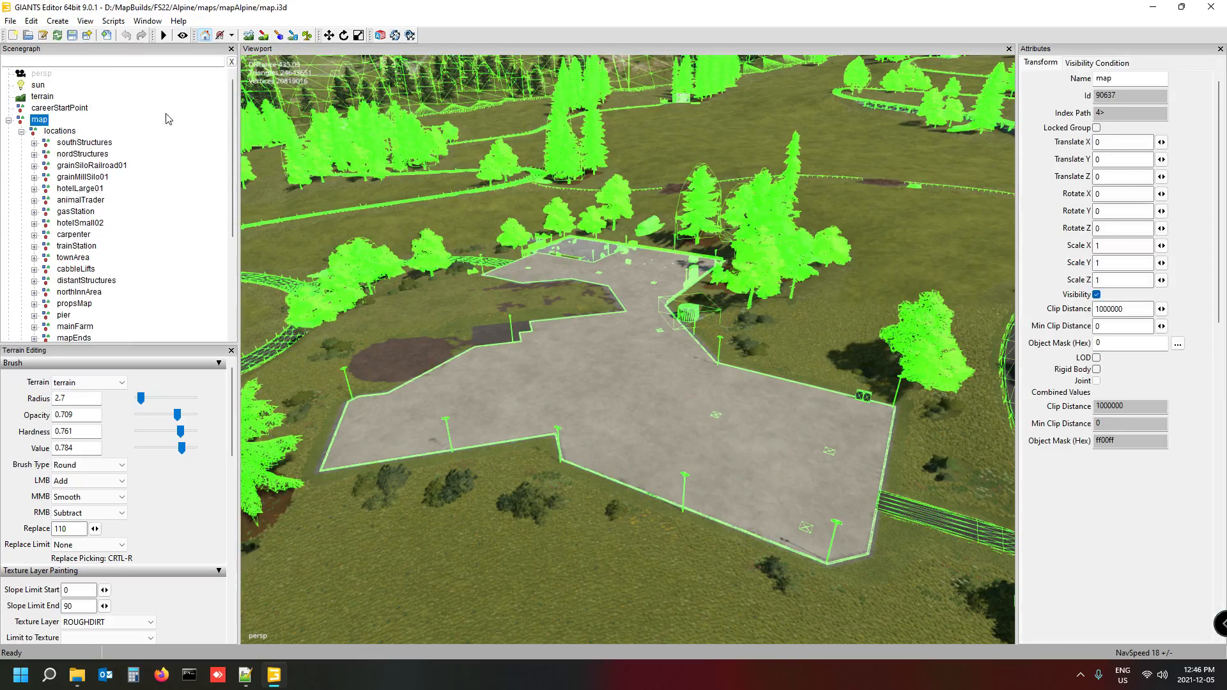
click(180, 123)
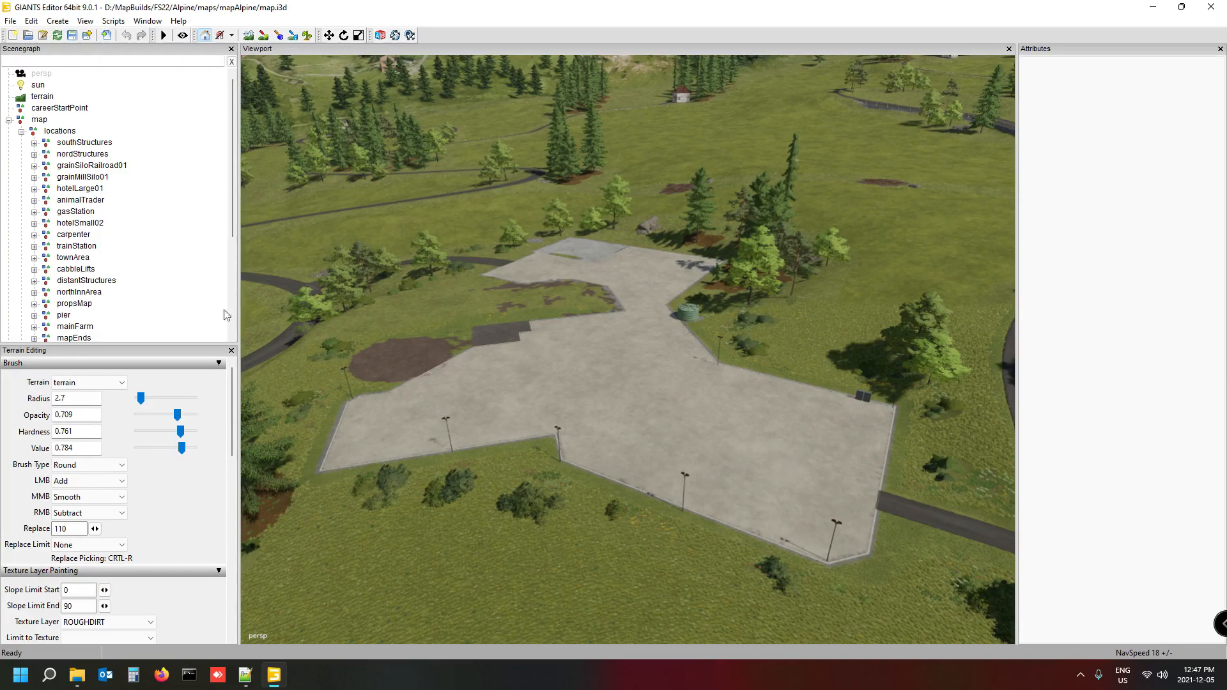
- Examine the main farm's concrete yard, lamp posts and round dirt patch up close and from opposite sides
mouse_move(550, 335)
alt+mouse_down()
mouse_move(619, 372)
mouse_move(493, 347)
mouse_move(542, 332)
alt+mouse_up()
scroll(493, 346, up, 5)
scroll(622, 332, down, 10)
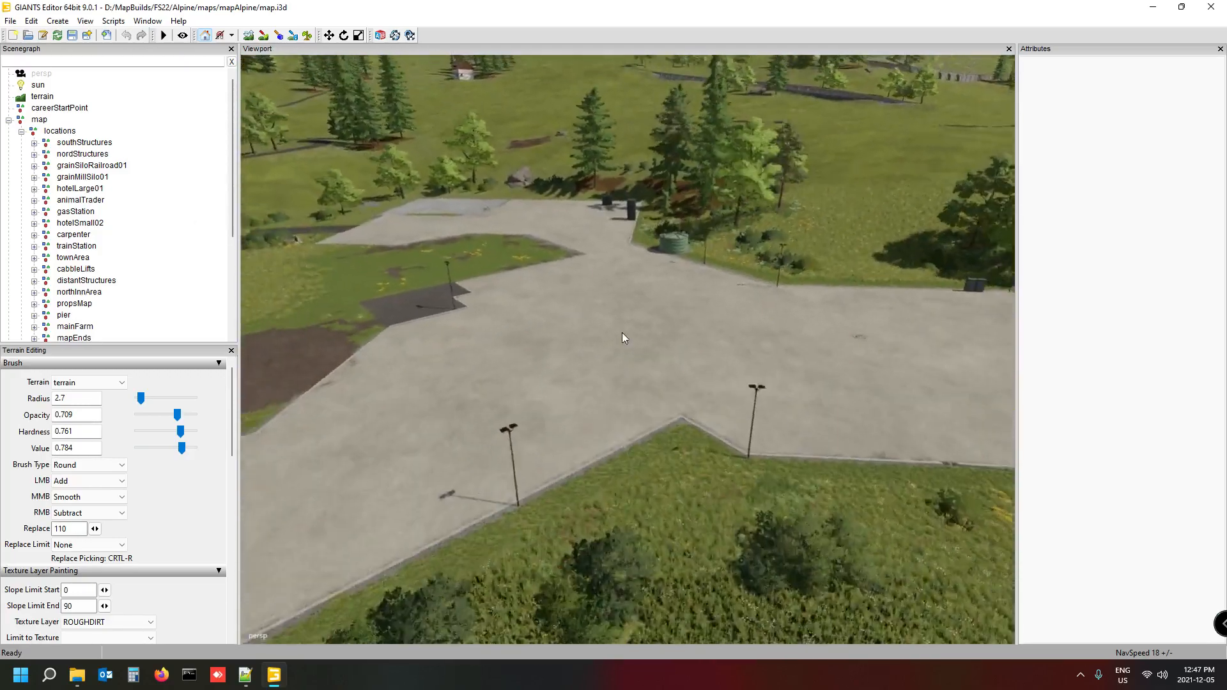
scroll(630, 342, down, 3)
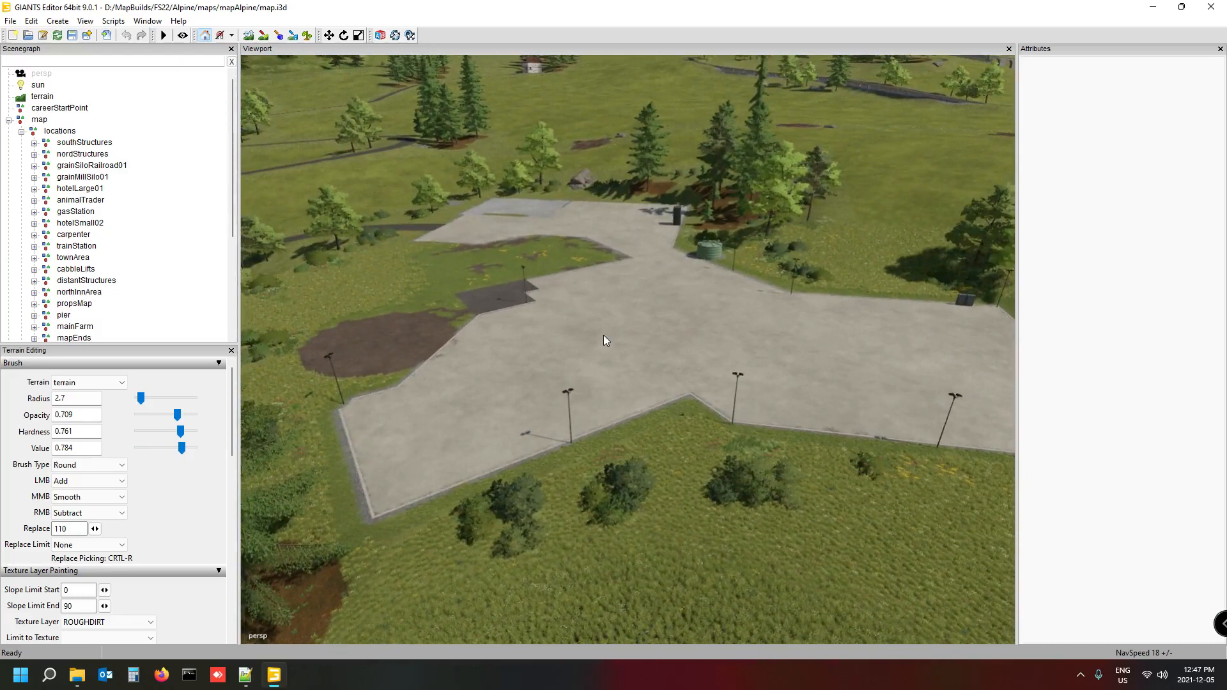
alt+drag(655, 350, 694, 337)
alt+drag(611, 341, 921, 366)
scroll(588, 335, up, 5)
scroll(524, 351, down, 5)
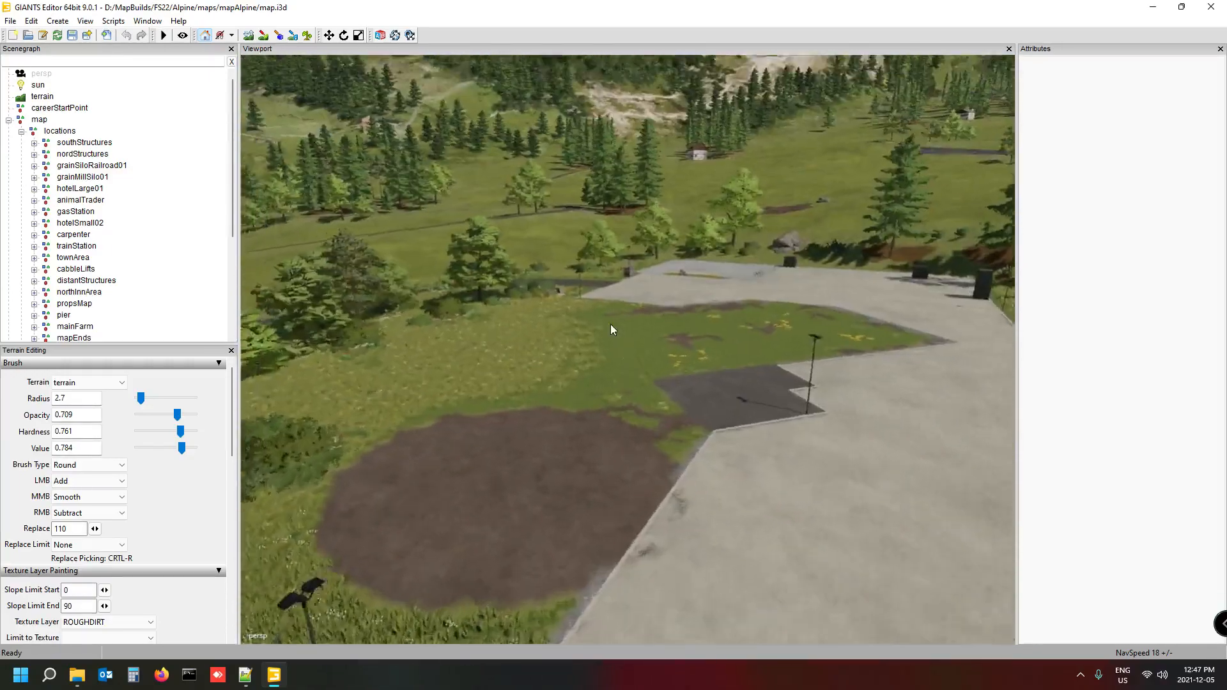
scroll(611, 324, up, 4)
scroll(837, 350, down, 6)
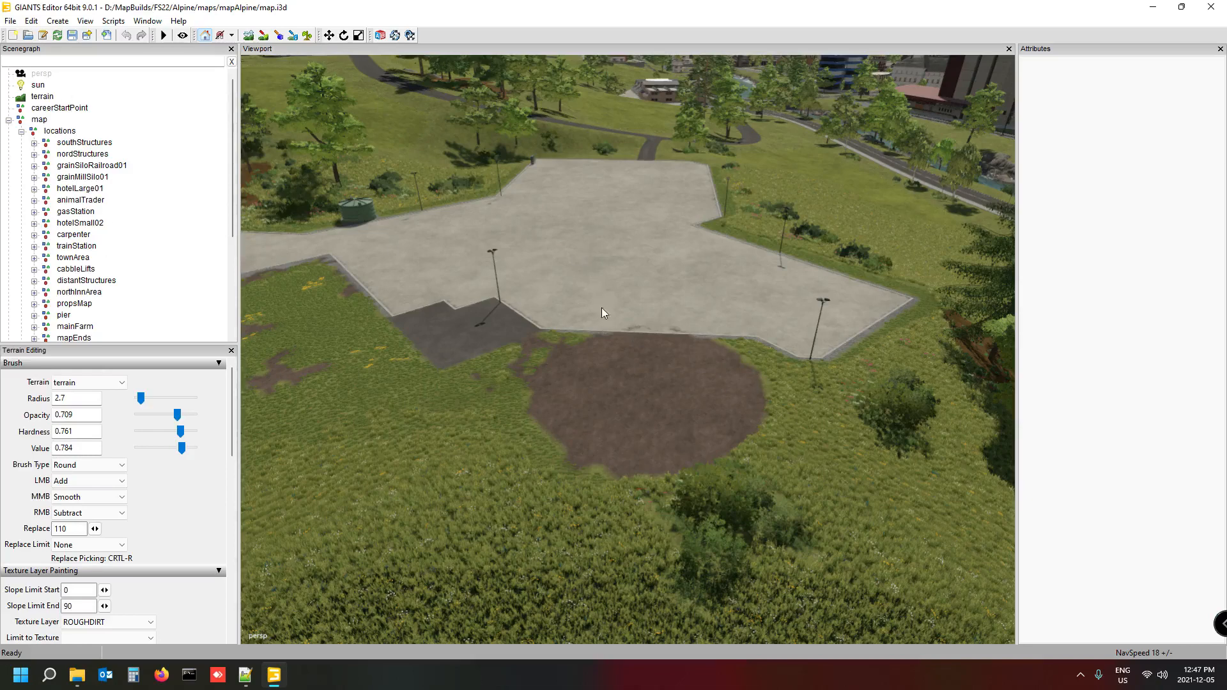
alt+drag(601, 308, 667, 268)
scroll(623, 285, up, 3)
scroll(624, 286, down, 3)
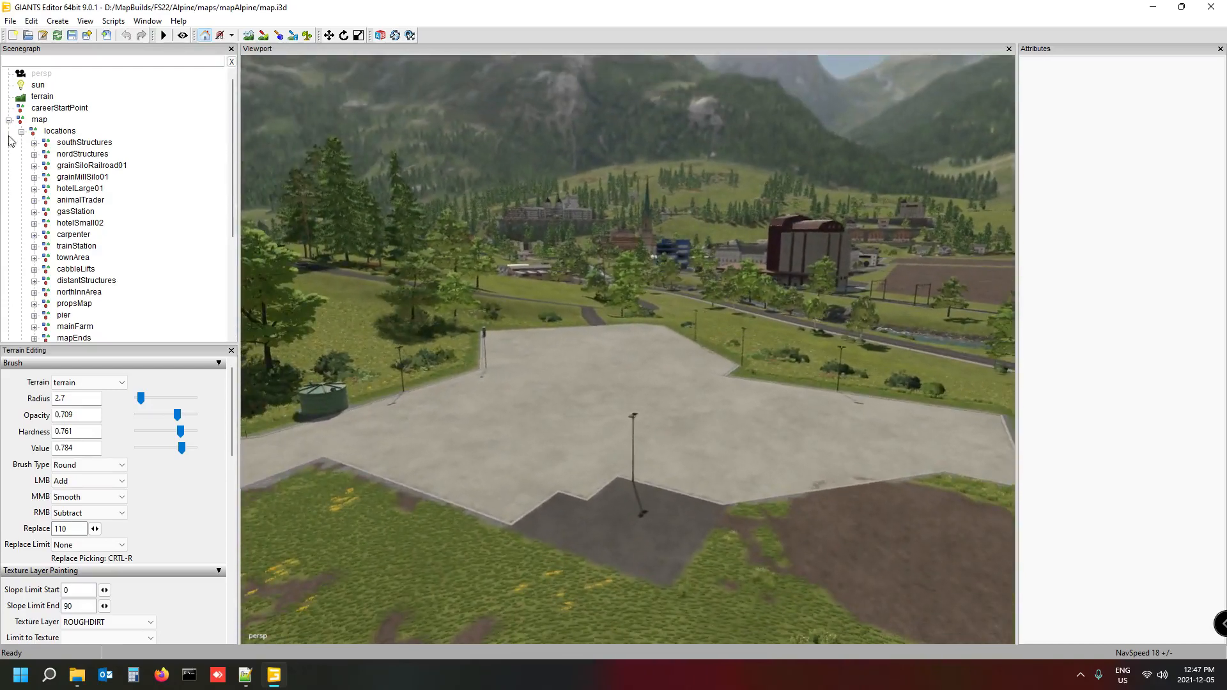
- Highlight the map group's contents once more from behind the farm yard and clear the highlight
click(46, 122)
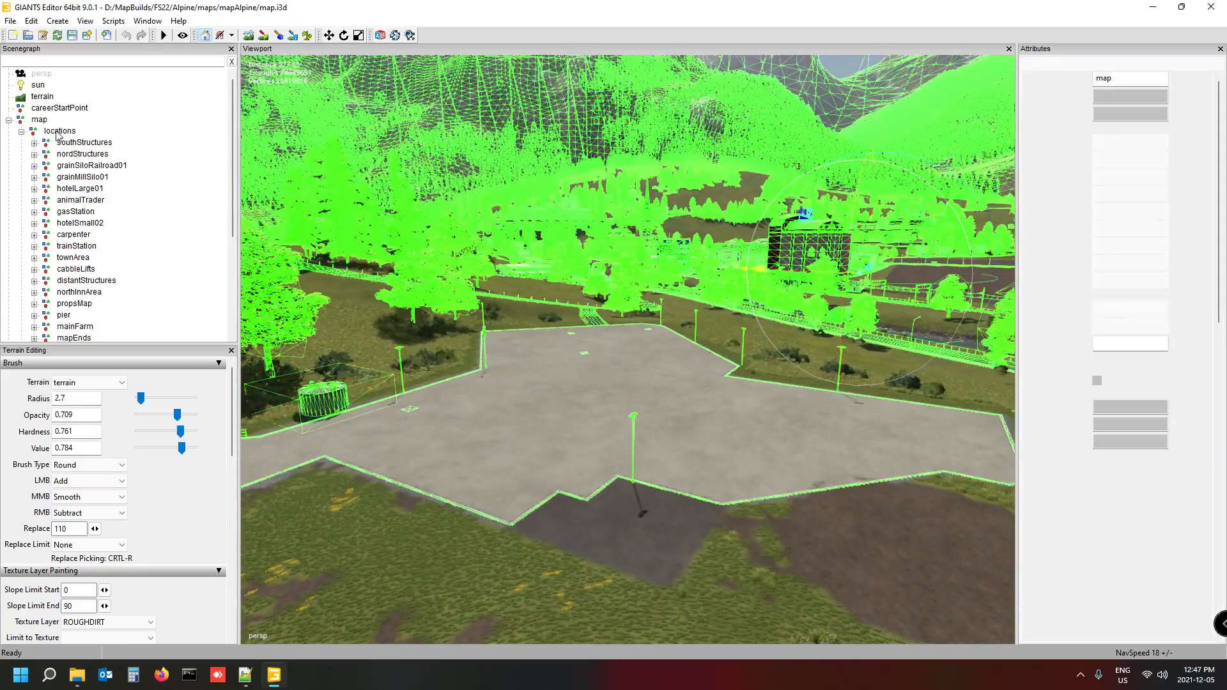
click(184, 129)
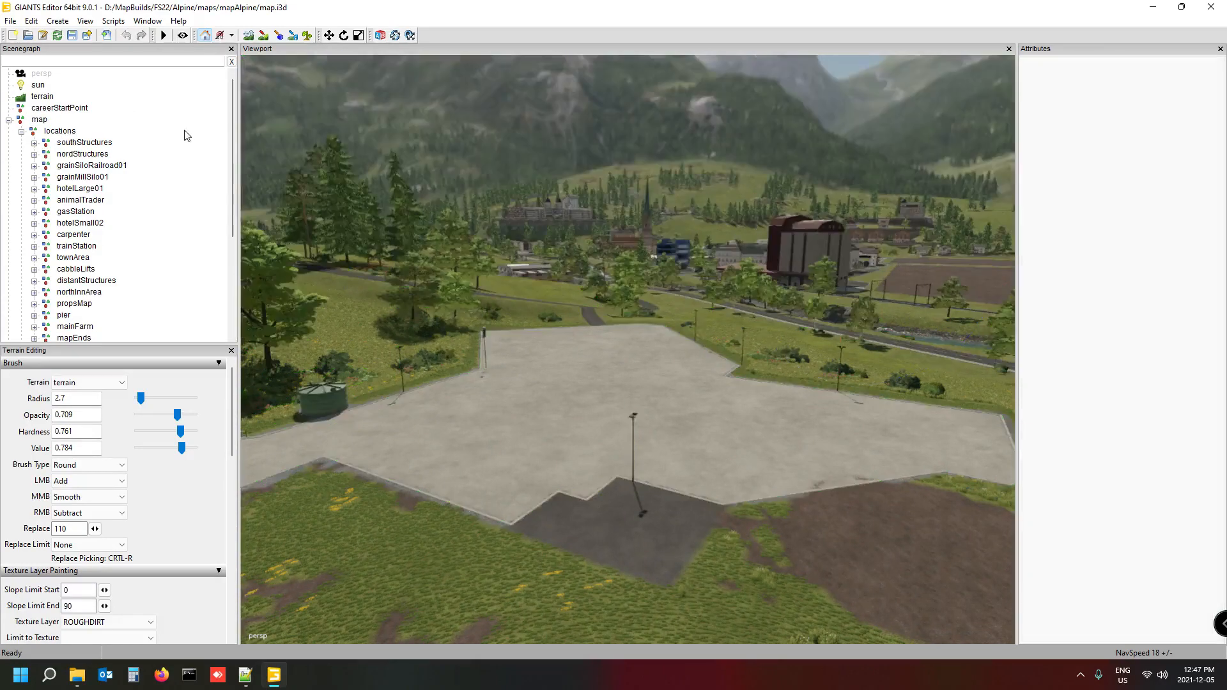
alt+drag(567, 374, 625, 408)
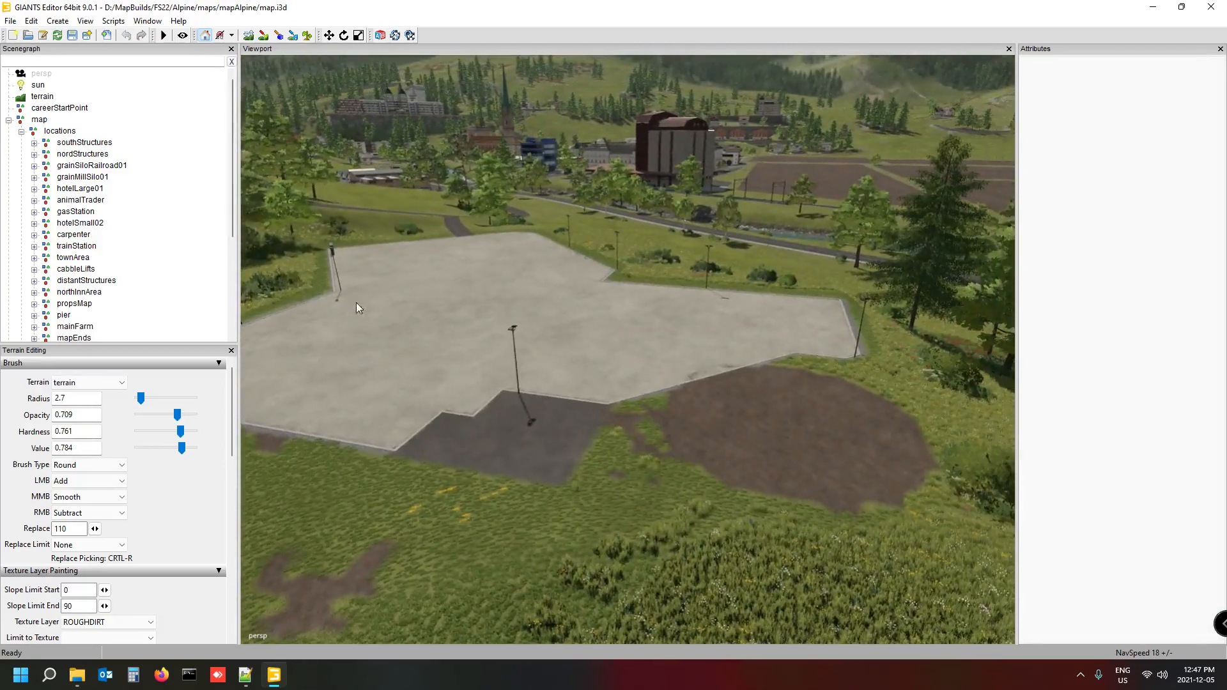
- Frame the bga group in the viewport, deselect it, and look over the biogas plant and the fields beyond
scroll(91, 240, down, 1)
scroll(92, 243, down, 2)
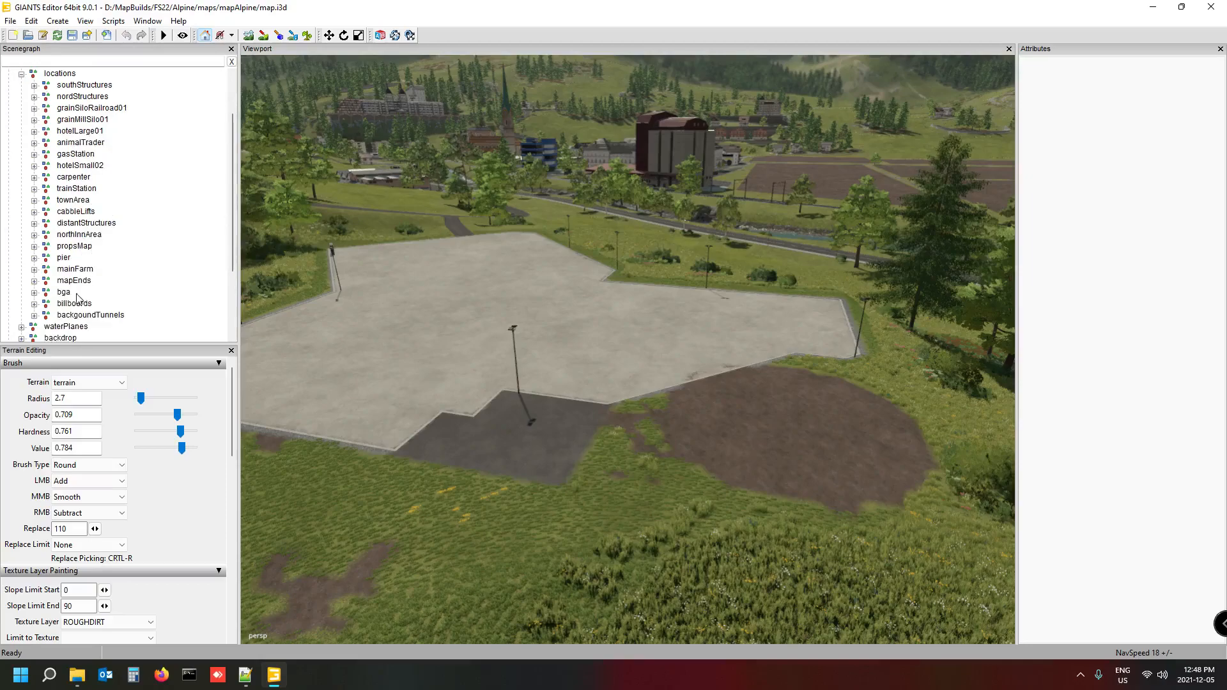
click(77, 295)
key(f)
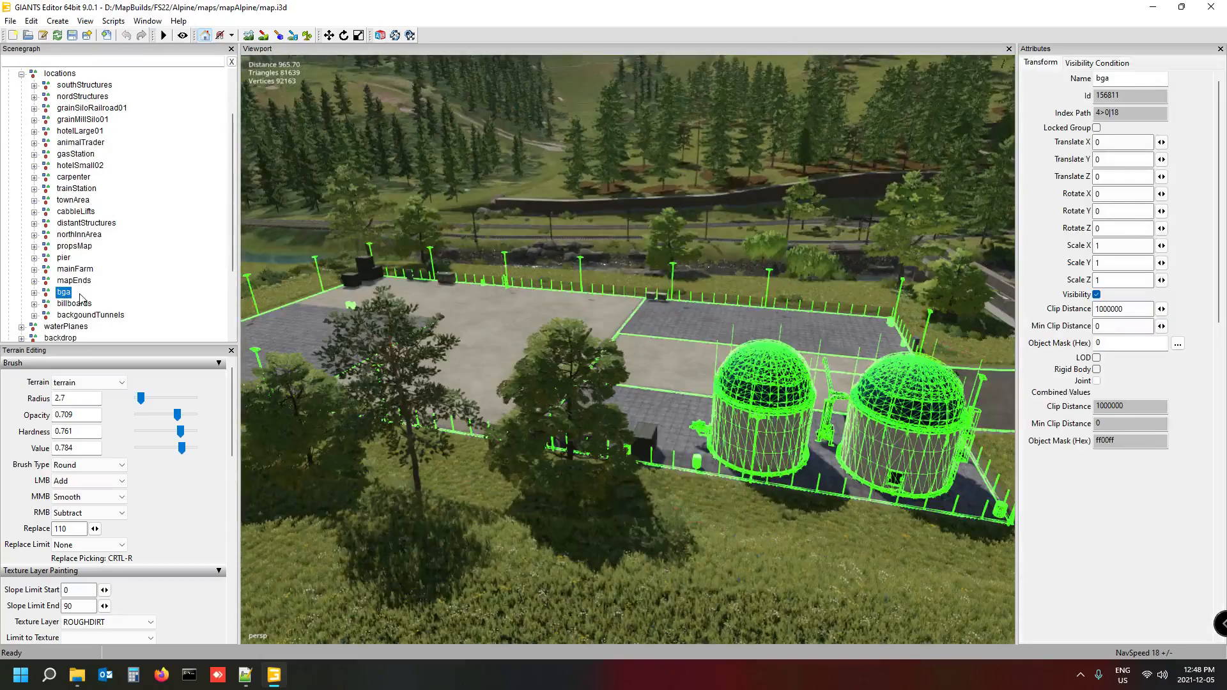
alt+drag(335, 324, 523, 415)
click(171, 182)
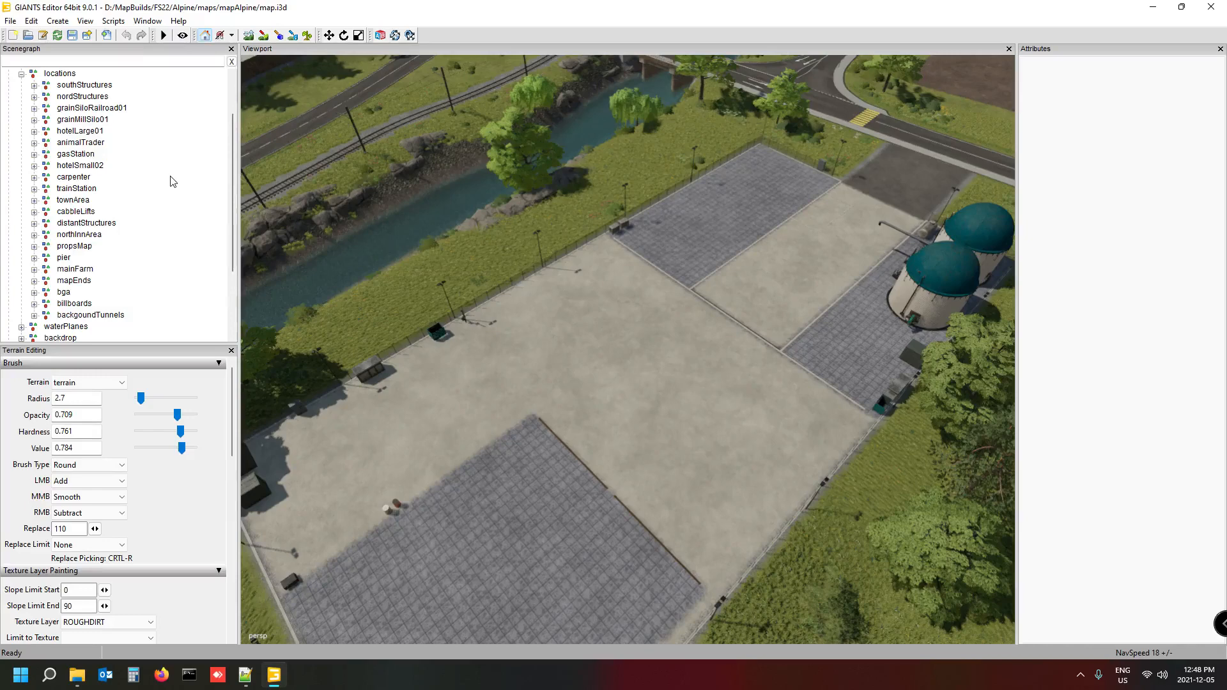
alt+drag(590, 385, 716, 305)
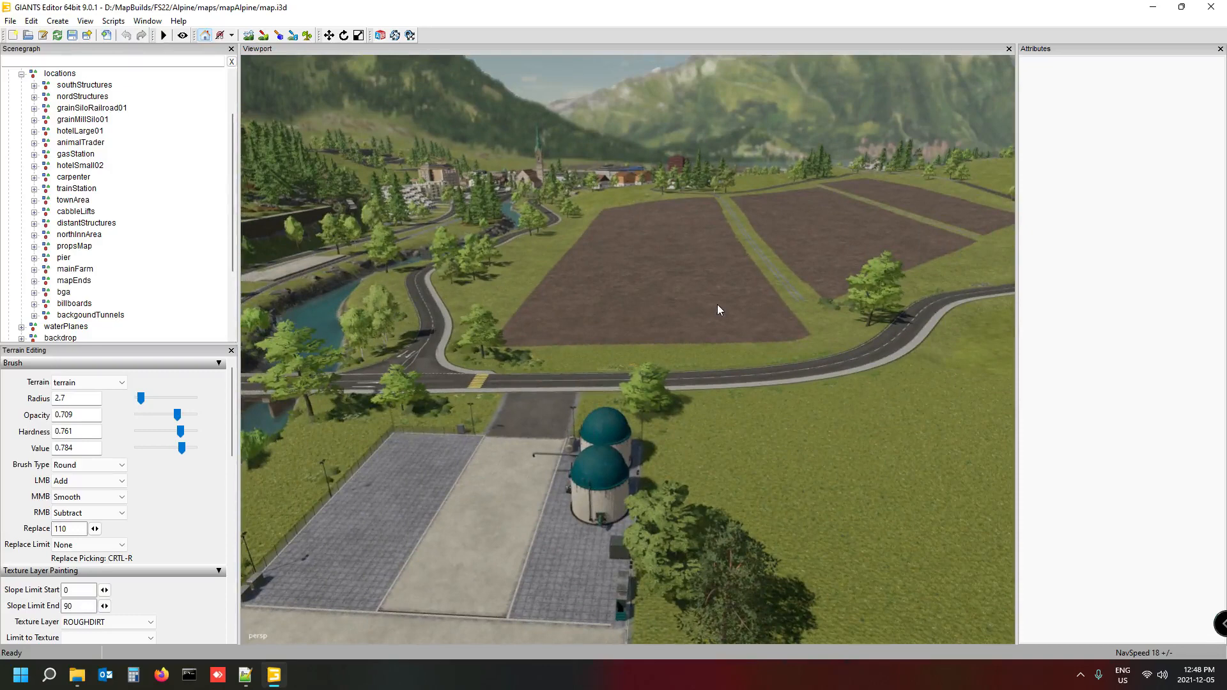
- Switch to Notepad++ and read through map.xml, from the file references to the foliage and ground type mappings
click(246, 675)
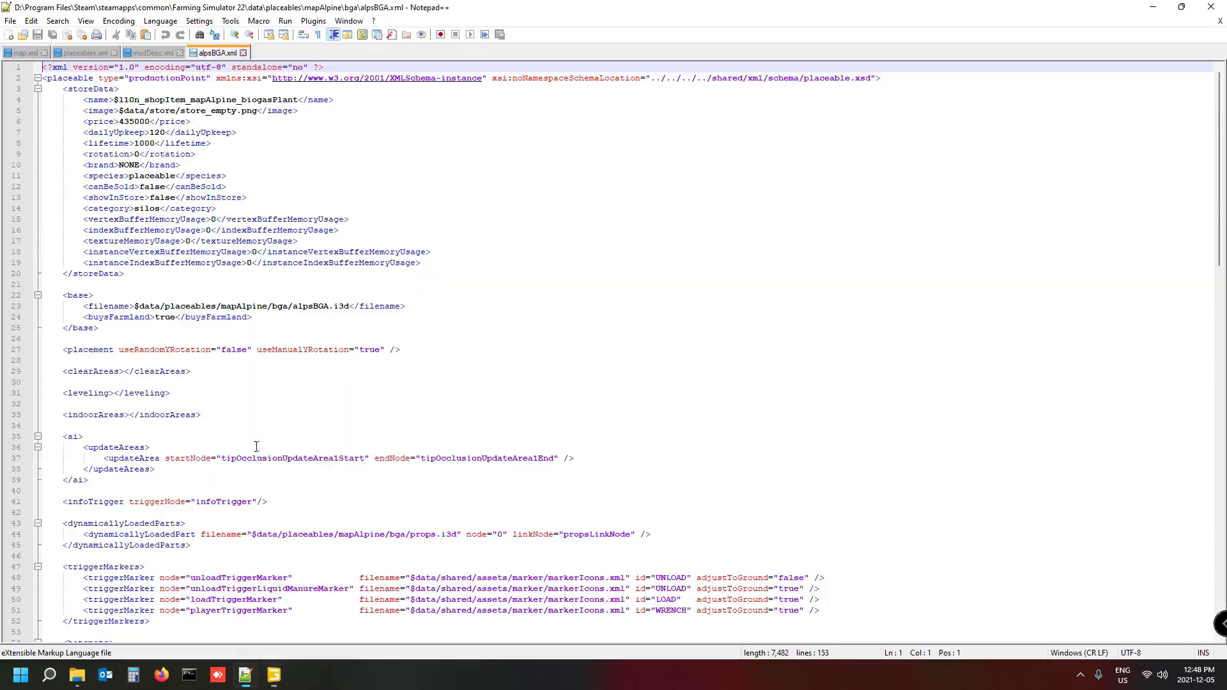
click(38, 53)
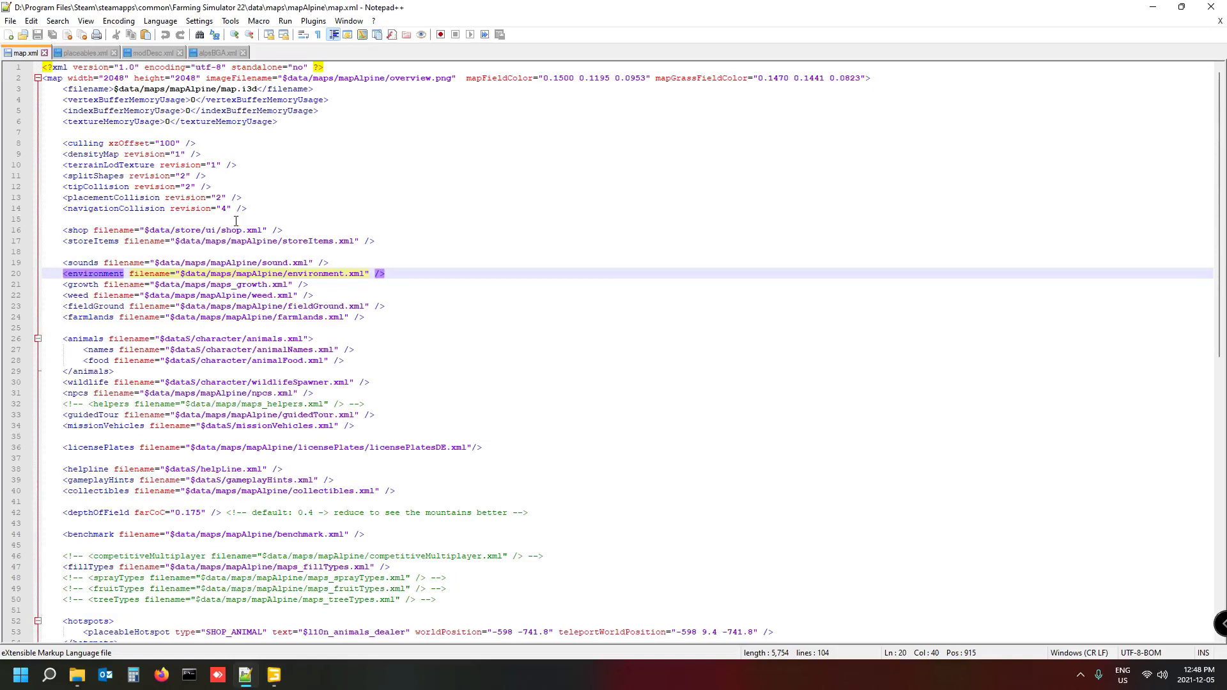
scroll(236, 221, down, 6)
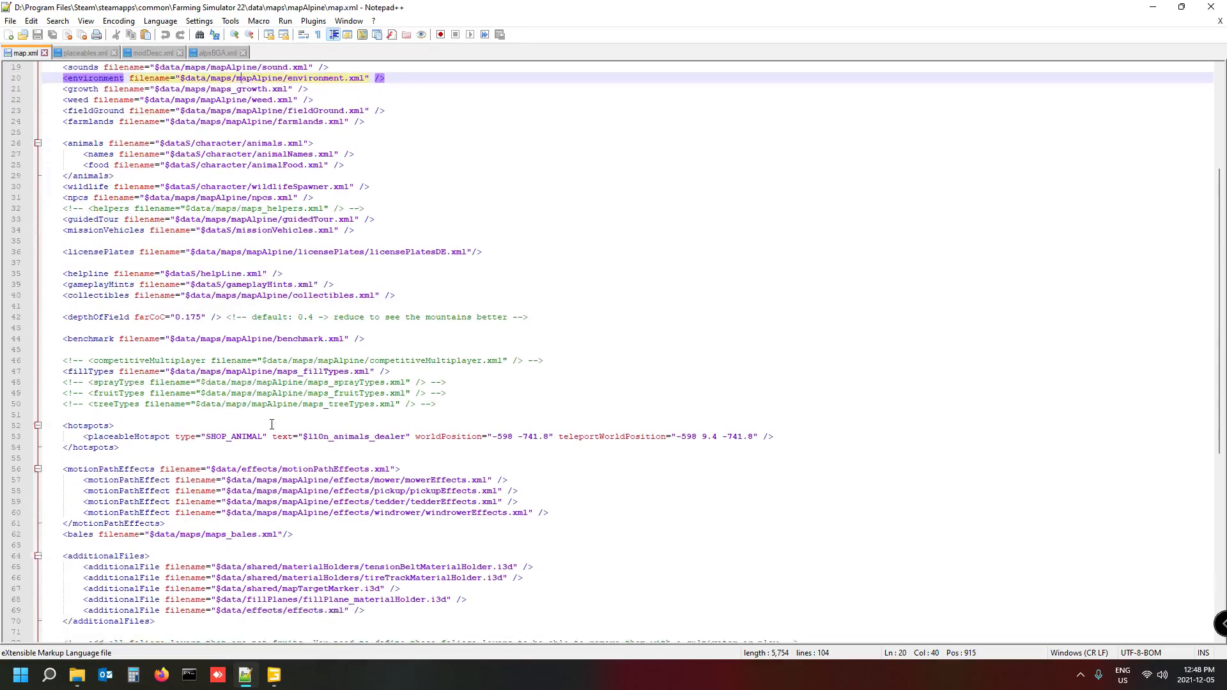
scroll(272, 425, down, 11)
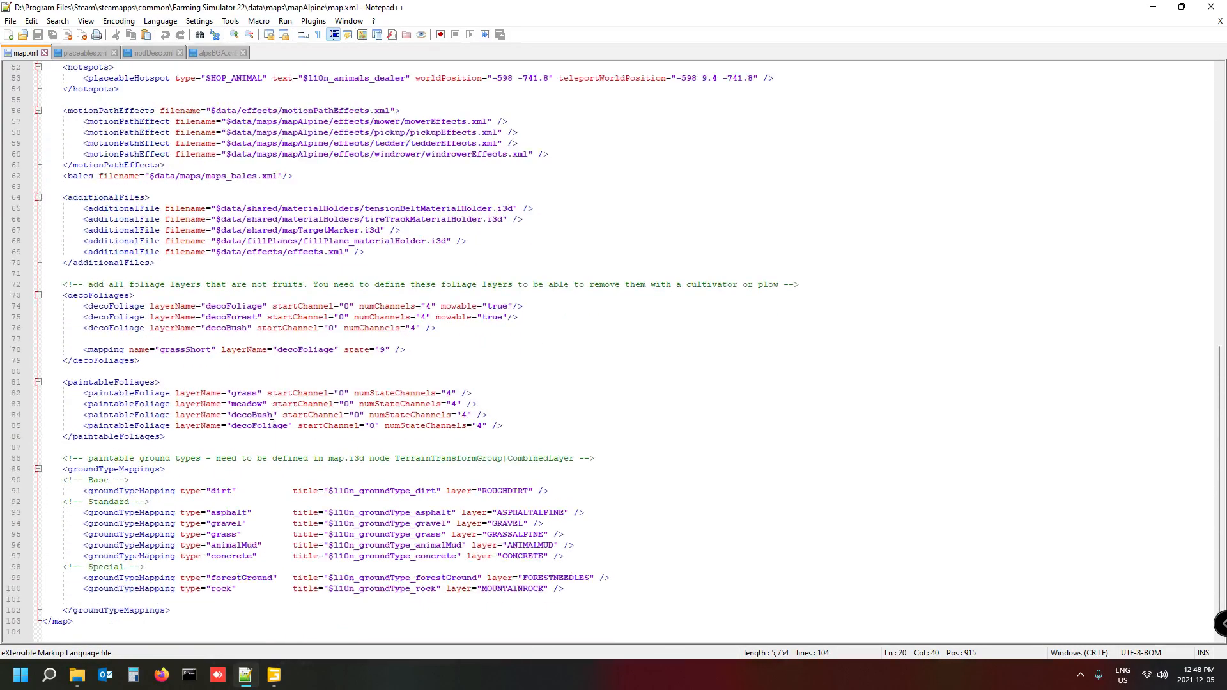
scroll(271, 425, up, 5)
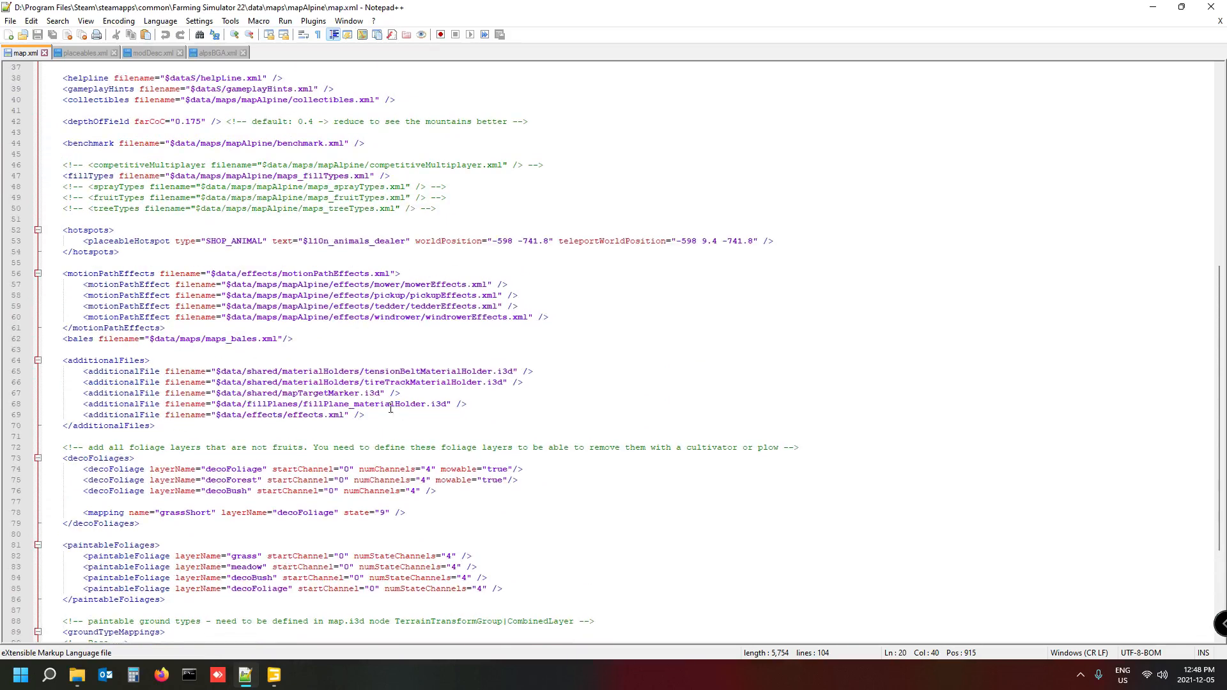
- Point out the additionalFiles and hotspots sections of map.xml and return to the beginning of the file
click(100, 361)
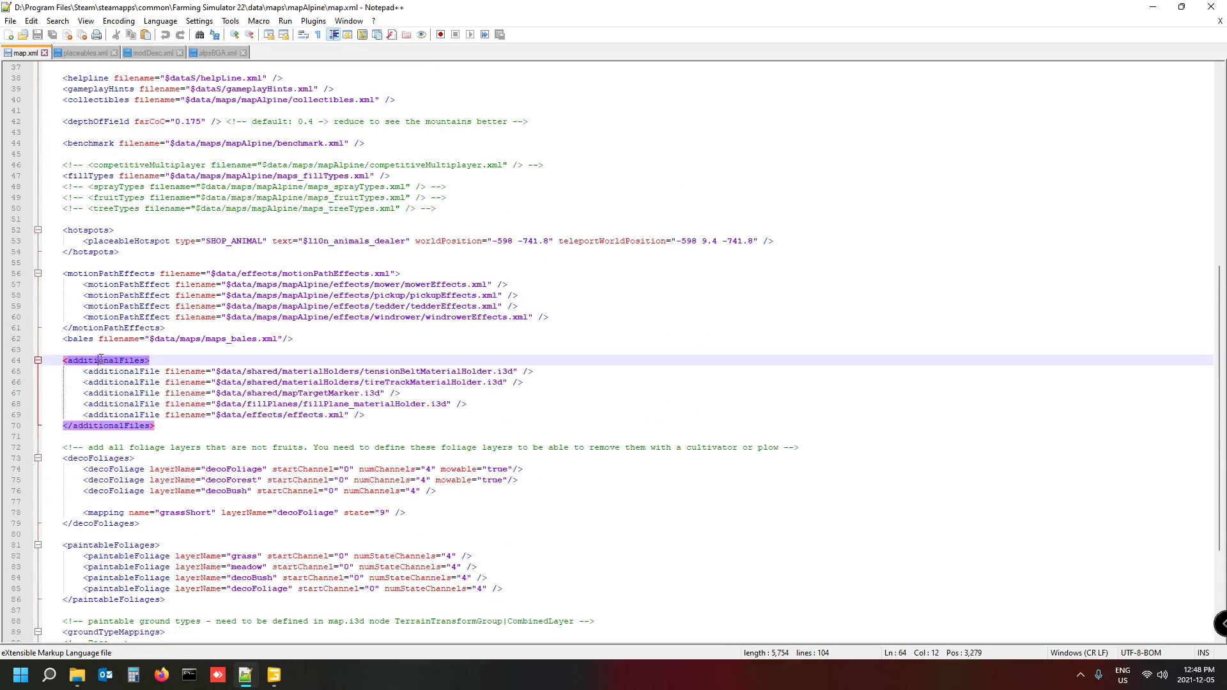
click(84, 231)
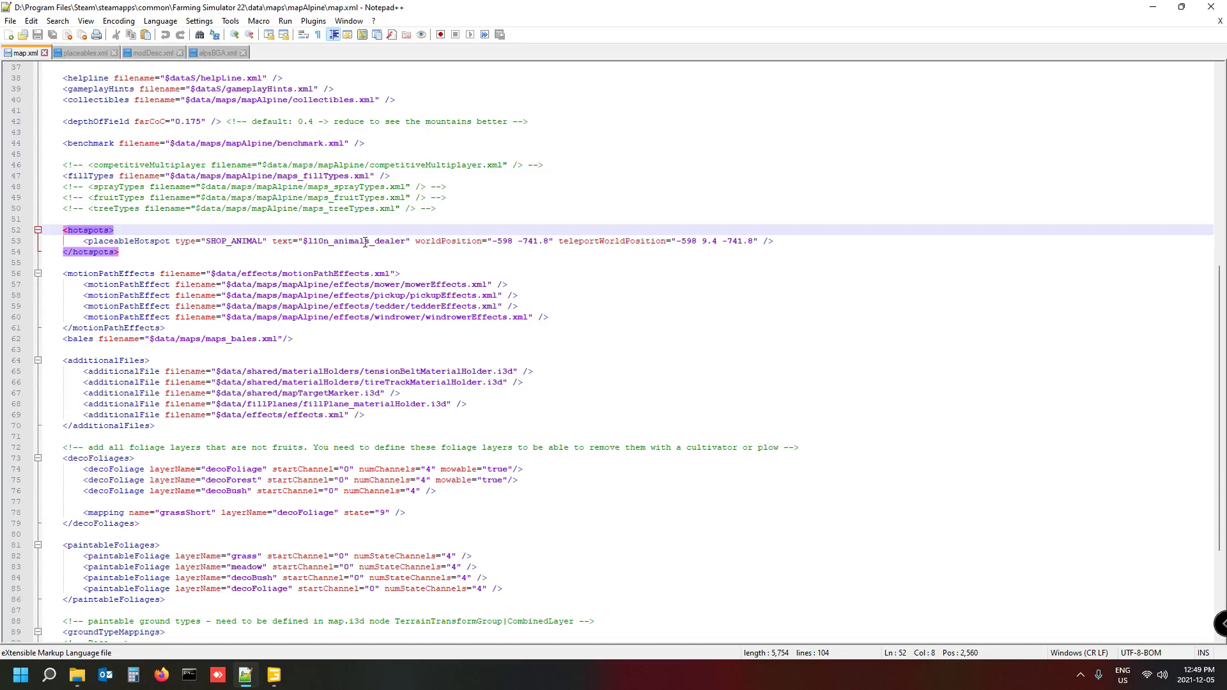
scroll(231, 240, up, 9)
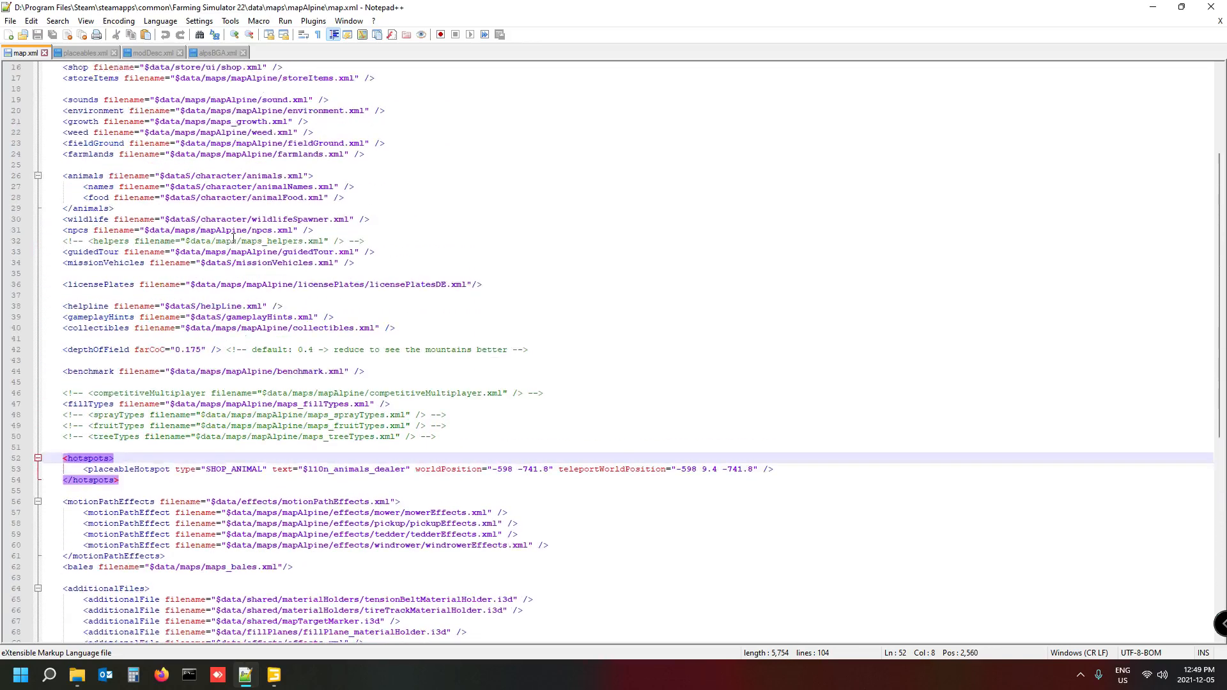
scroll(233, 238, up, 3)
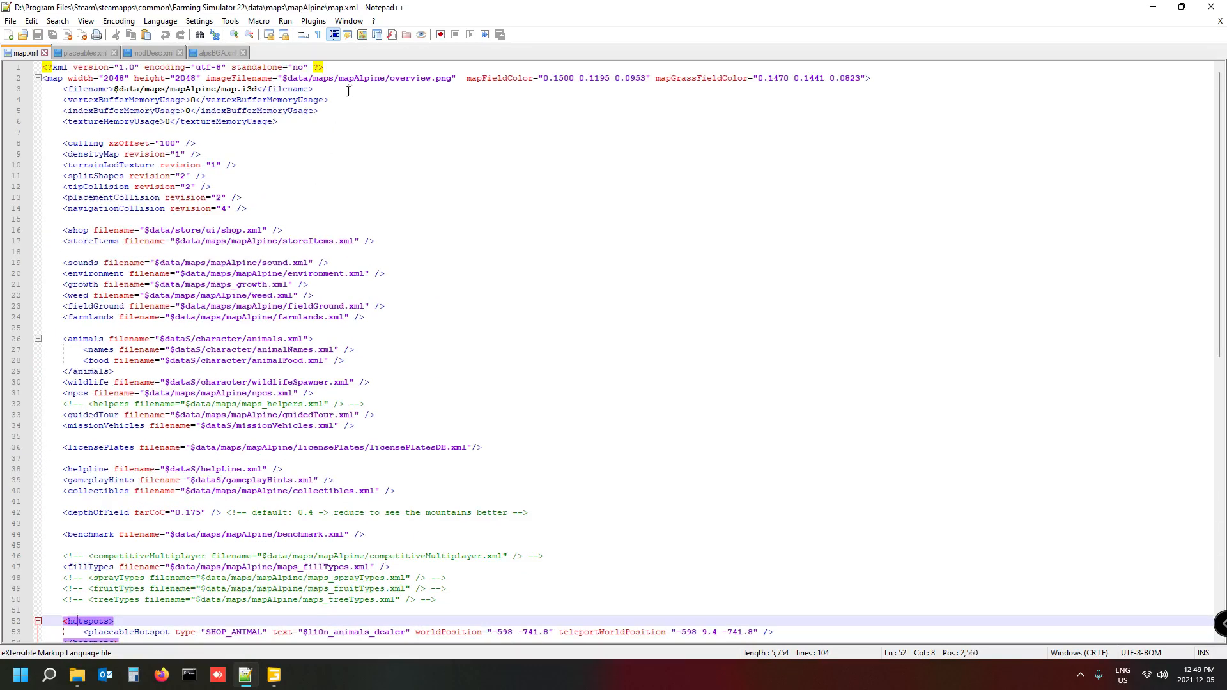
- Point out the bga entry in placeables.xml and open its alpsBGA.xml from the game's bga folder
click(87, 52)
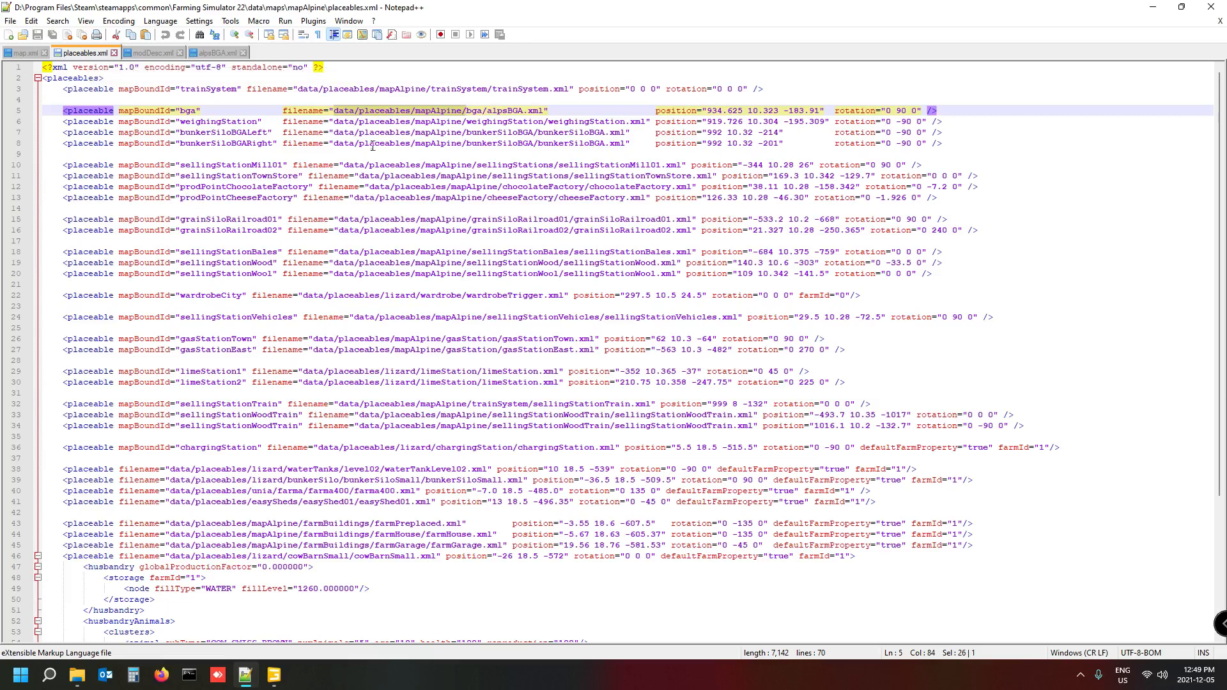
click(451, 110)
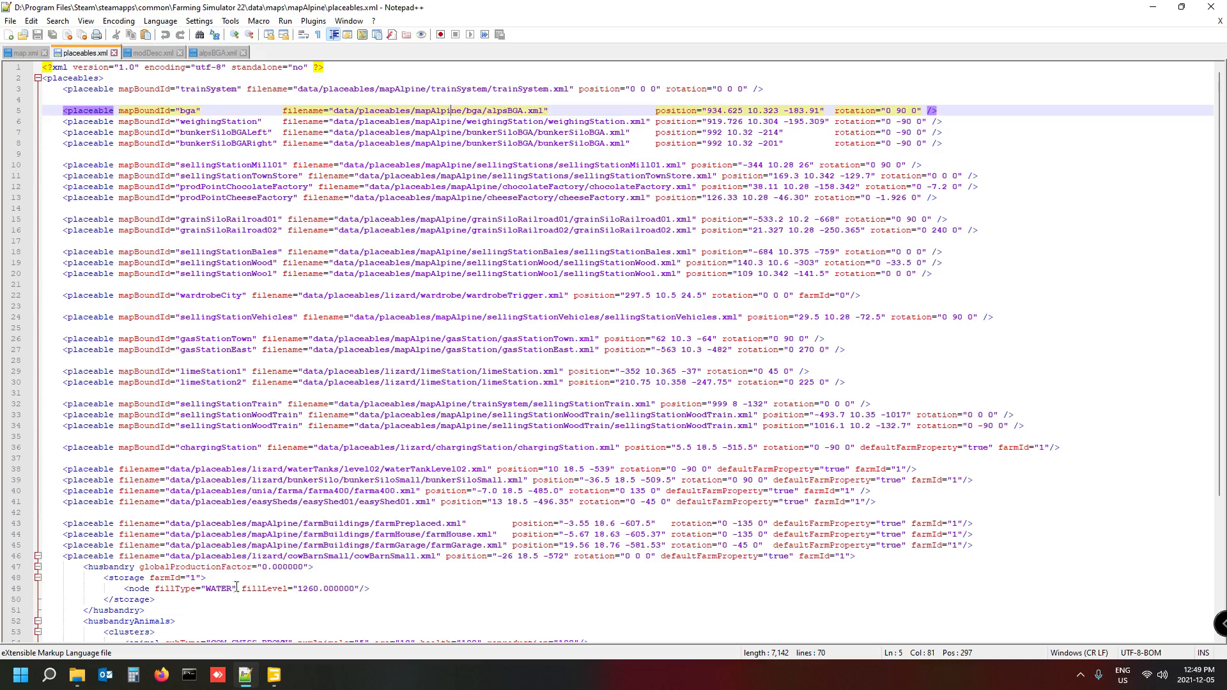
mouse_move(77, 675)
click(90, 591)
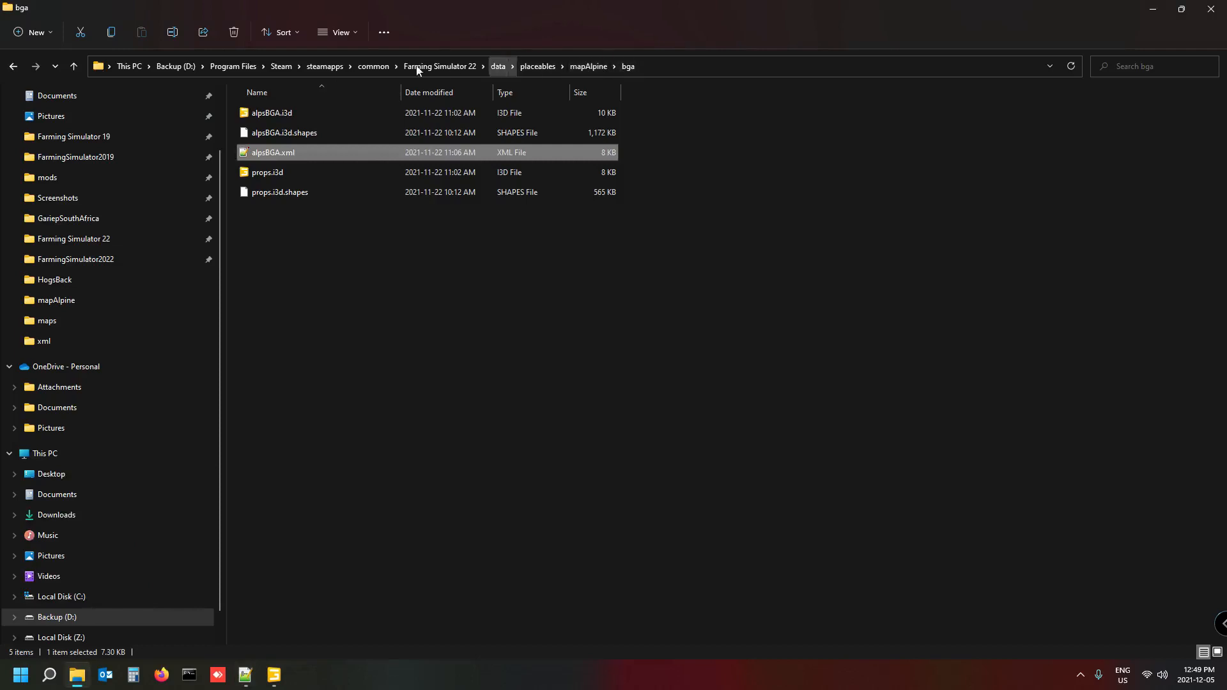
double_click(276, 160)
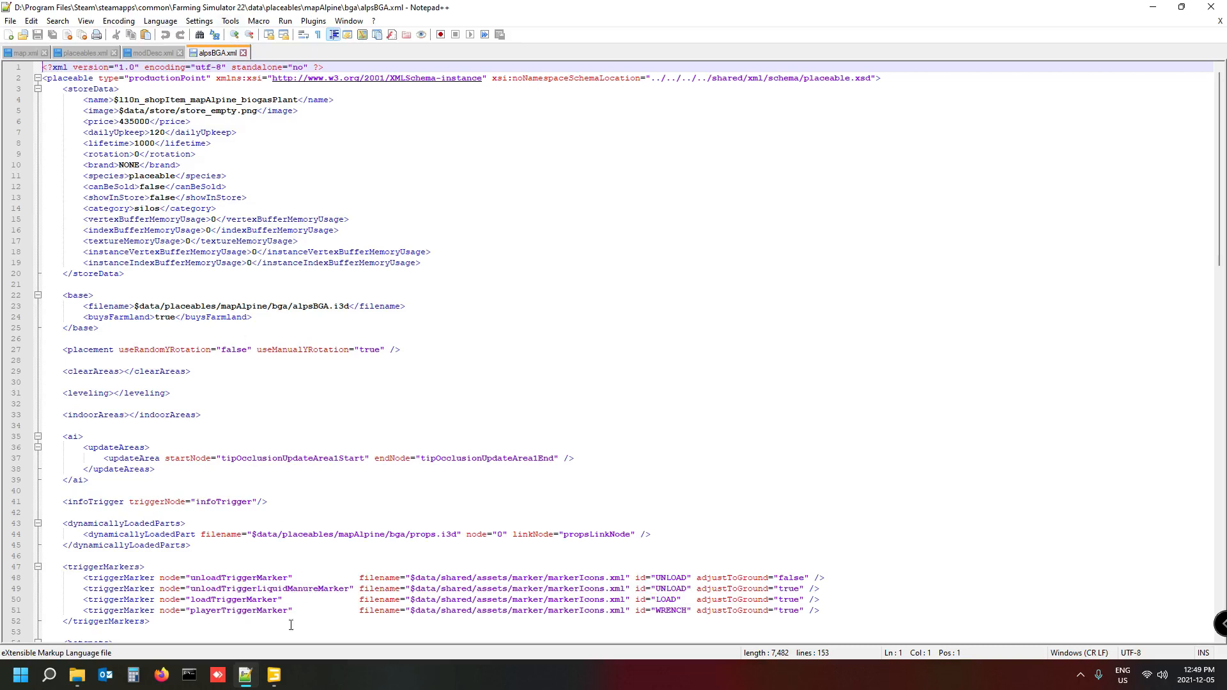
- Switch to GIANTS Editor and look over the landscape beyond the biogas plant, toward the roads, fields and mountains
mouse_move(274, 675)
click(273, 635)
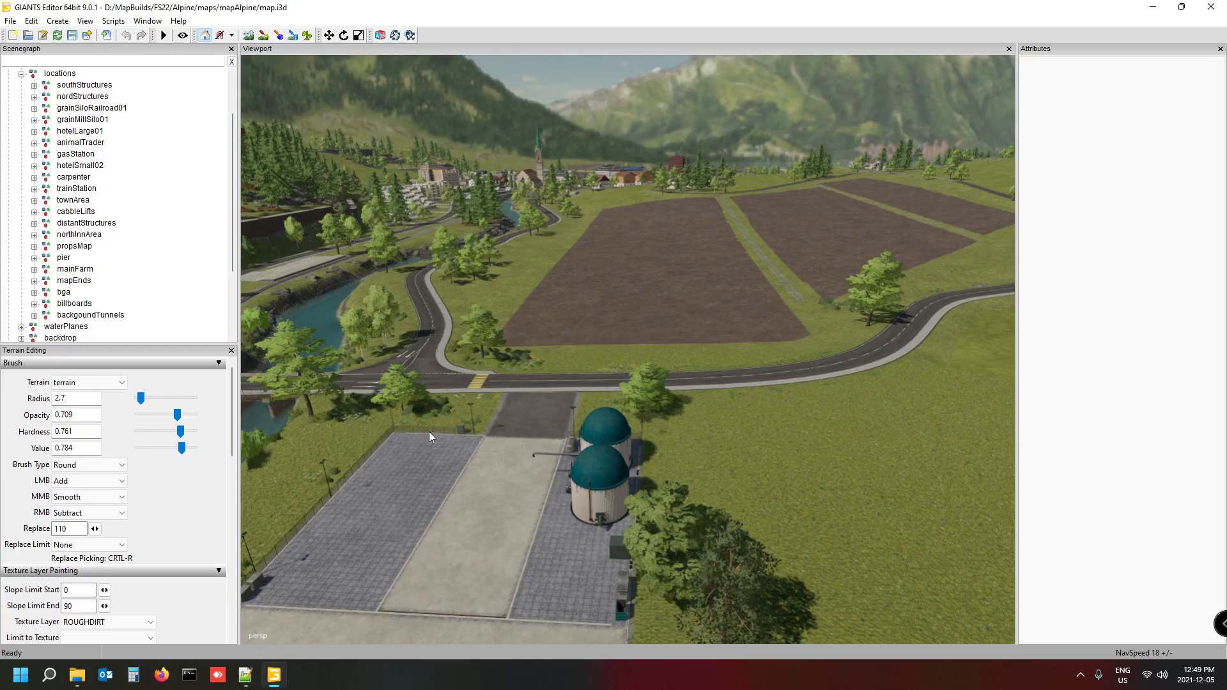
alt+drag(487, 396, 552, 368)
scroll(466, 315, up, 5)
scroll(528, 351, up, 5)
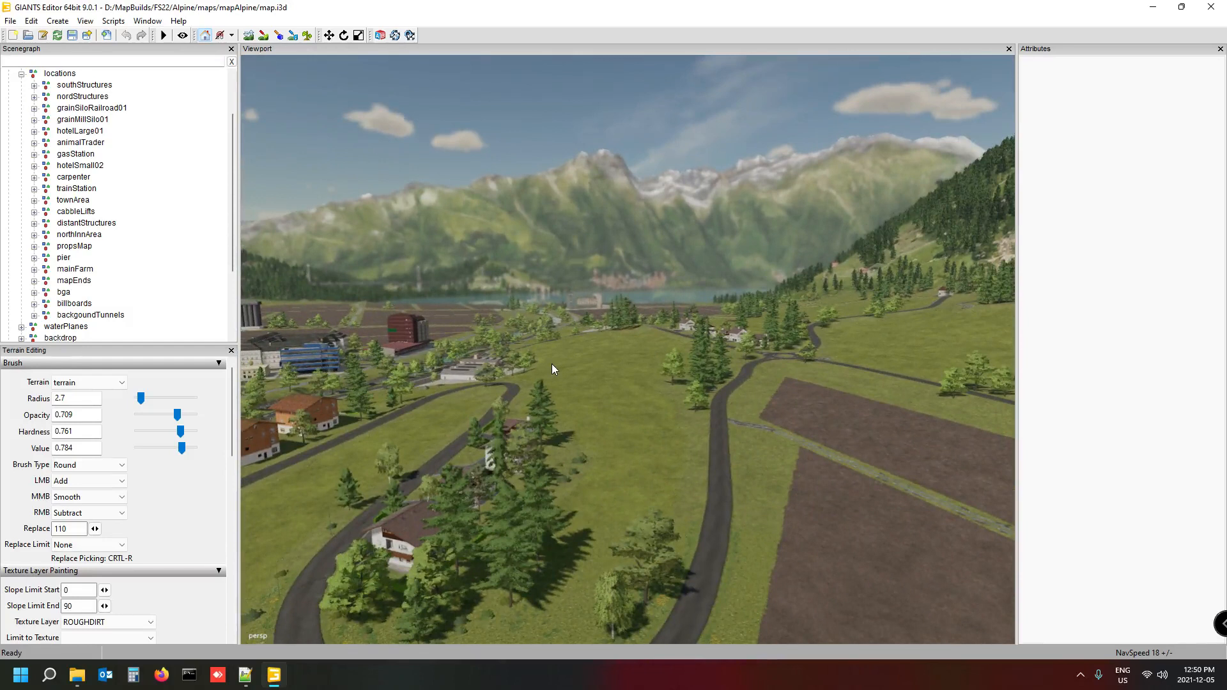
- Switch to Notepad++ and examine the maps section of modDesc.xml, following the map entry through to its defaultItemsXMLFilename reference
mouse_move(275, 677)
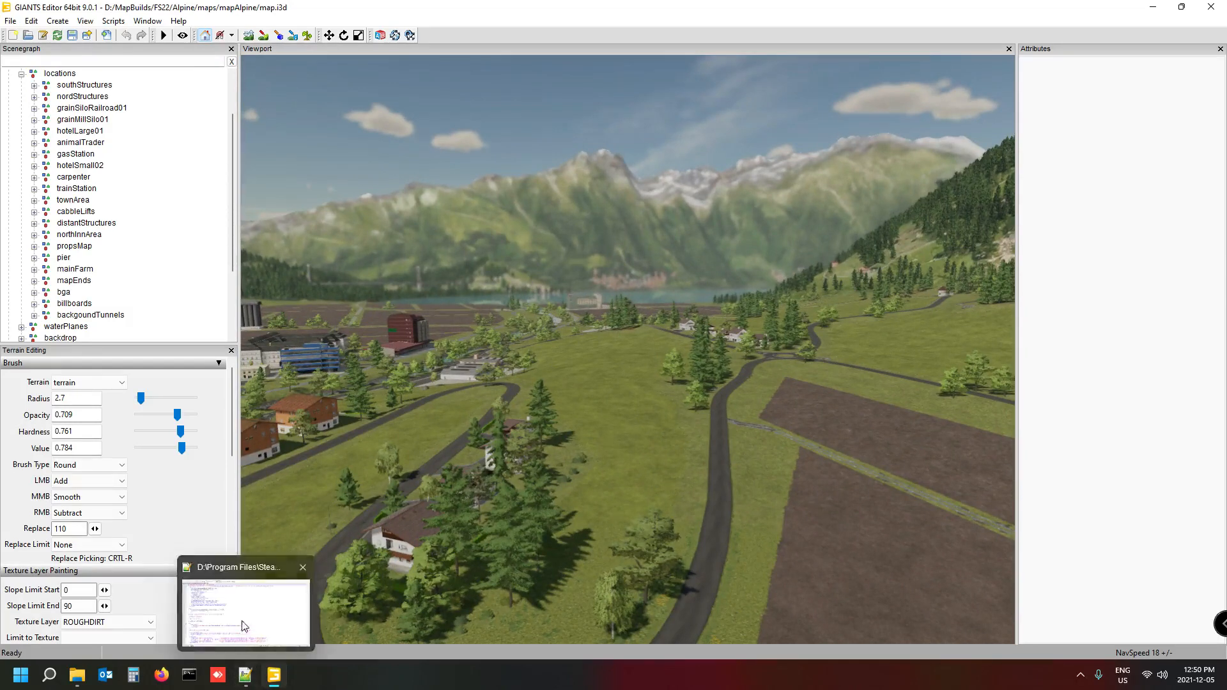
click(245, 616)
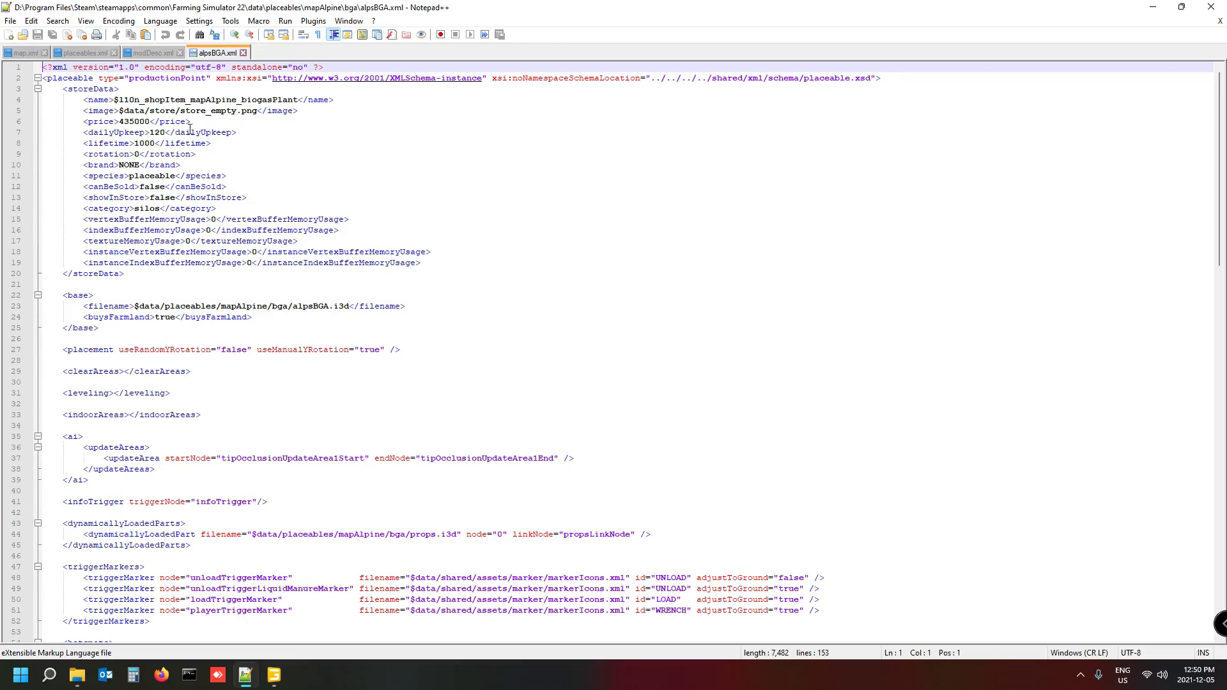
click(149, 53)
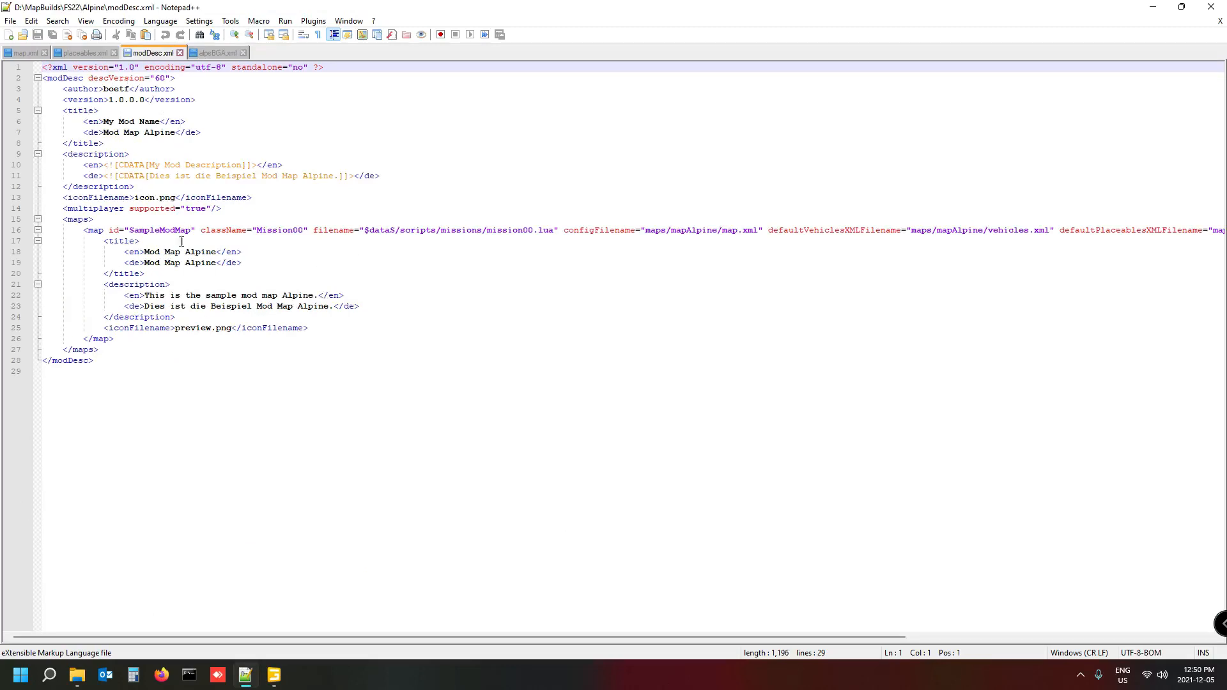
click(165, 230)
click(73, 219)
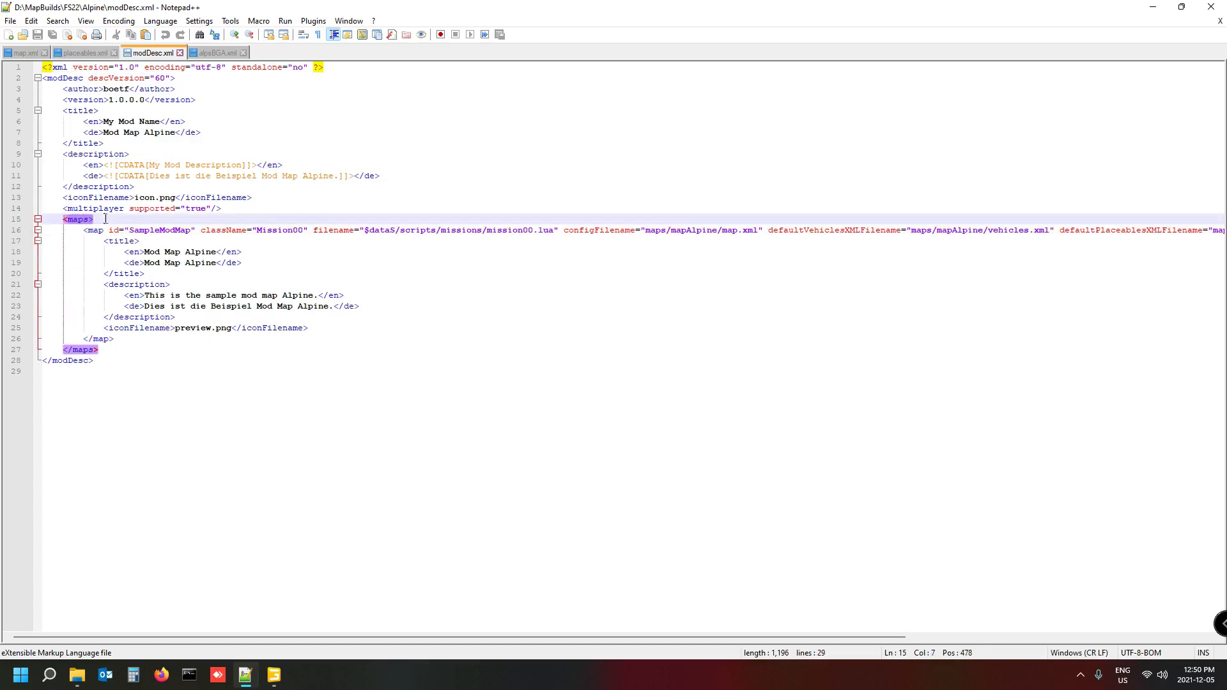
click(434, 232)
click(708, 231)
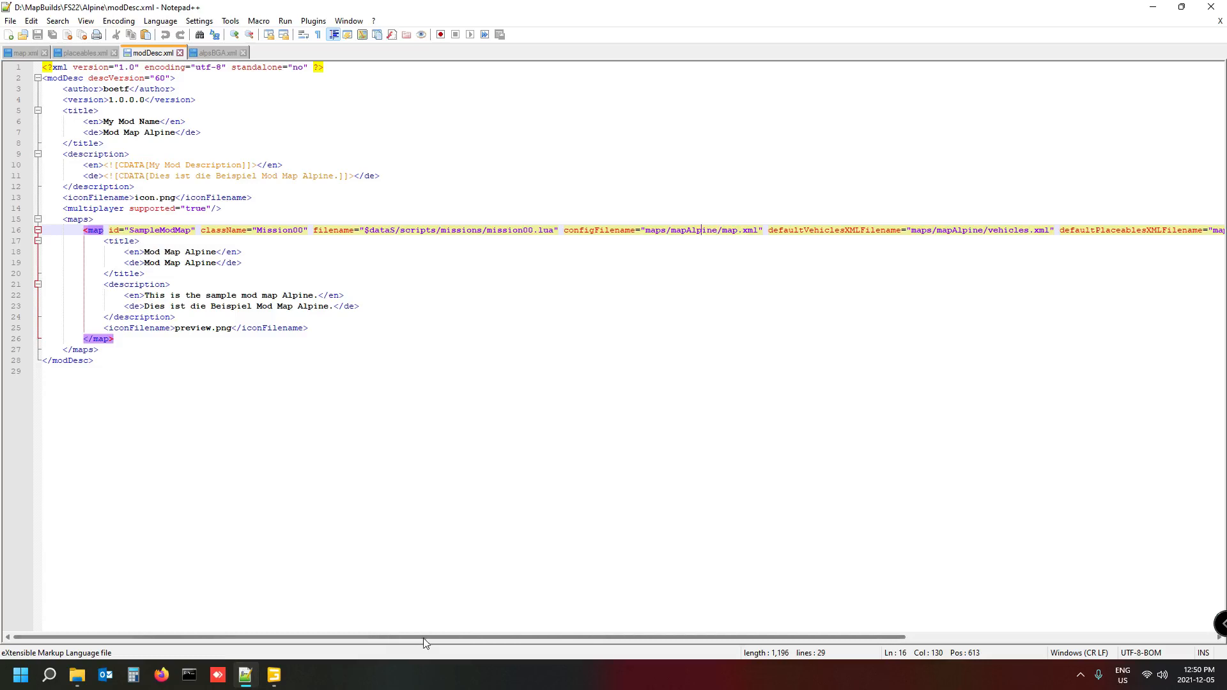
drag(424, 638, 865, 637)
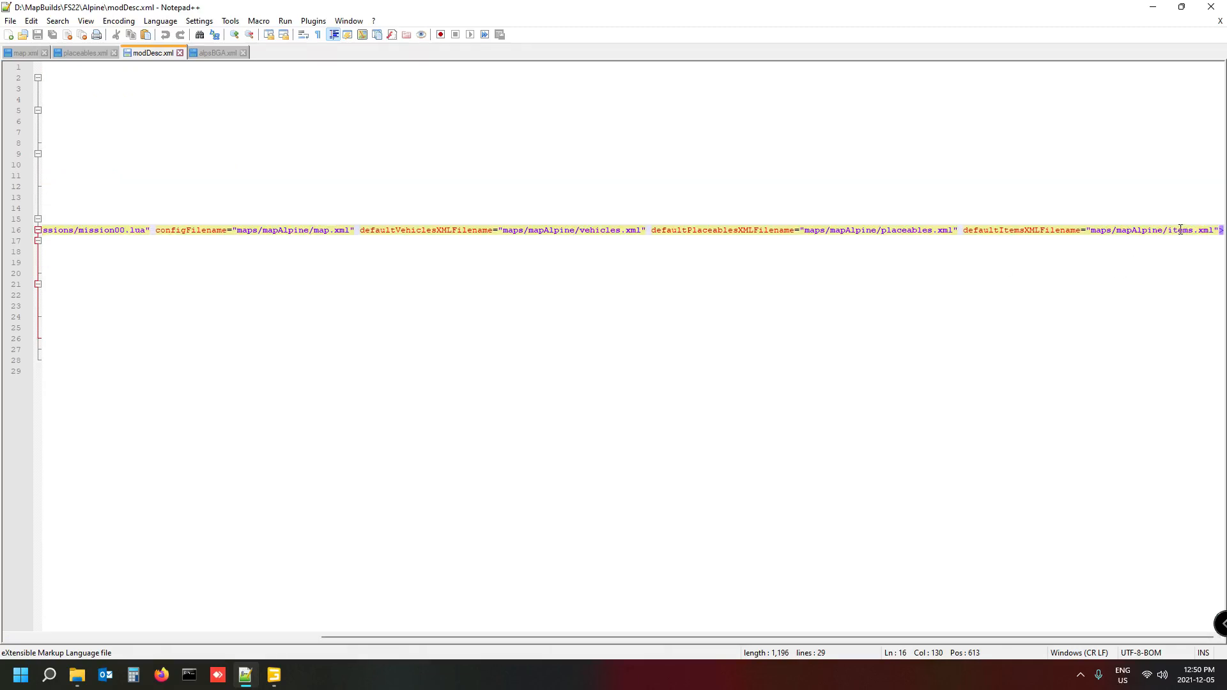
- View items.xml from the game's data\maps\mapAlpine folder, close it, and return to the start of the lines in modDesc.xml
mouse_move(77, 674)
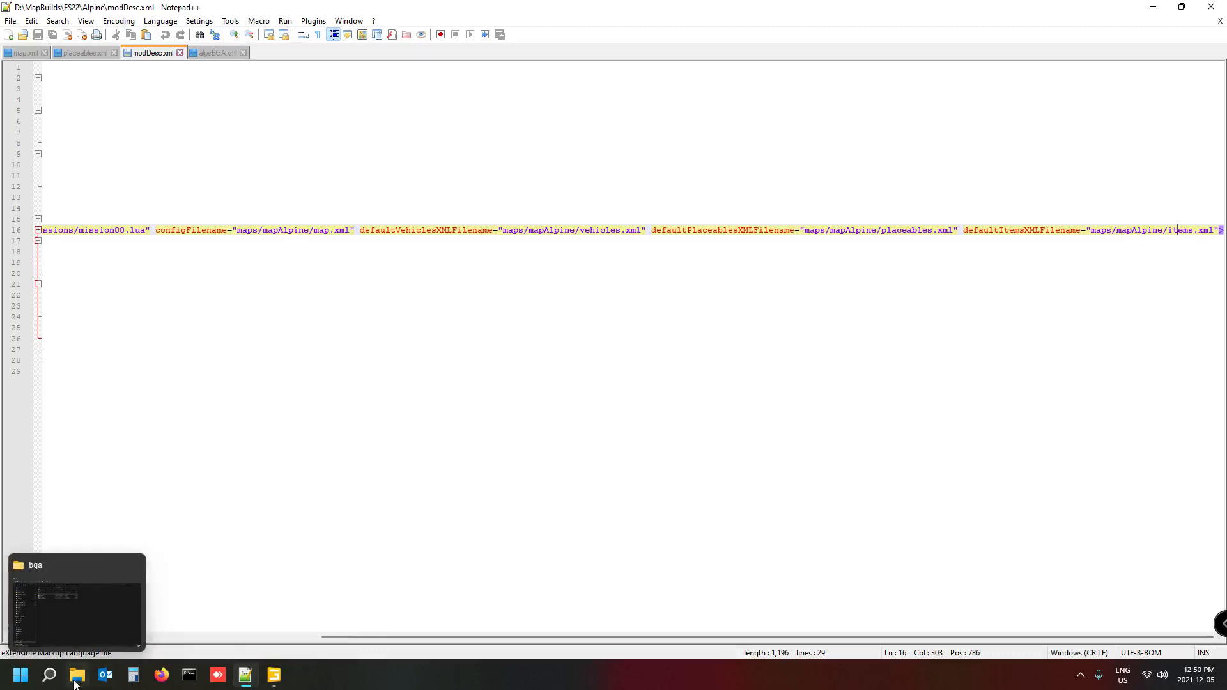
click(93, 592)
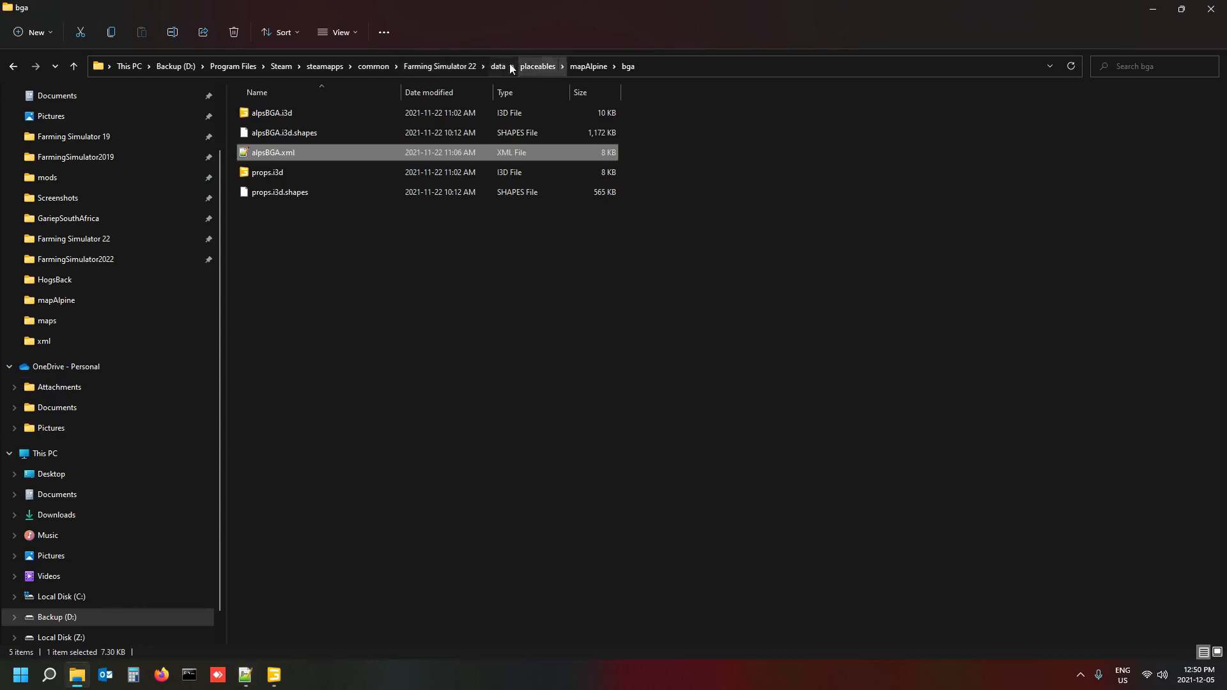
click(577, 67)
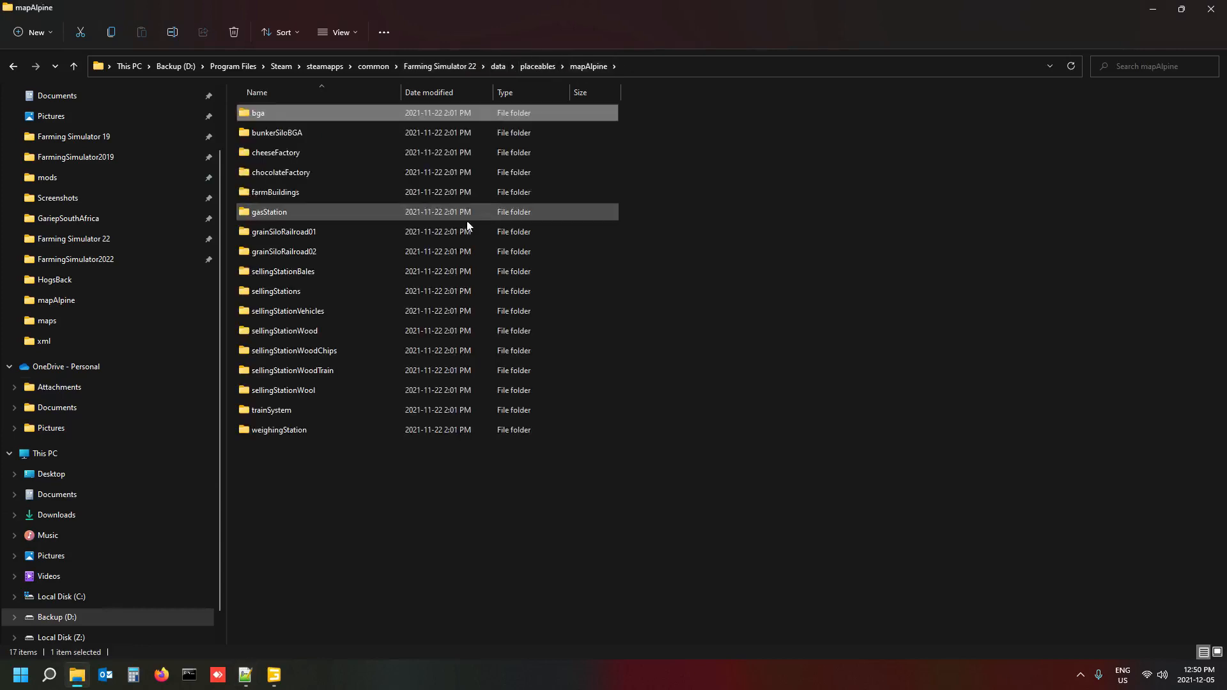
click(497, 67)
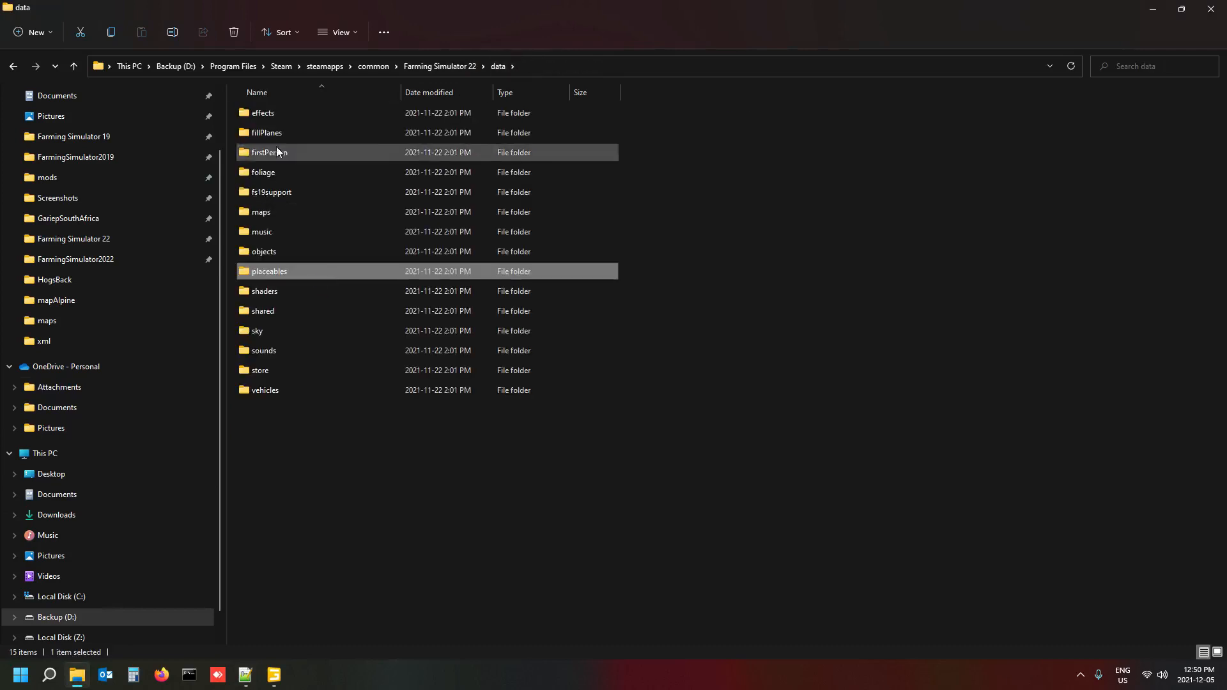
double_click(282, 212)
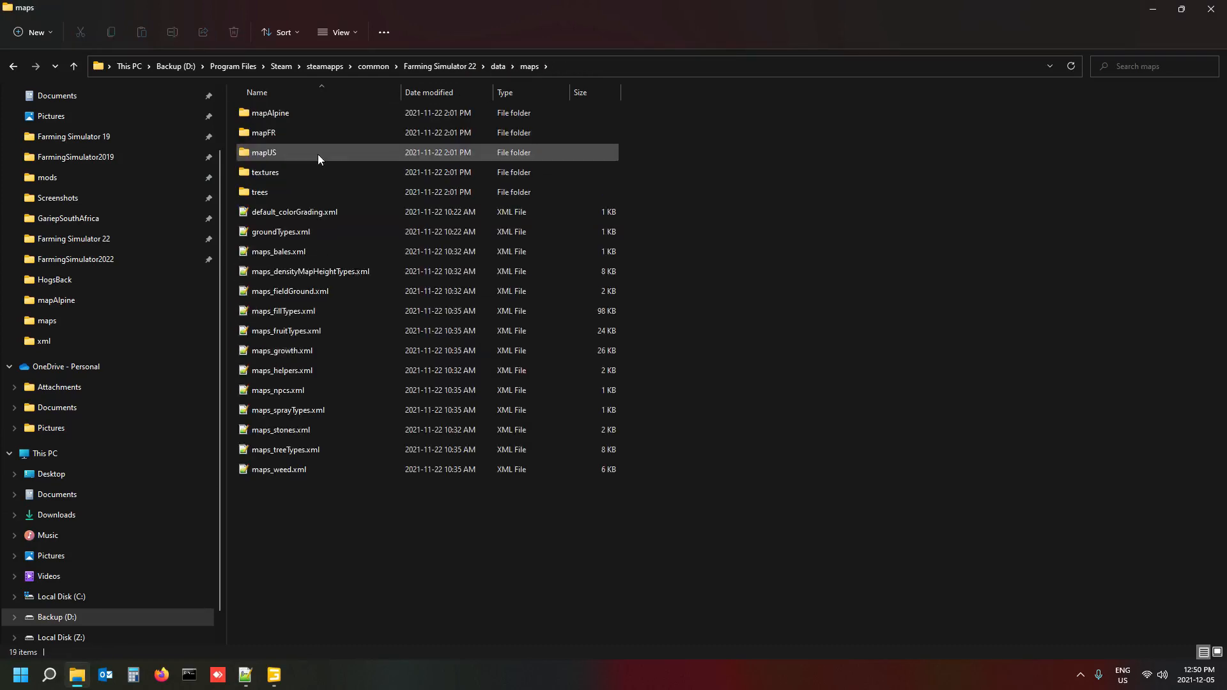
click(308, 115)
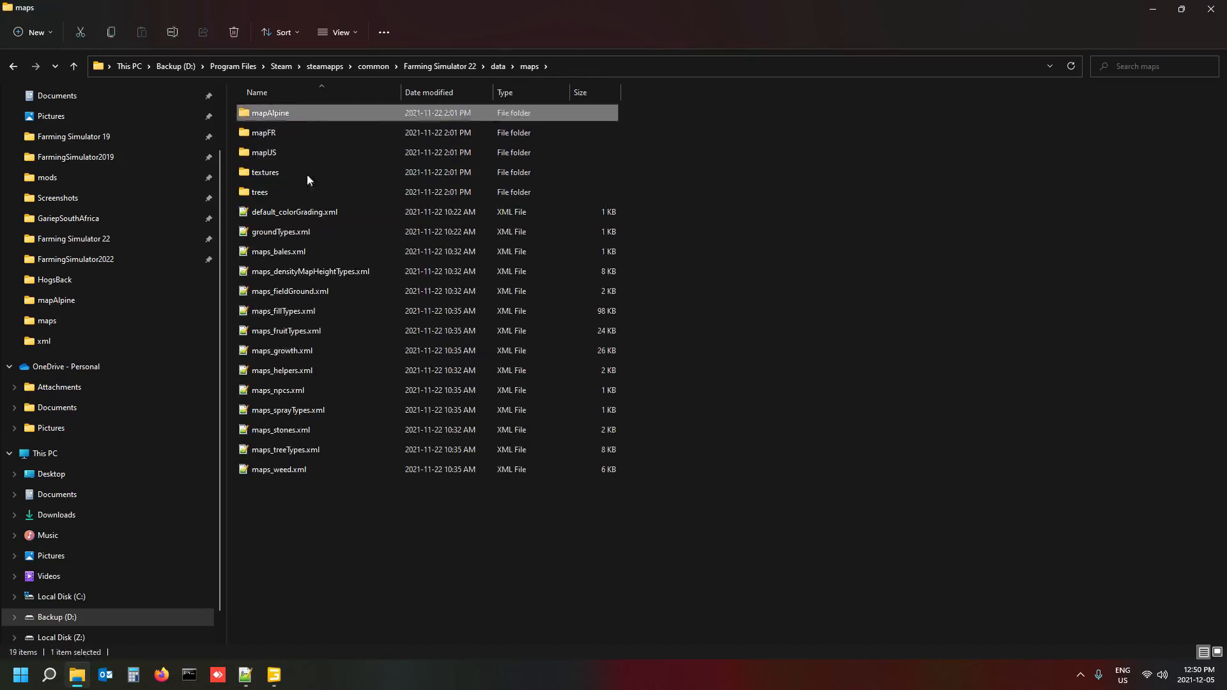
key(Return)
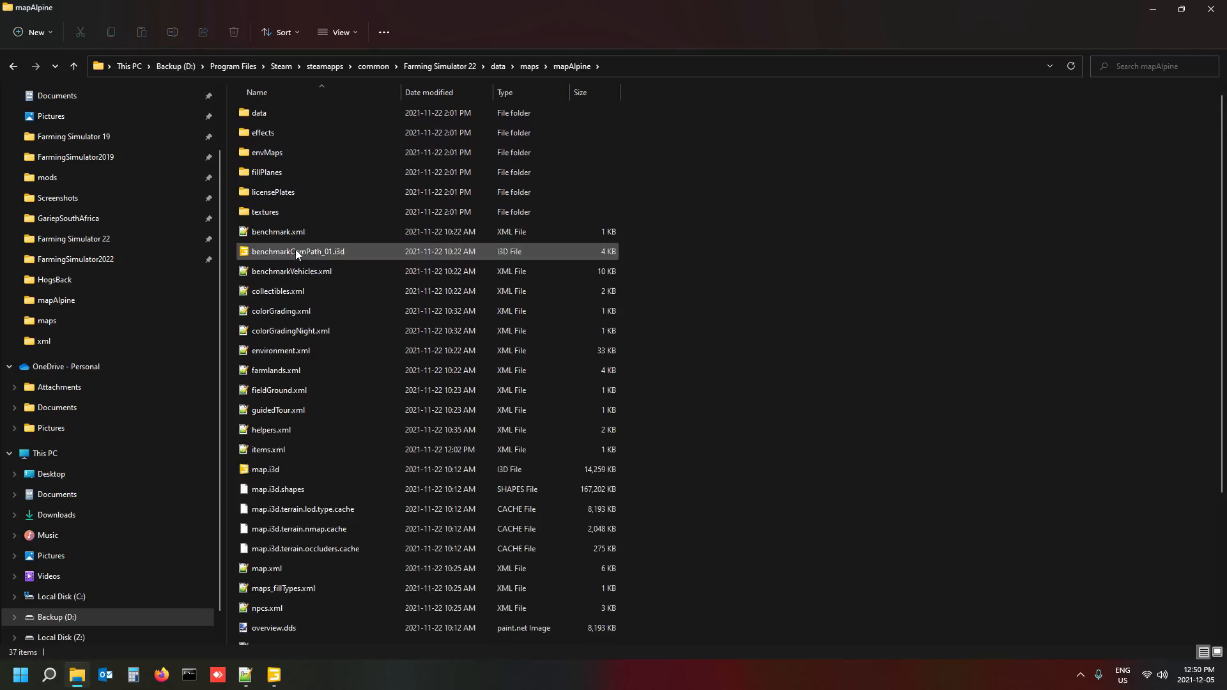
double_click(302, 450)
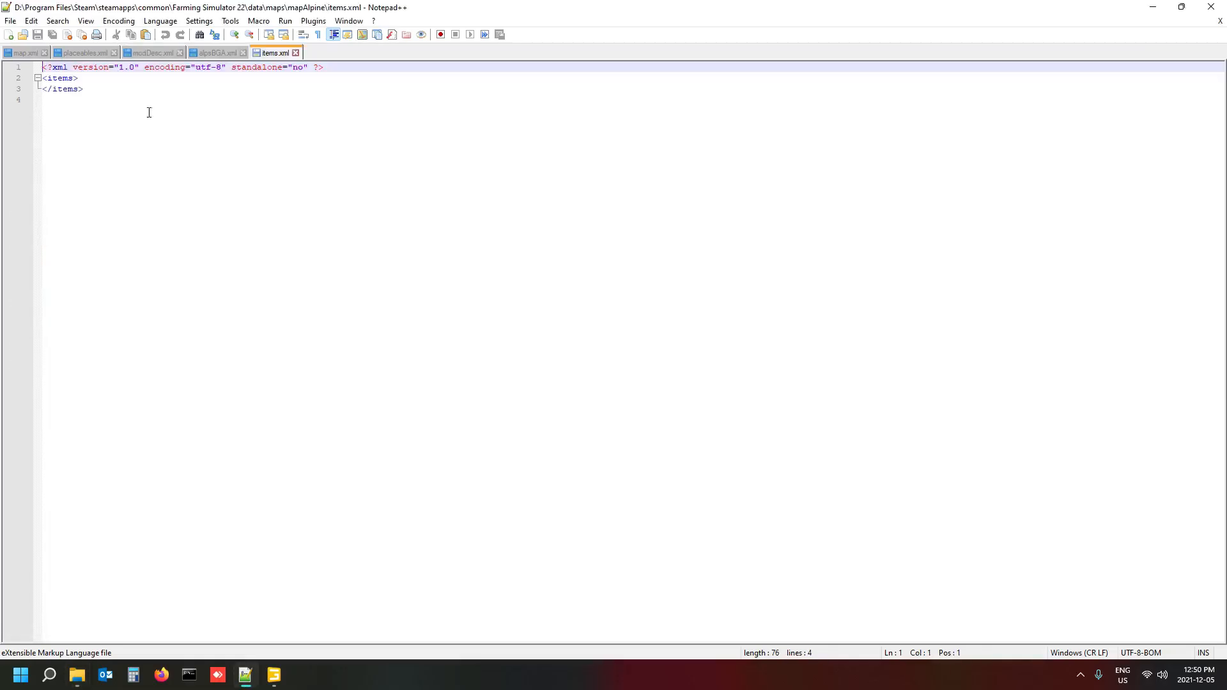
click(296, 52)
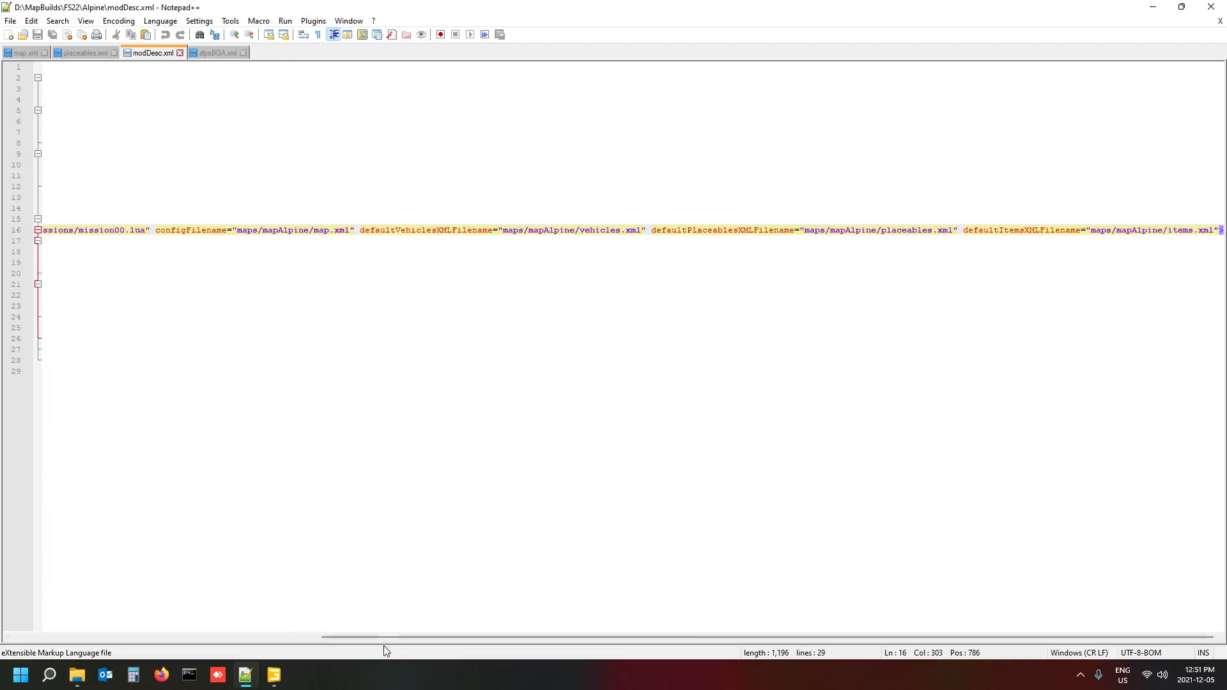
drag(378, 634, 61, 636)
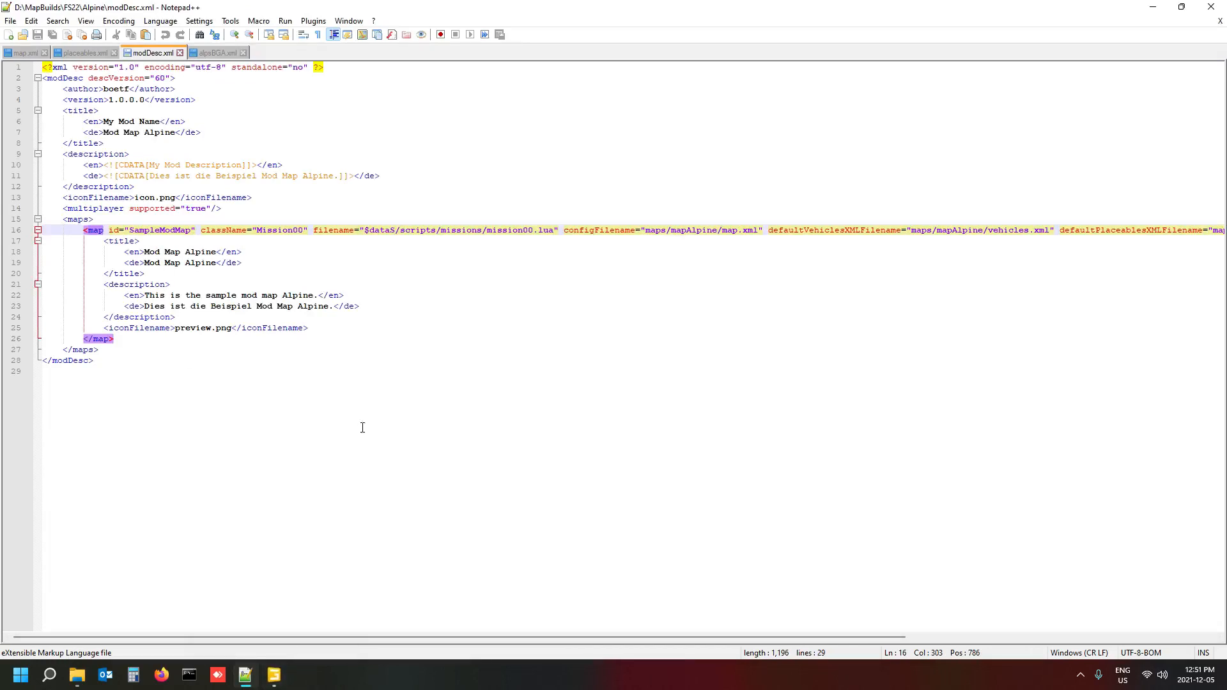
- Switch to GIANTS Editor and collapse all groups in the Scenegraph
mouse_move(273, 675)
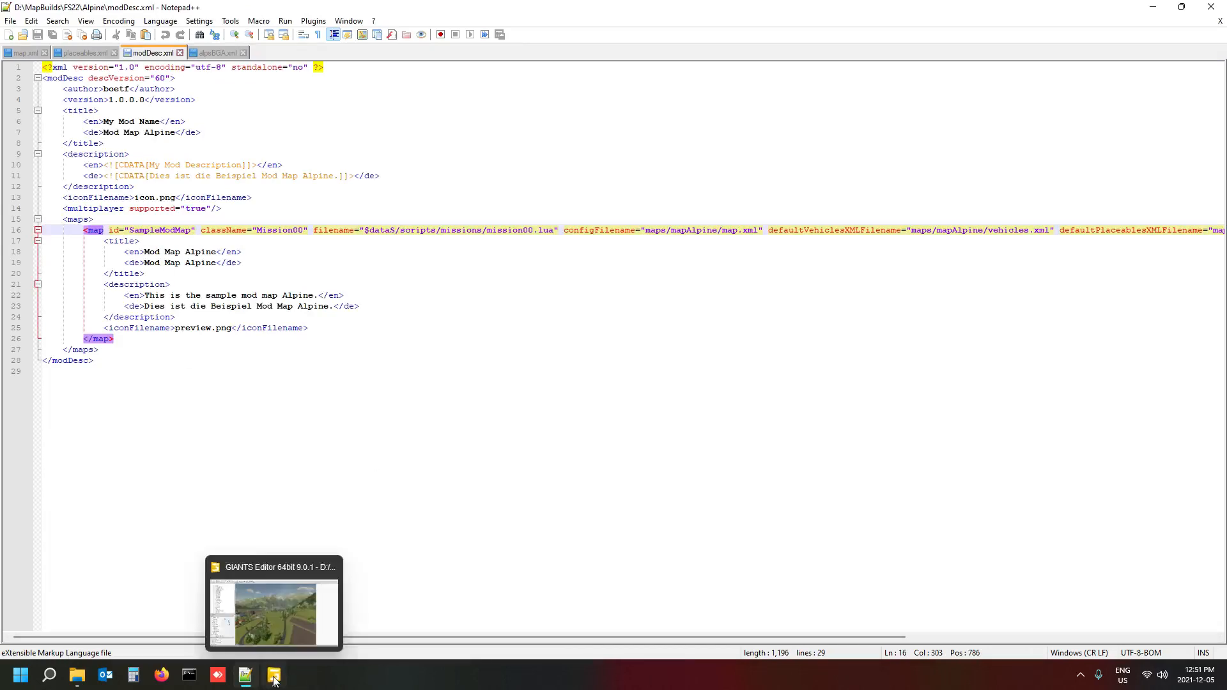
click(282, 610)
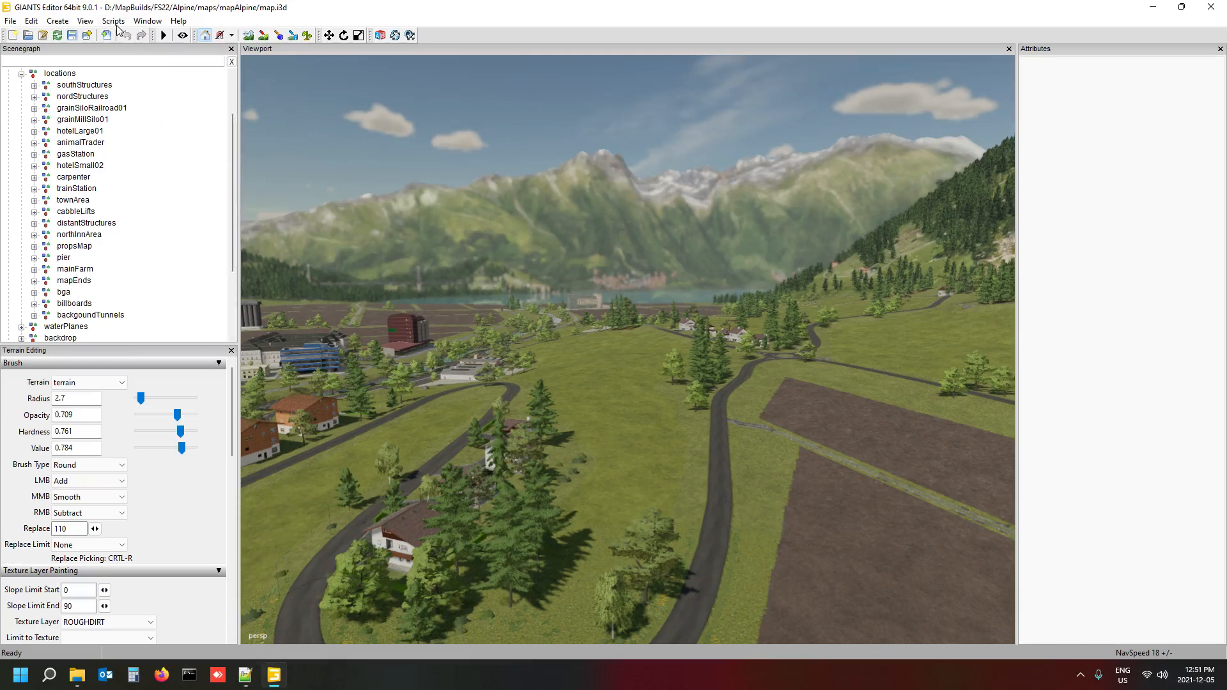
right_click(168, 100)
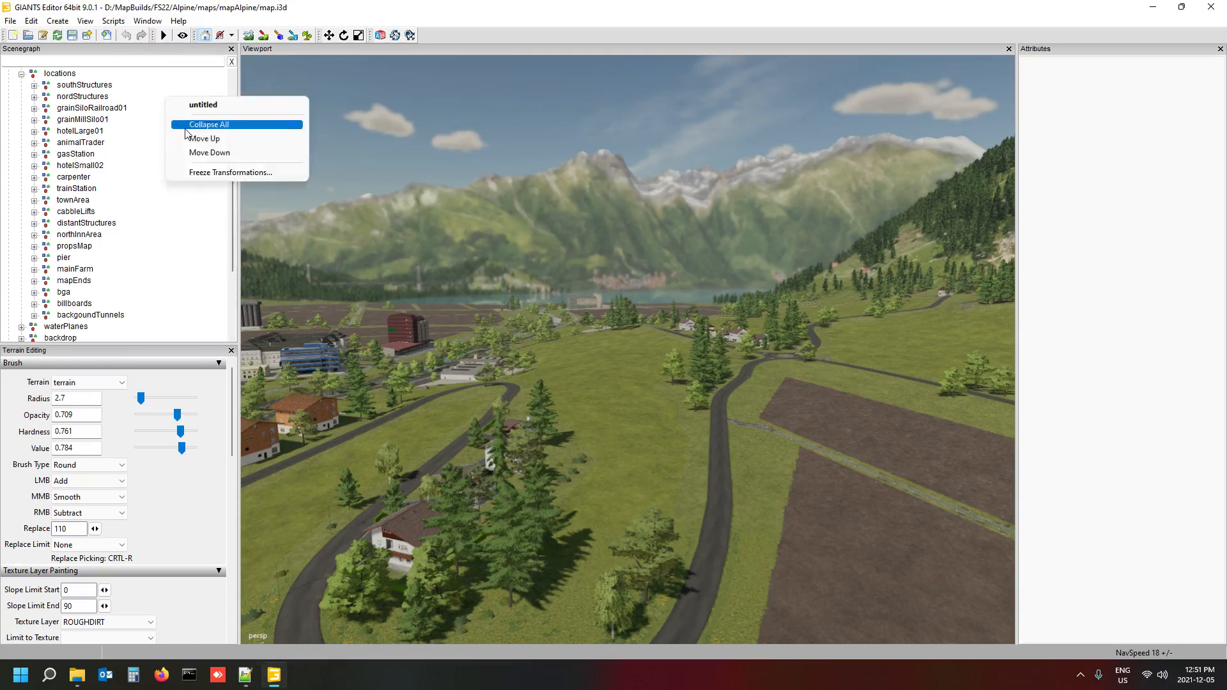
click(185, 125)
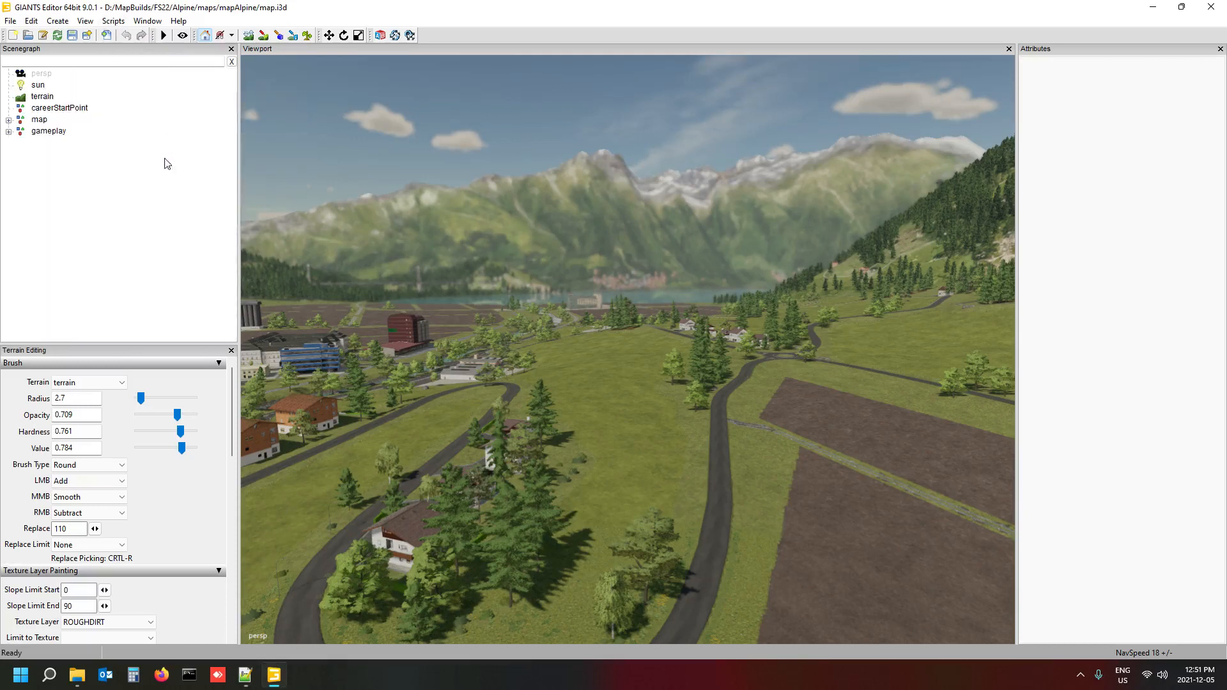
- Expand the map group, highlight its locations subgroup in the viewport, and clear the selection
click(9, 119)
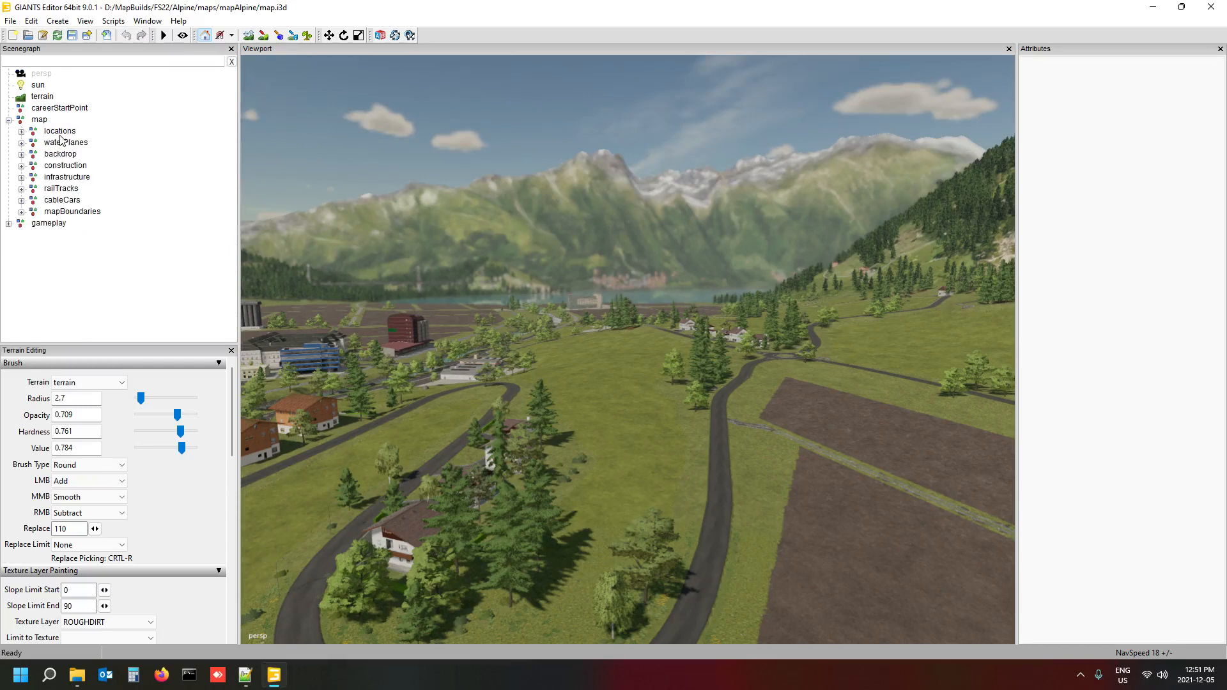
click(59, 131)
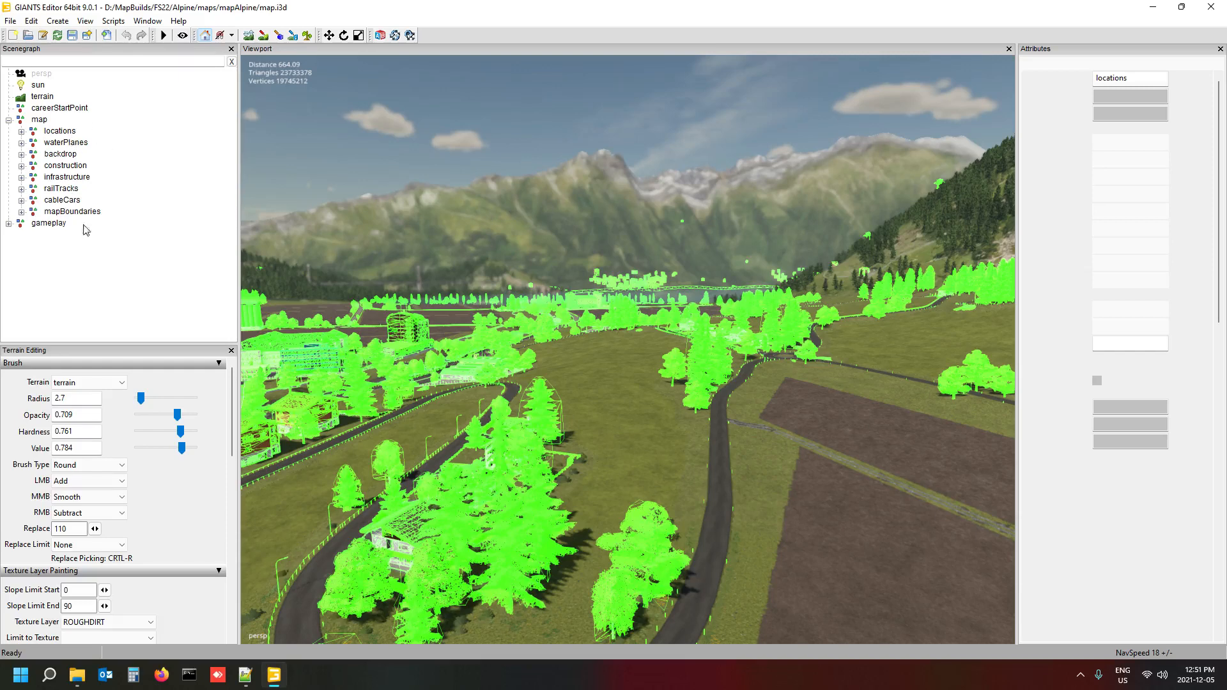
click(121, 248)
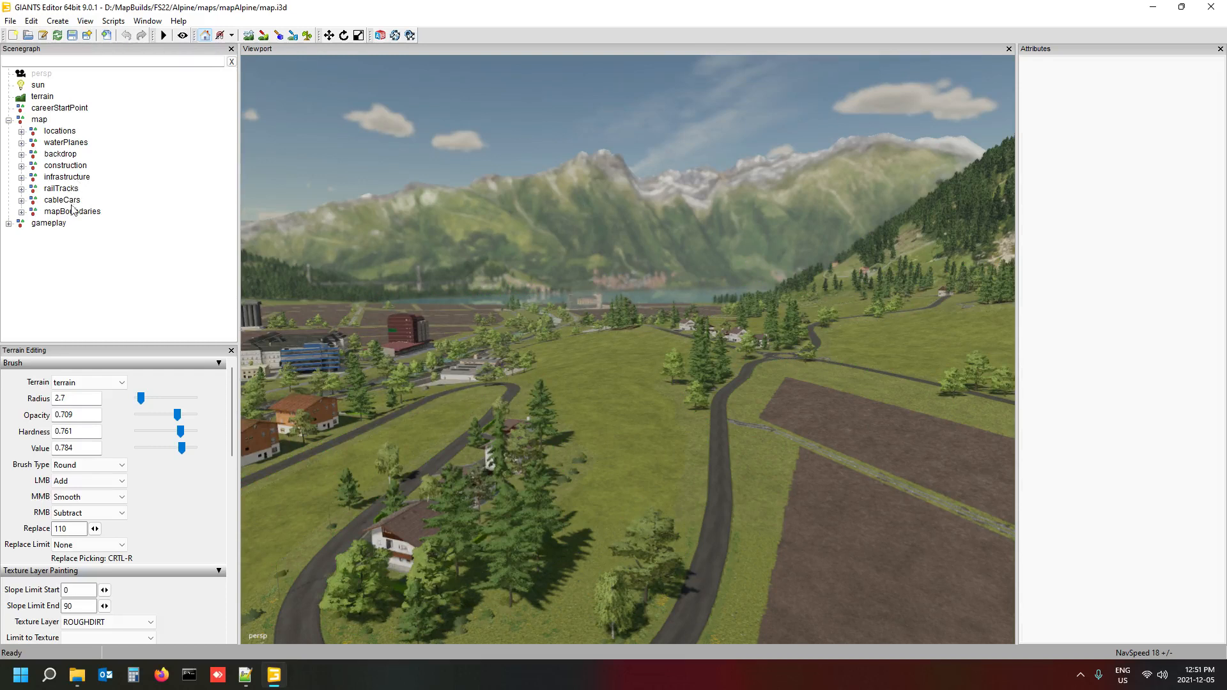
- Expand the gameplay group, select fields, and show its individual field entries before collapsing it again
click(8, 224)
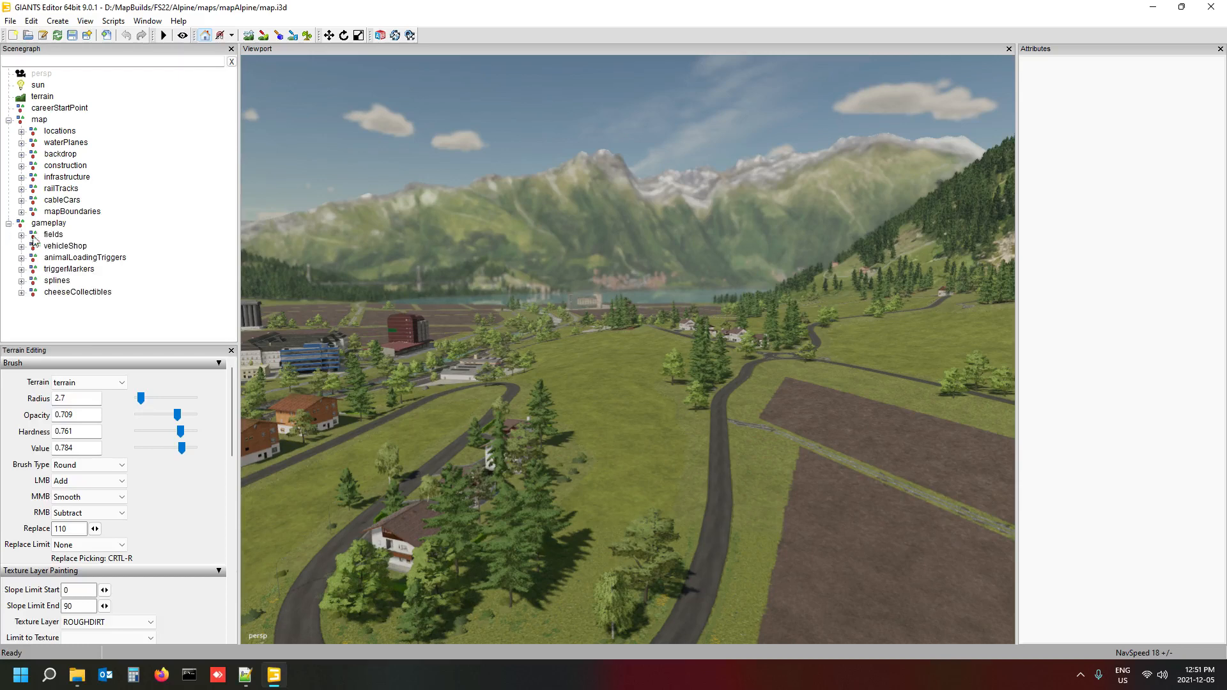
click(54, 235)
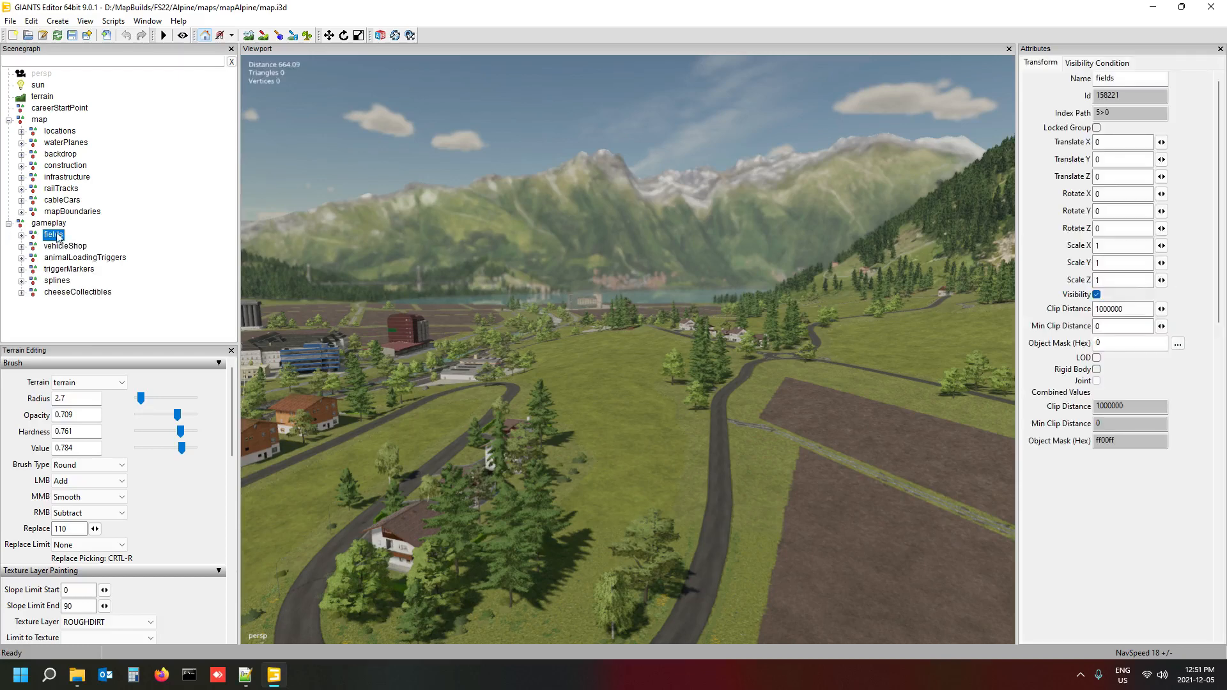
click(22, 235)
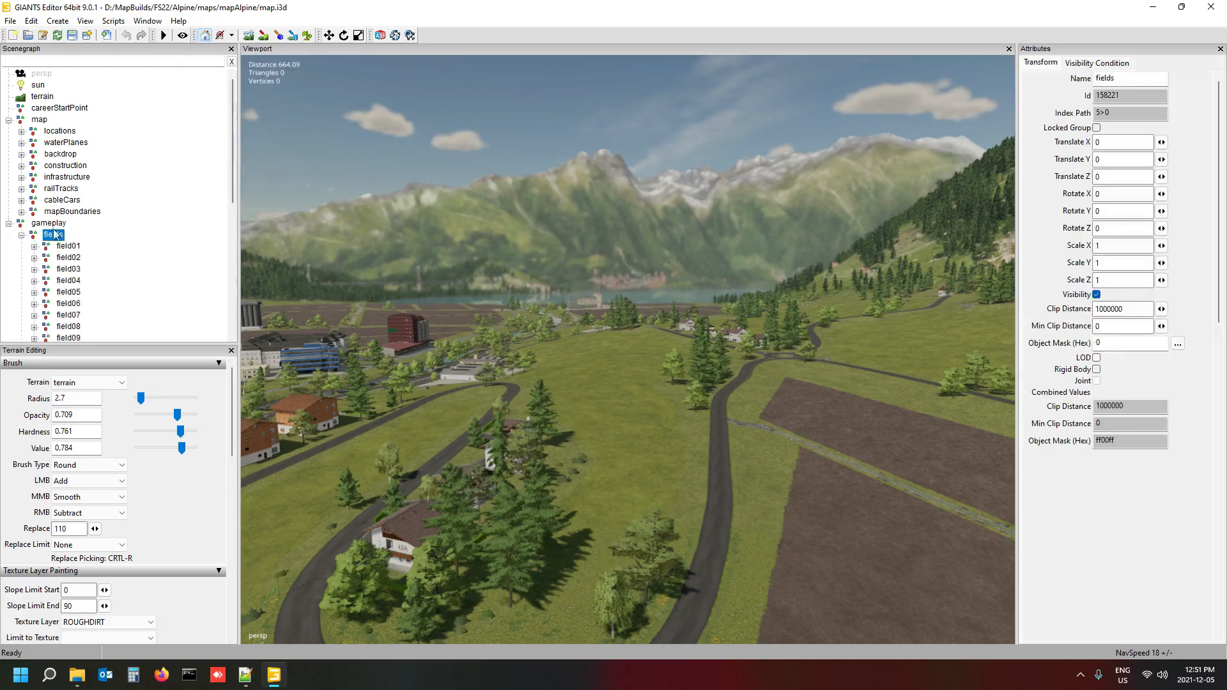
click(21, 235)
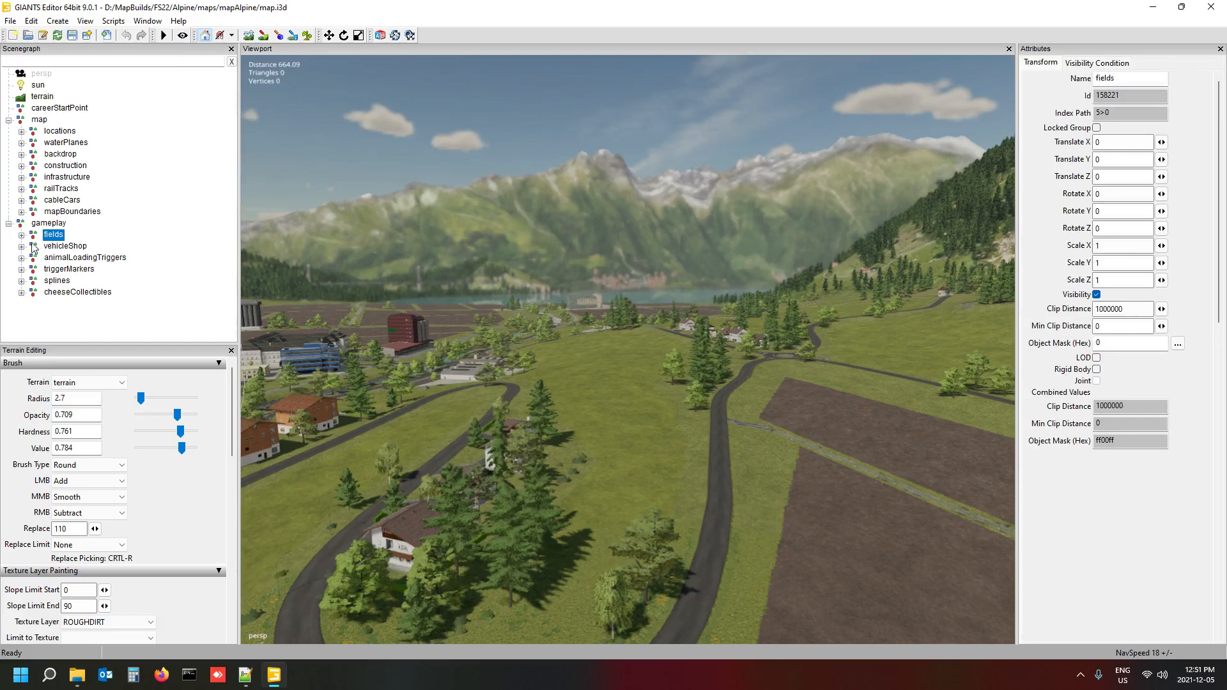
- Expand the splines group under gameplay, select its ai group, and look over the town and its roads from above
click(21, 281)
scroll(99, 254, down, 1)
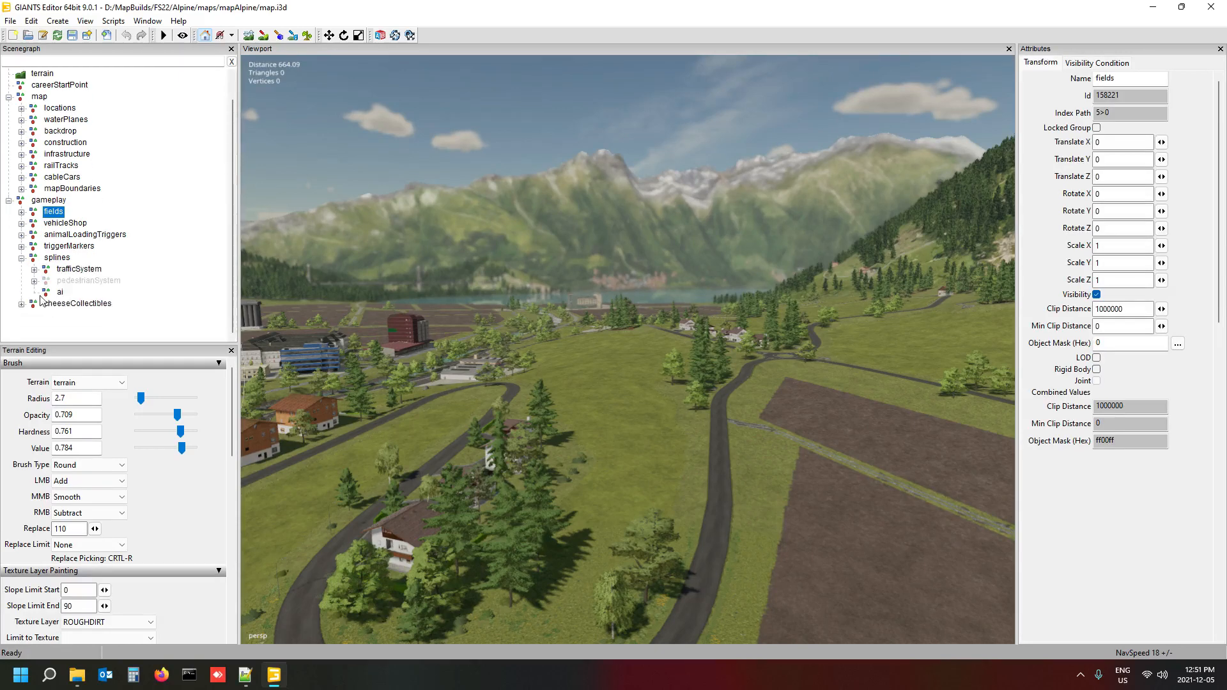
click(60, 292)
alt+drag(553, 342, 446, 435)
scroll(432, 295, up, 3)
scroll(427, 421, down, 3)
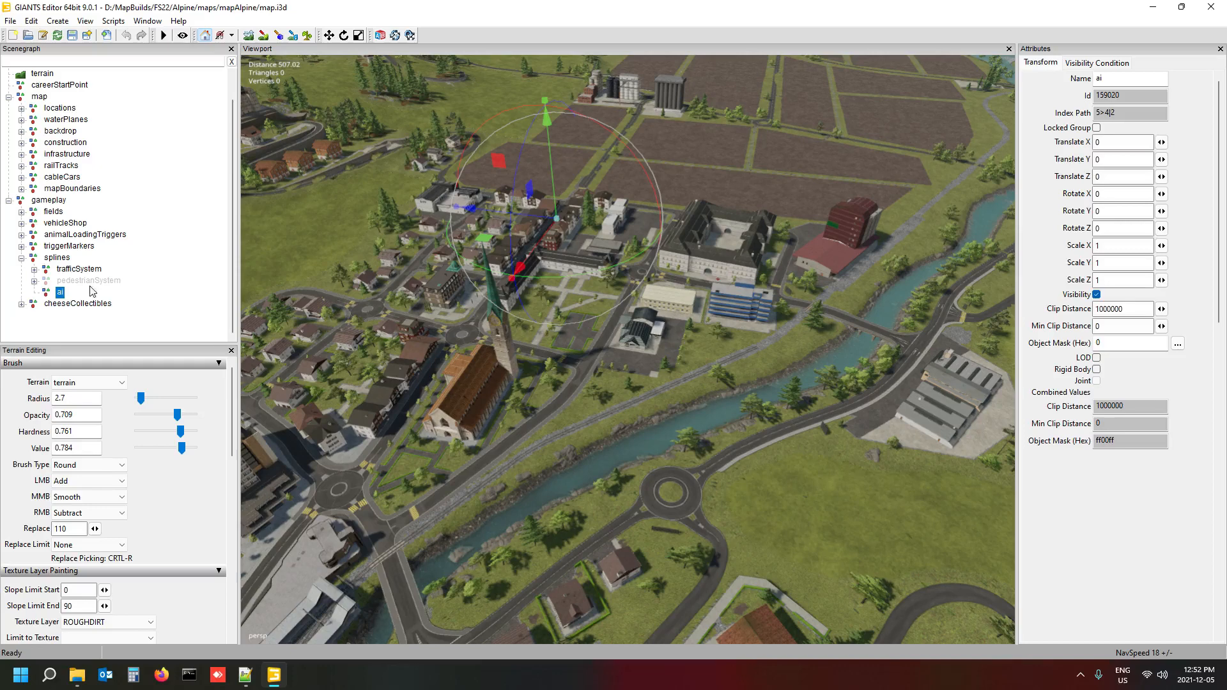
- Expand the trafficSystem group under splines, select straightOutOfMap01, and show that spline along the road near the lake
click(34, 268)
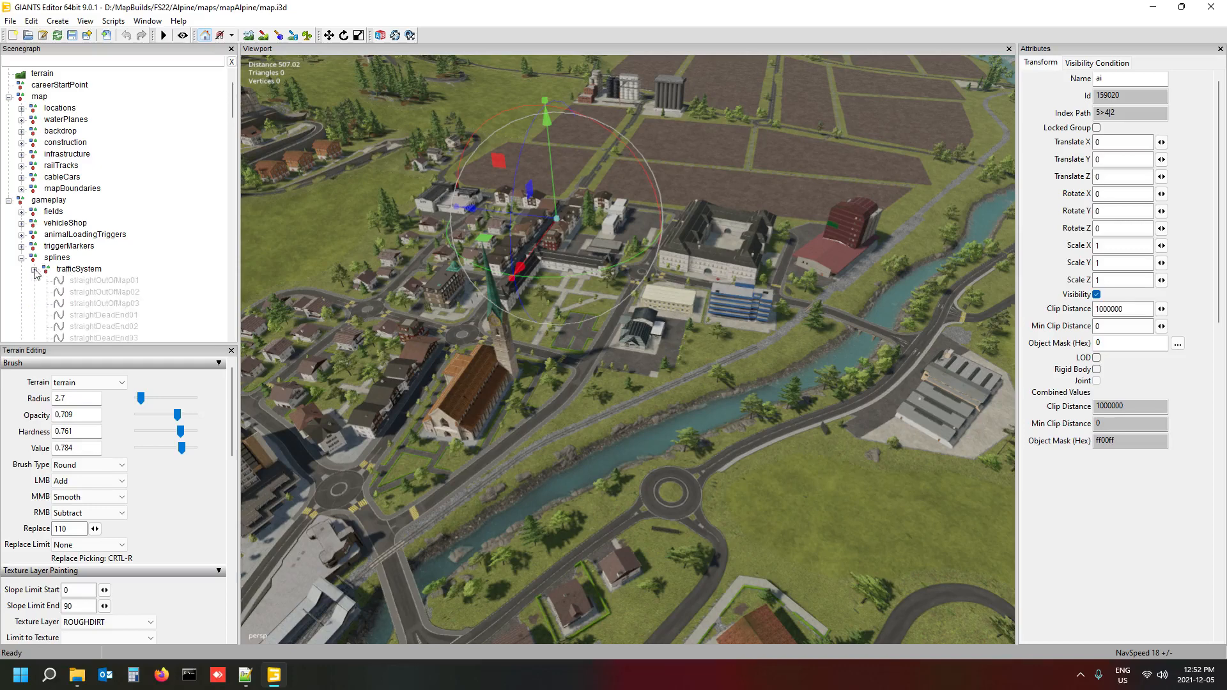
scroll(150, 259, down, 1)
scroll(96, 224, down, 8)
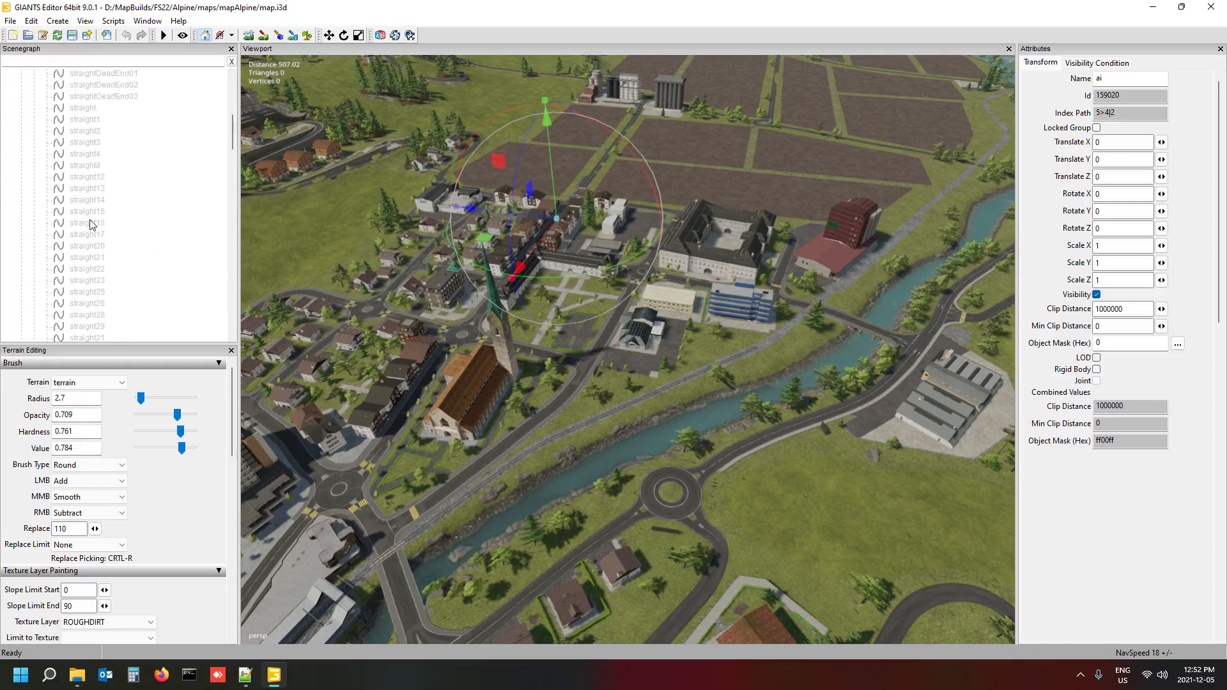
scroll(91, 163, up, 4)
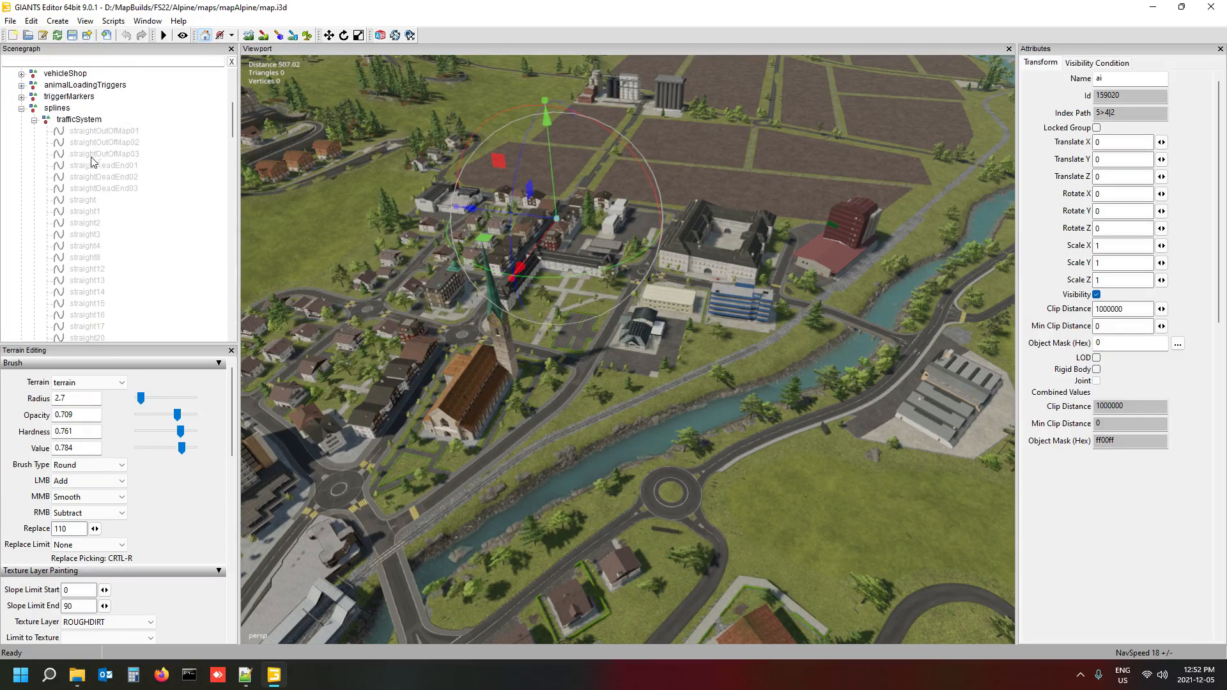
click(94, 131)
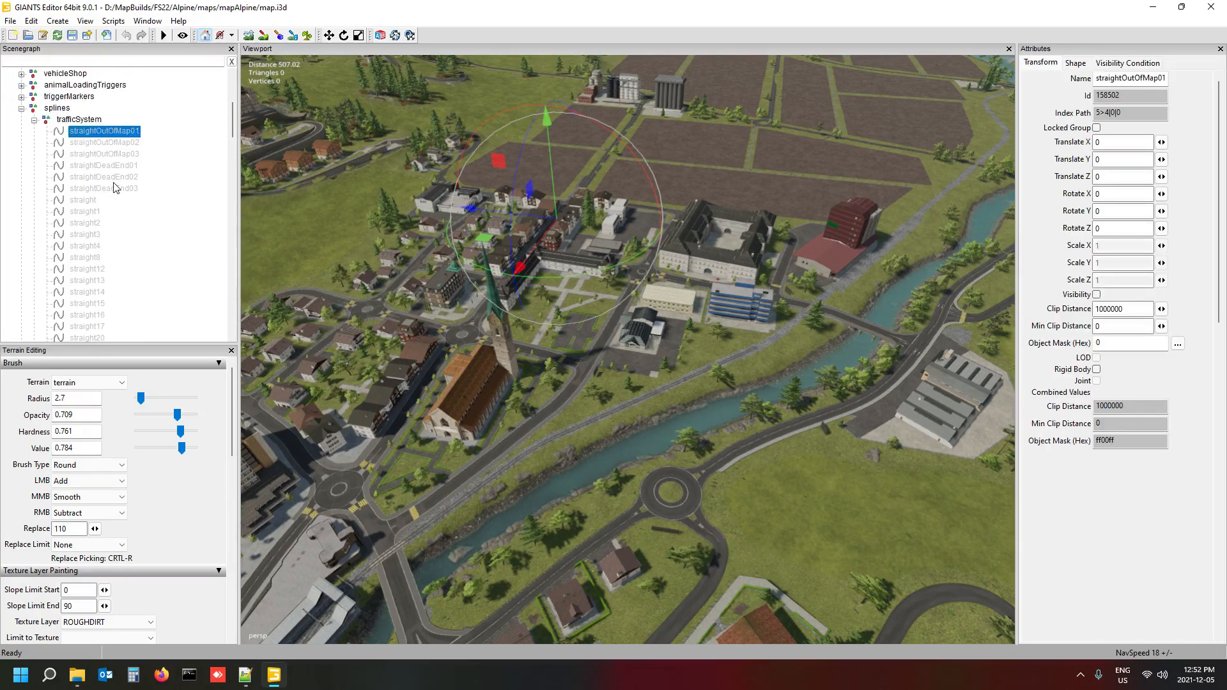
right_drag(371, 332, 517, 310)
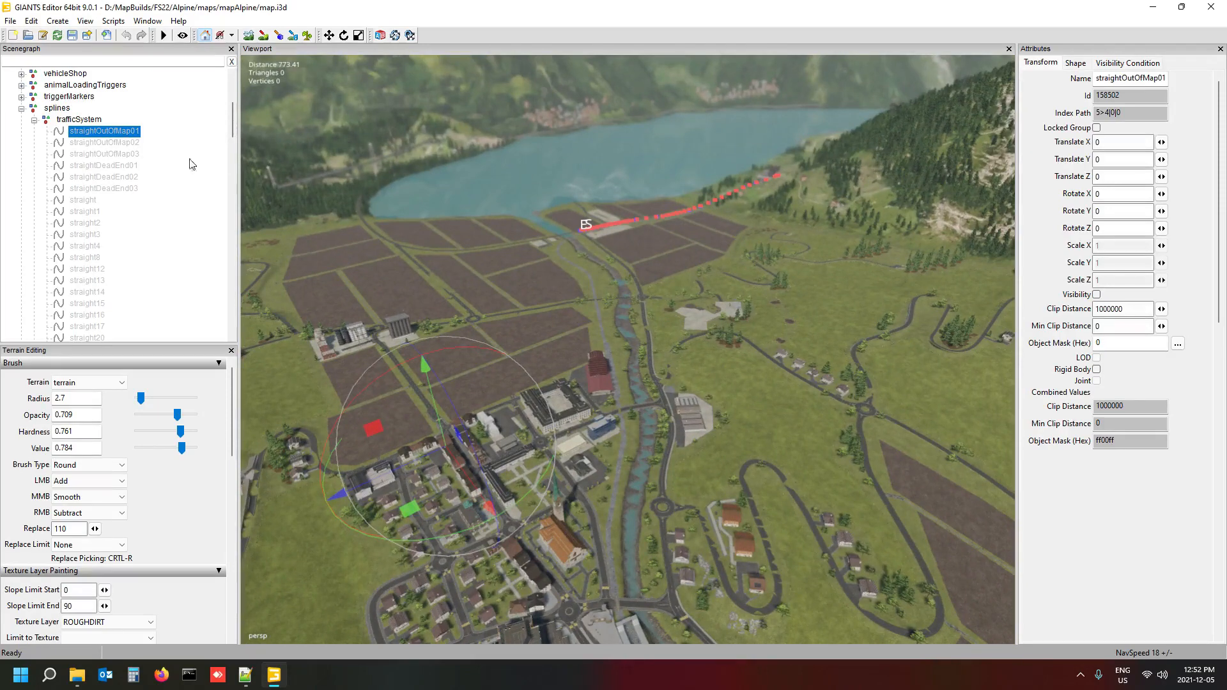
- Step the selection through the traffic splines below straightOutOfMap01 down to straightDeadEnd03
key(Down)
key(Down)
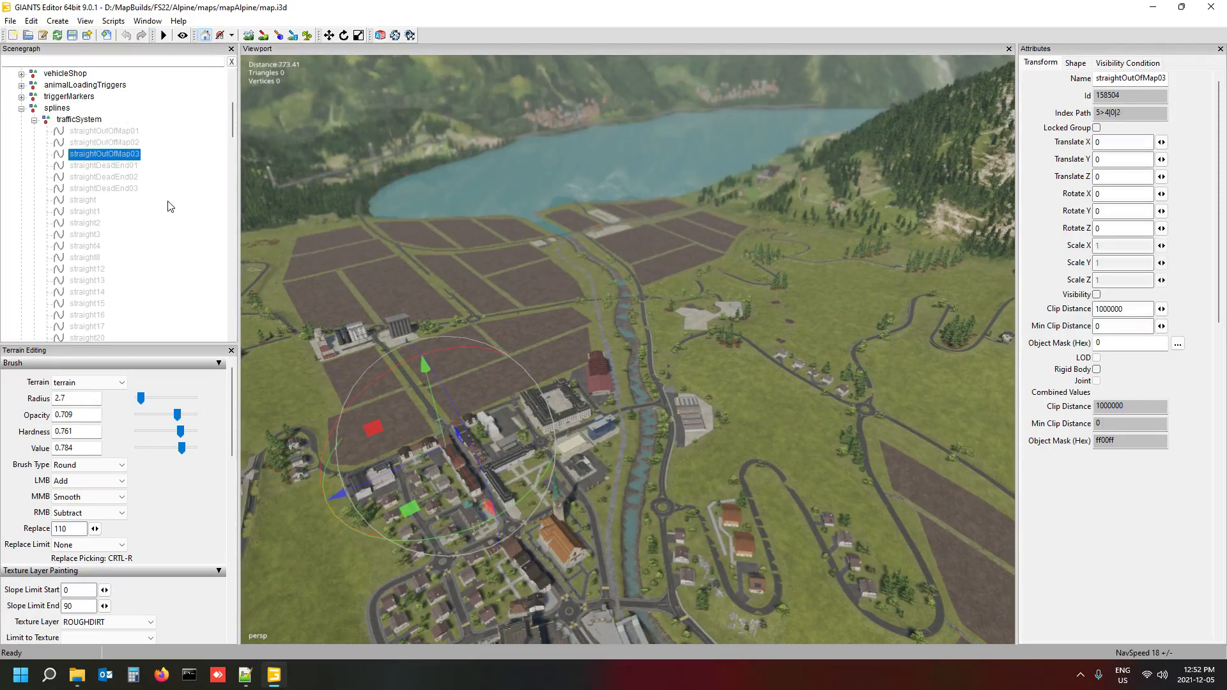
key(Down)
key(Down)
key(Down)
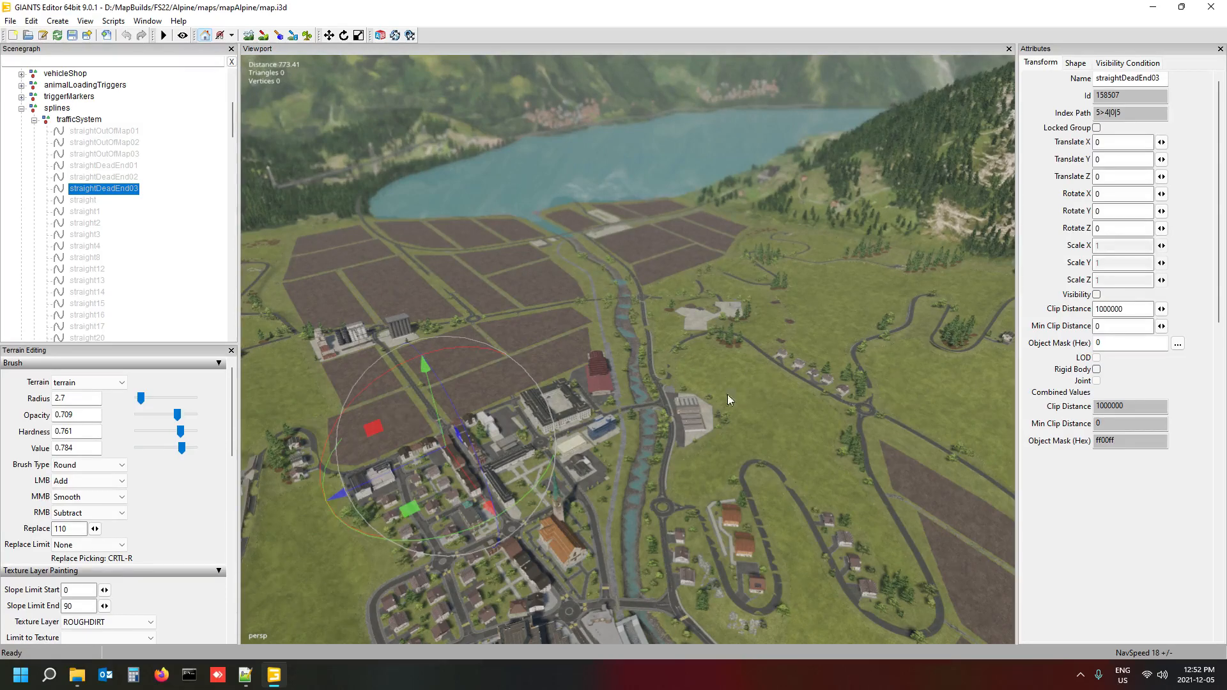
- Examine the straightDeadEnd03 spline in the viewport, from its start and end markers at the junction to its winding route uphill
mouse_move(727, 396)
alt+mouse_down()
mouse_move(734, 422)
mouse_move(872, 422)
mouse_move(853, 398)
mouse_move(819, 422)
mouse_move(853, 396)
mouse_move(872, 406)
mouse_move(830, 399)
mouse_move(842, 423)
mouse_move(796, 425)
mouse_move(803, 378)
mouse_move(823, 400)
alt+mouse_up()
alt+scroll(845, 412, up, 10)
alt+scroll(872, 406, up, 15)
alt+scroll(796, 424, down, 5)
alt+scroll(803, 377, down, 10)
alt+scroll(814, 397, down, 5)
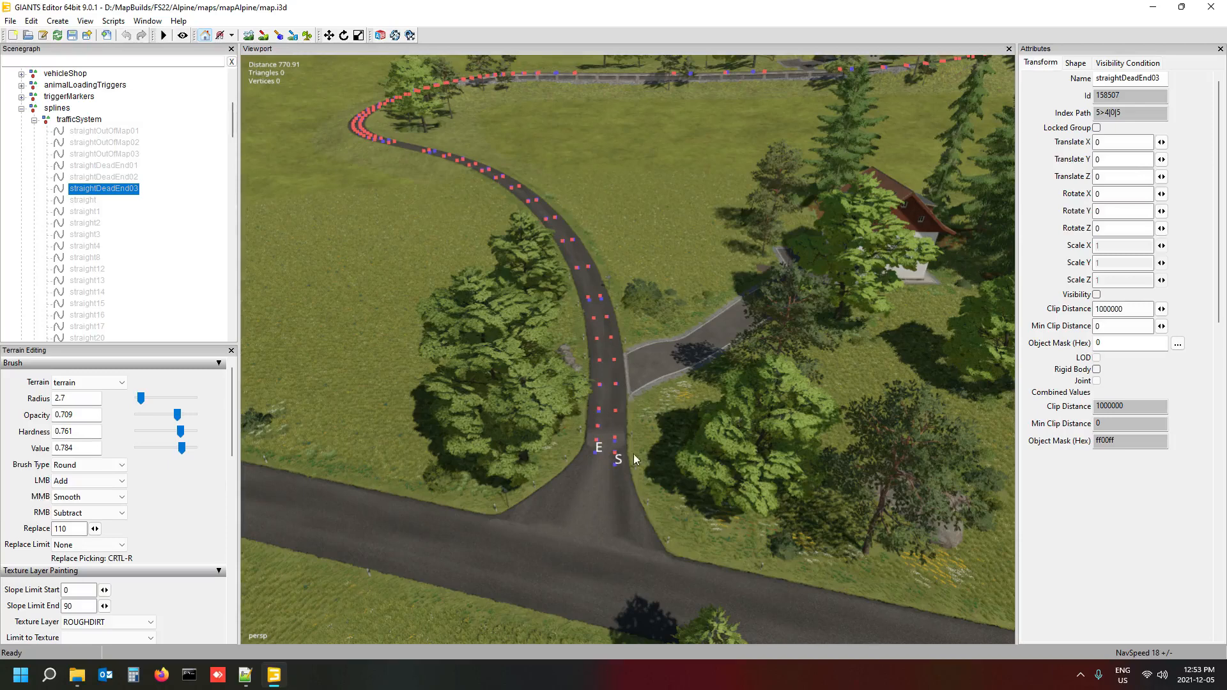
alt+drag(601, 531, 606, 498)
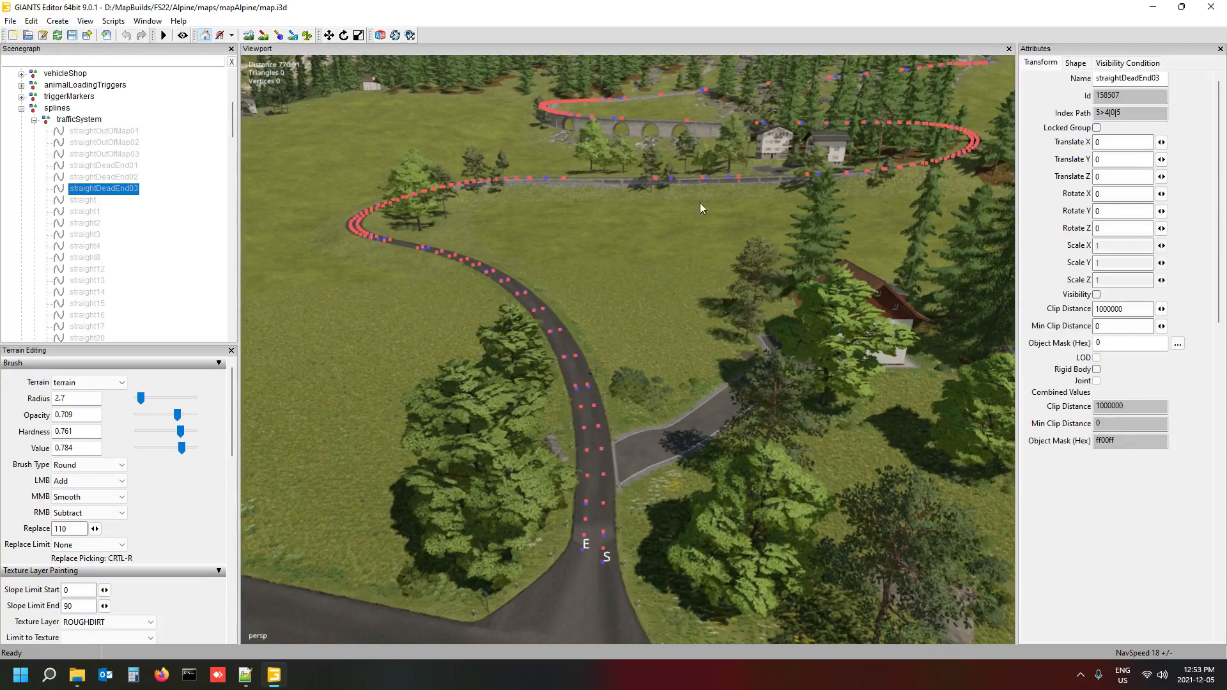
alt+drag(700, 201, 471, 279)
scroll(470, 278, down, 3)
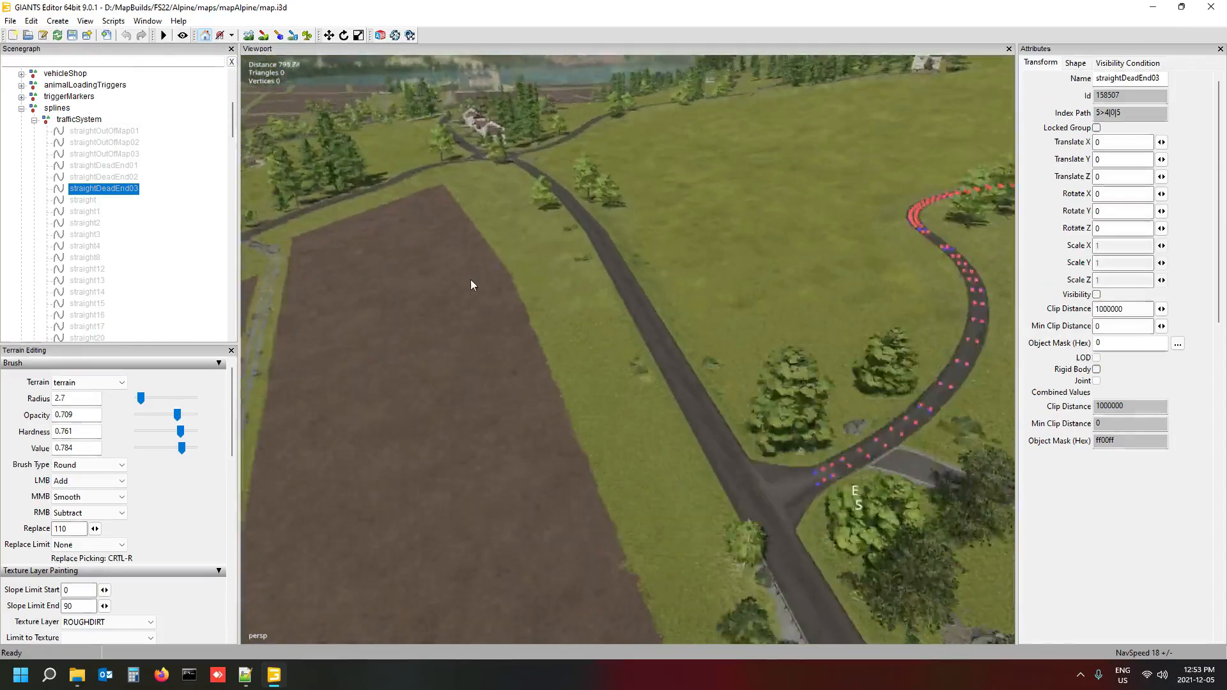
scroll(471, 280, down, 3)
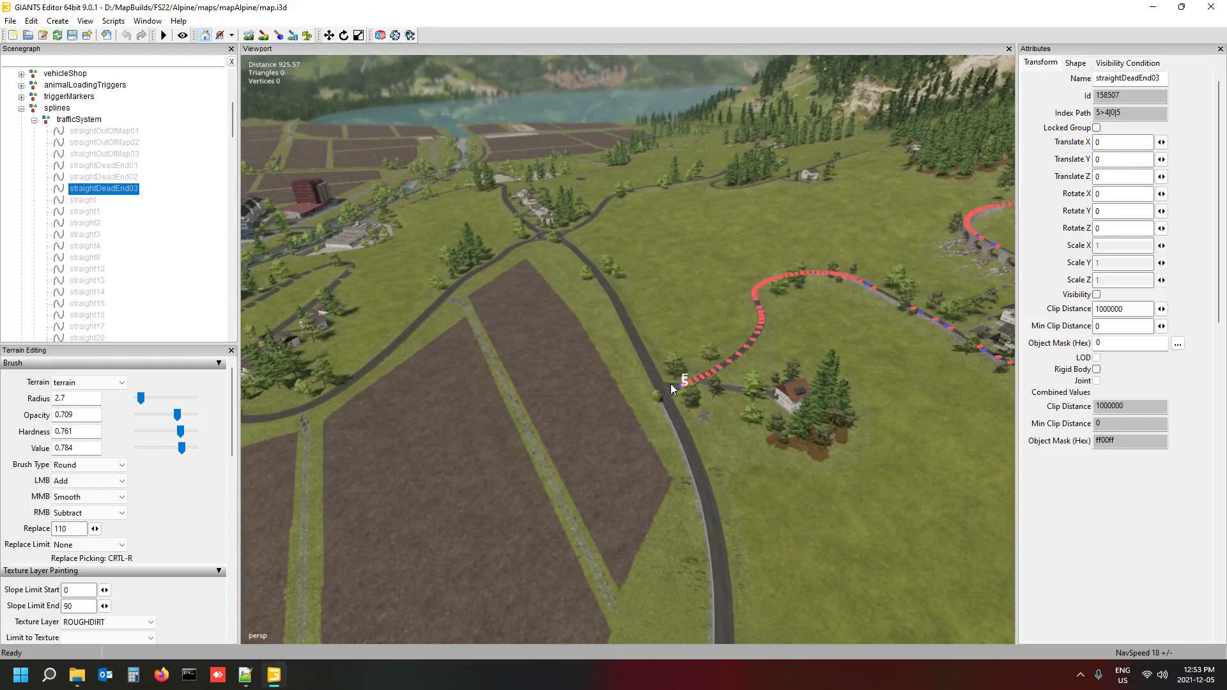
alt+drag(704, 350, 639, 355)
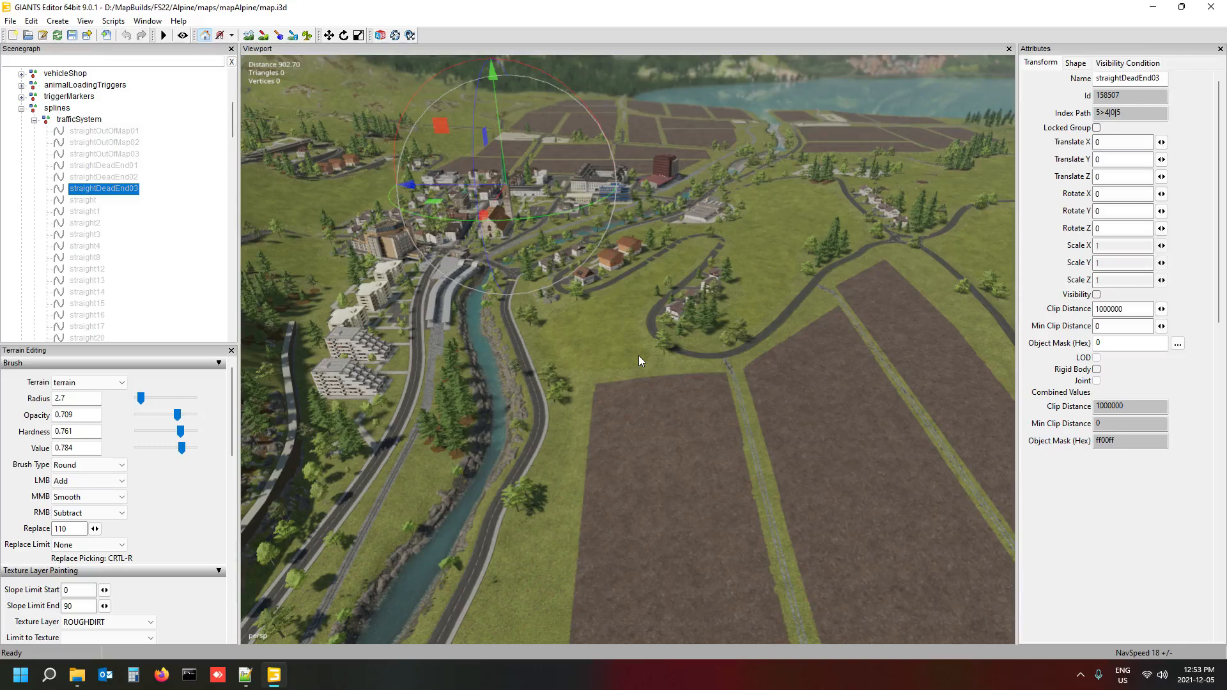
- Collapse the splines group in the Scenegraph and clear the current selection
click(21, 108)
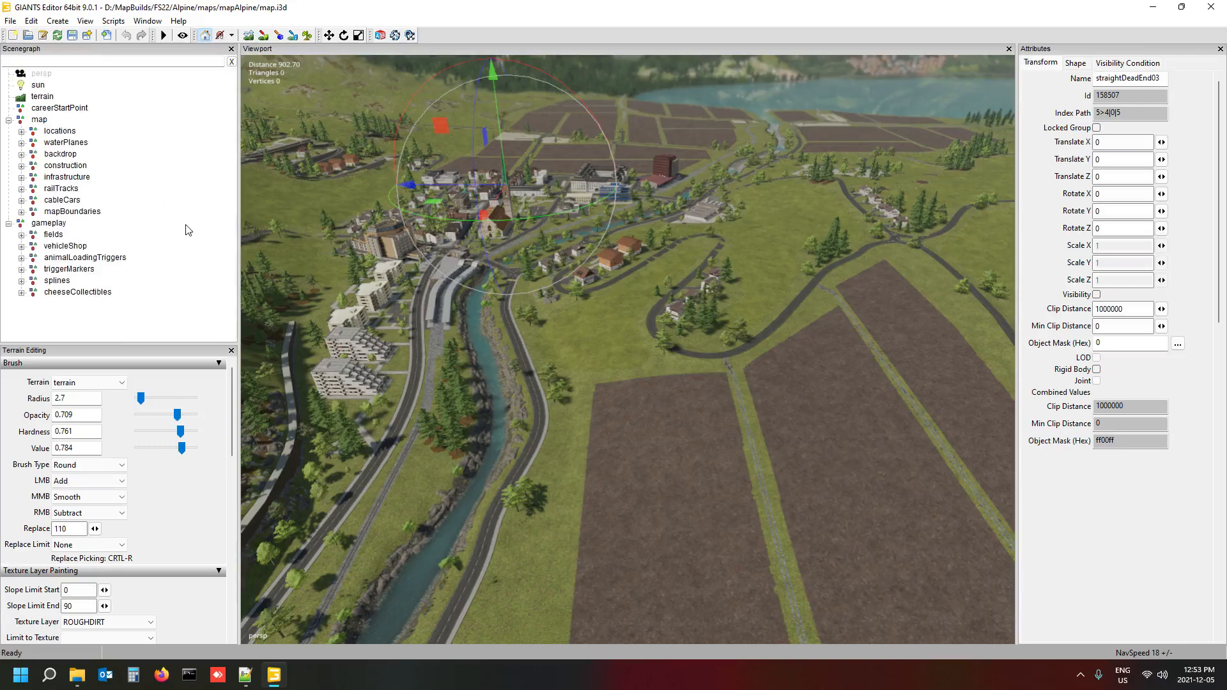
alt+drag(468, 387, 674, 363)
click(162, 133)
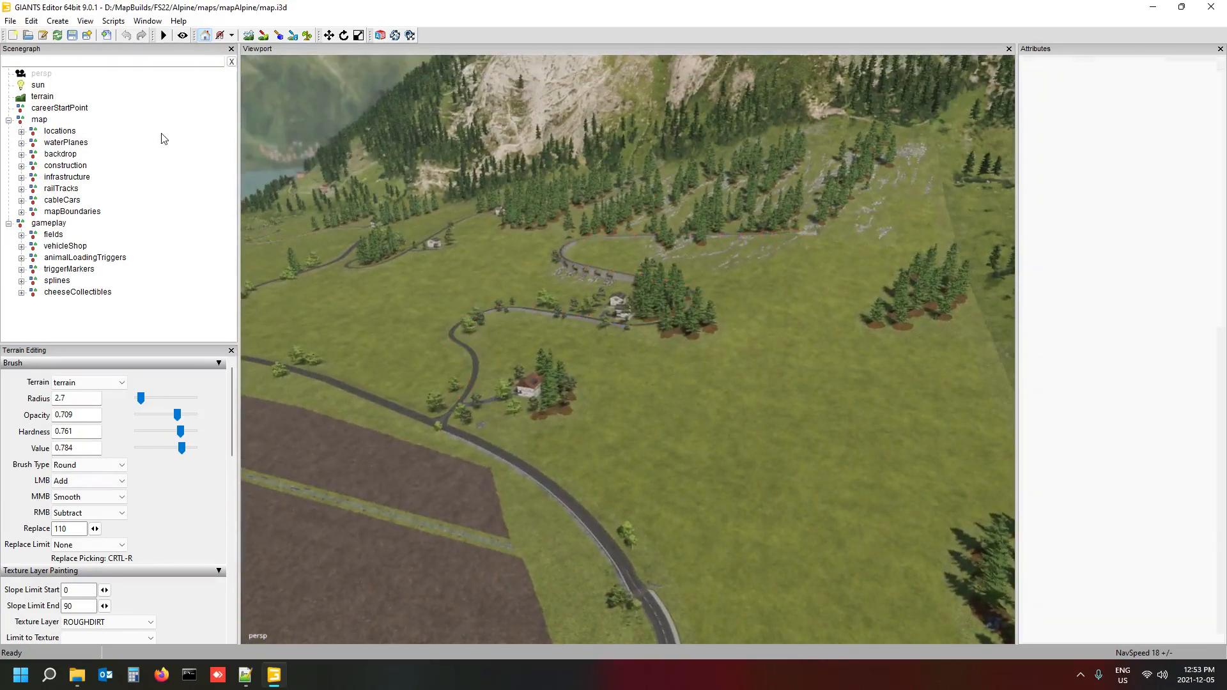
- Look over the Alpine map from the air, covering the town, the river, the roads, the fields and the mountain backdrop
alt+drag(508, 336, 366, 316)
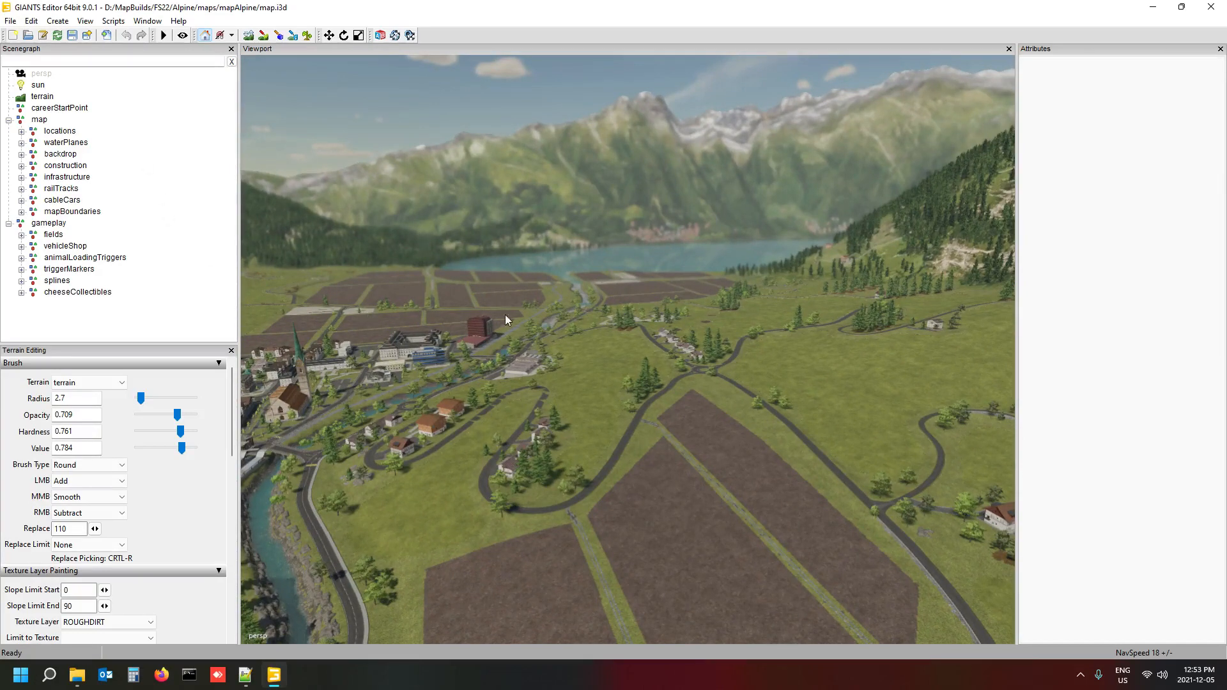
right_drag(551, 330, 732, 246)
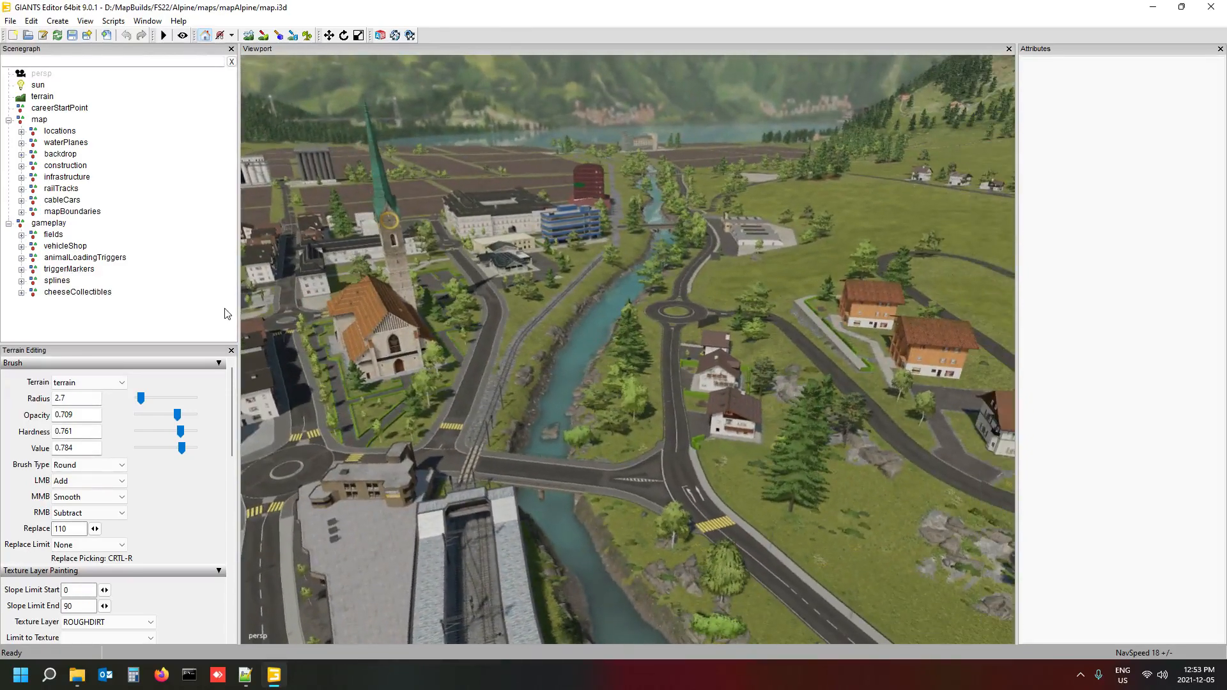
alt+drag(607, 317, 572, 312)
scroll(498, 314, down, 5)
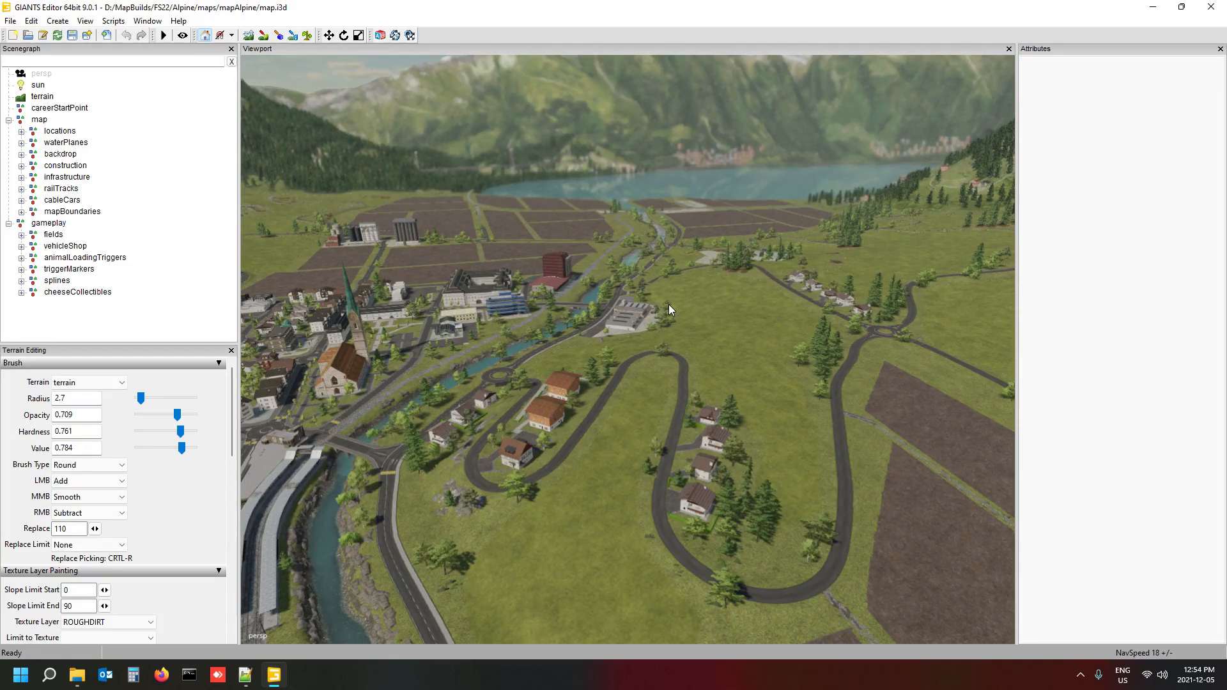
alt+drag(612, 455, 370, 473)
alt+scroll(652, 441, up, 5)
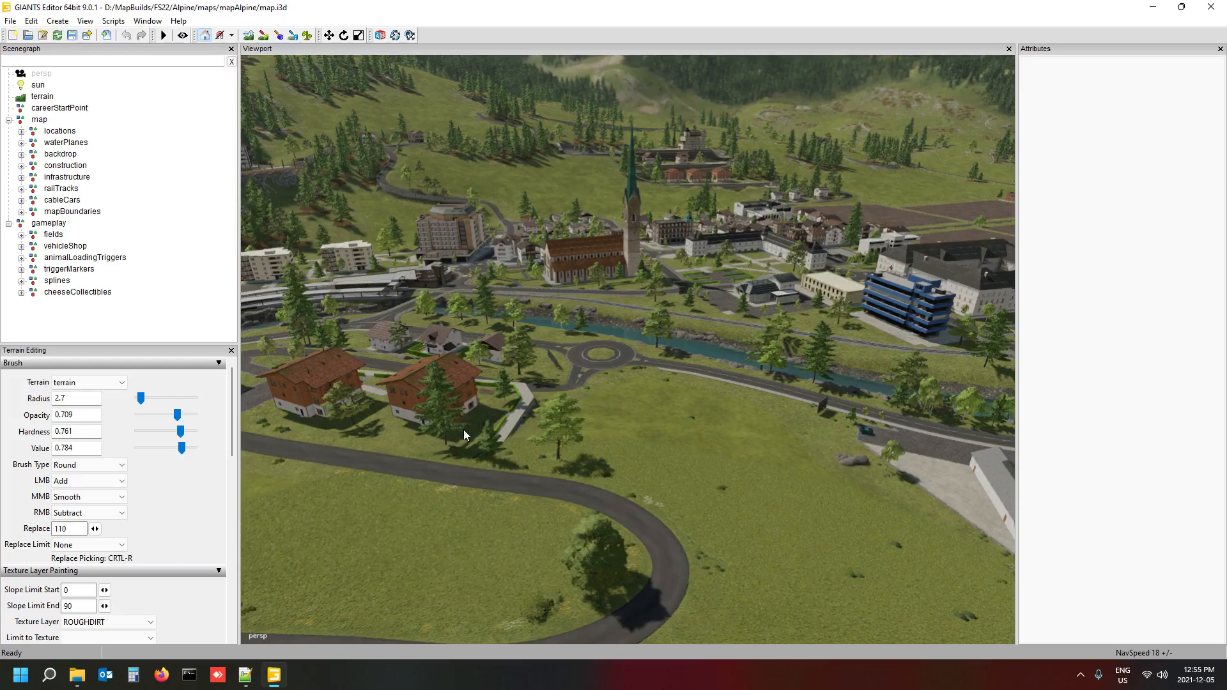
alt+drag(463, 430, 623, 416)
scroll(599, 375, up, 3)
scroll(622, 370, up, 5)
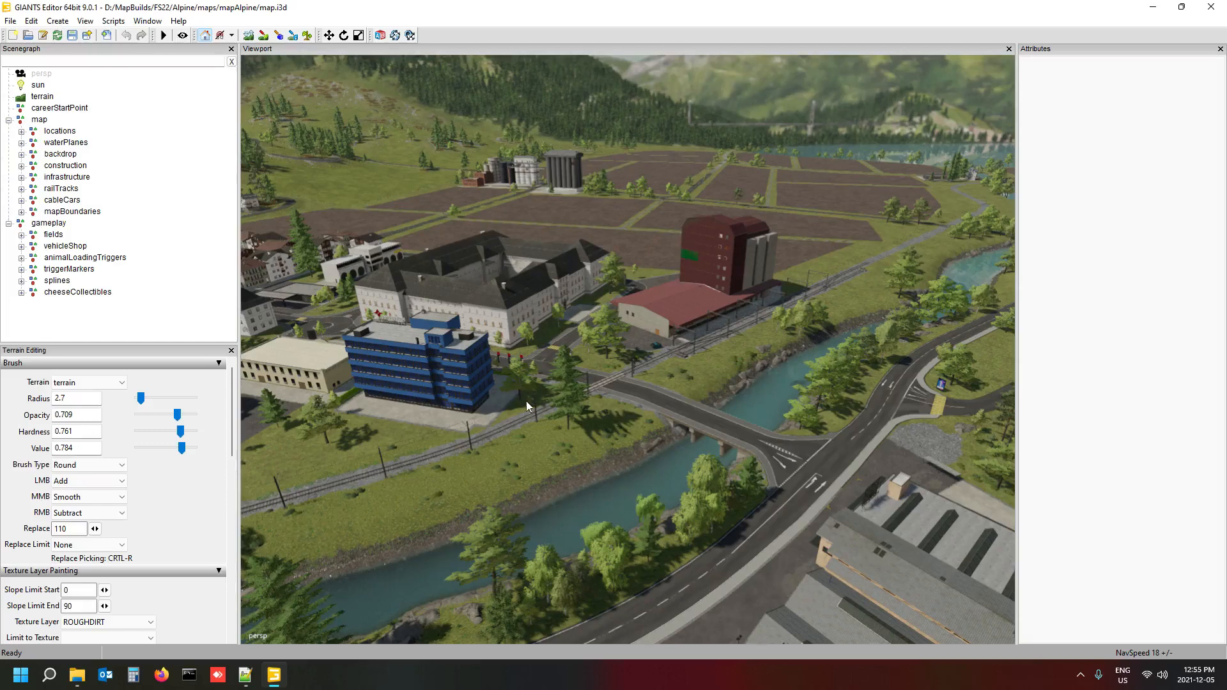
alt+drag(527, 401, 600, 412)
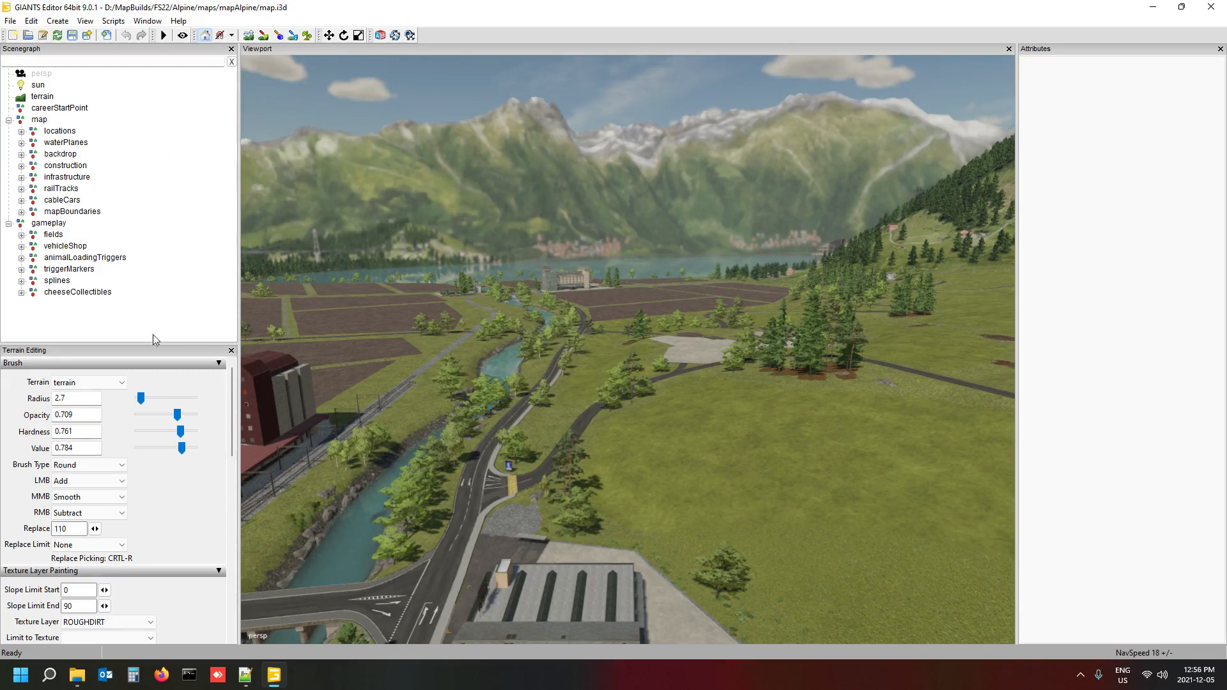
- Keep decoBush as the foliage layer in the Foliage Layer Painting settings and review its available layer states
scroll(152, 530, down, 1)
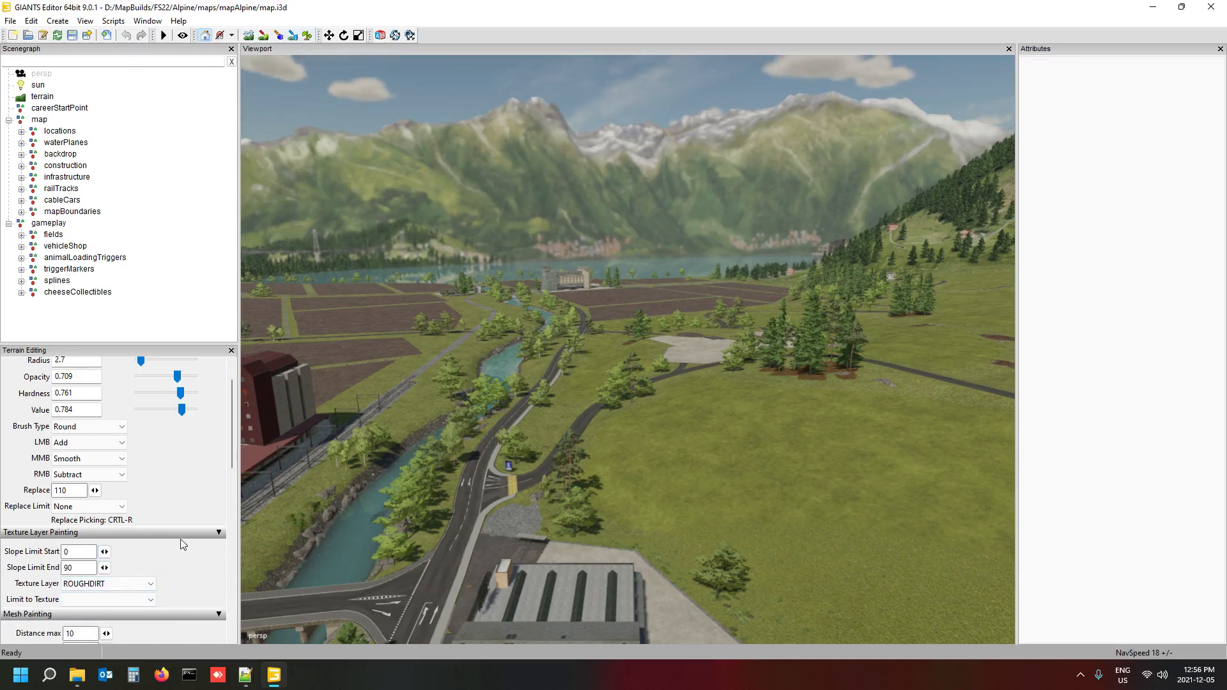
drag(230, 429, 237, 536)
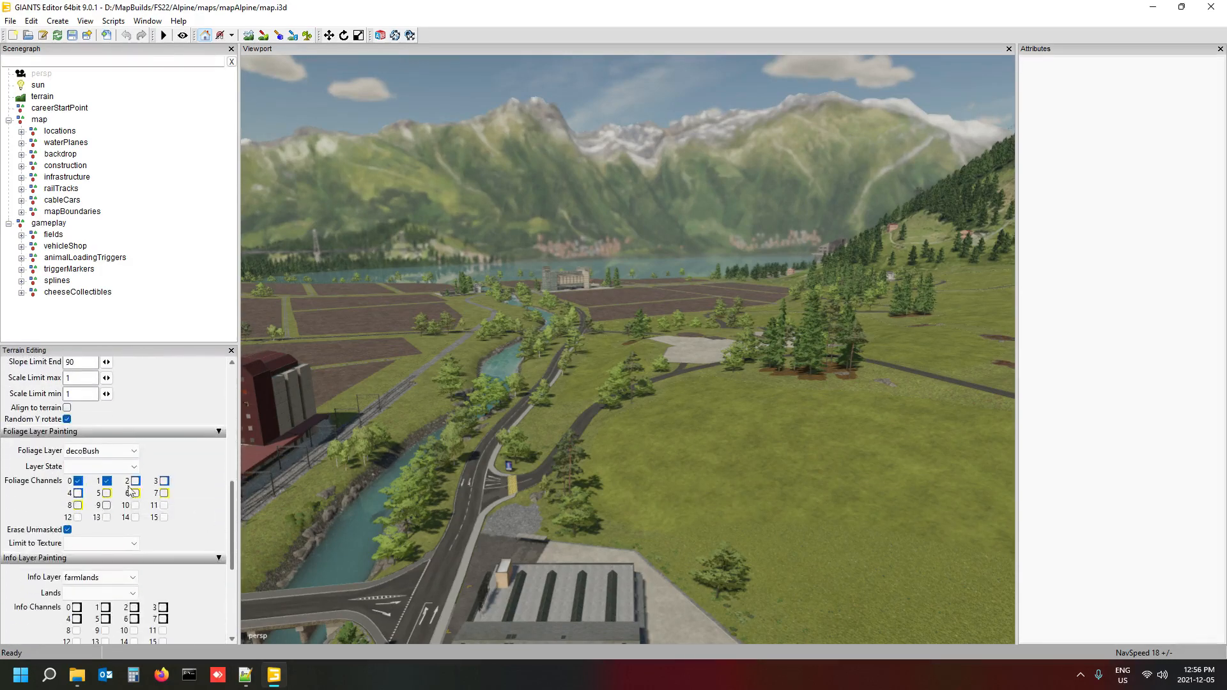
click(111, 451)
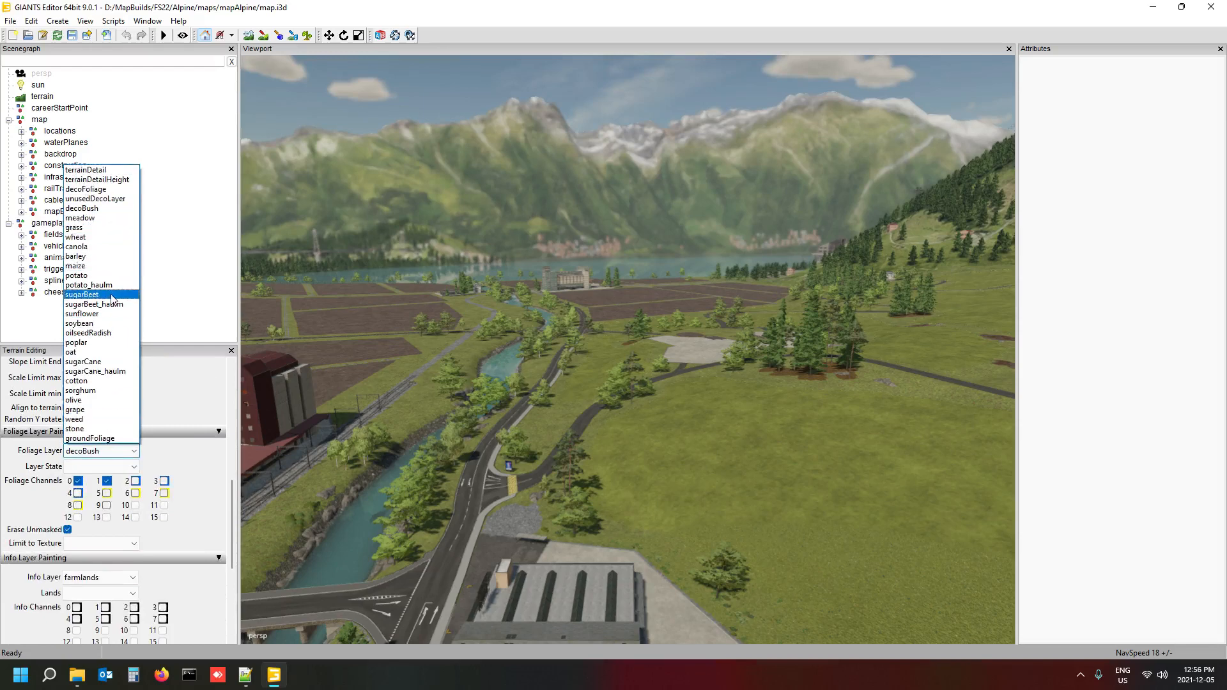
click(112, 213)
click(118, 467)
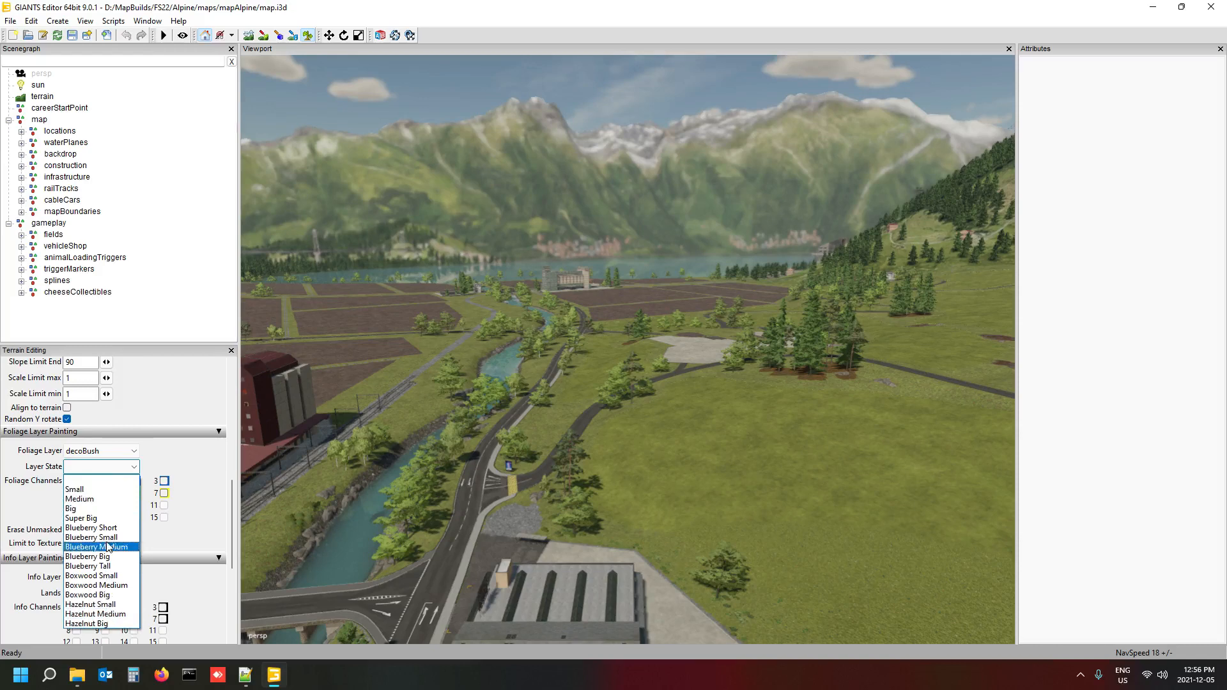
click(125, 455)
- Set the foliage layer to decoFoliage and review its layer states without choosing one
click(134, 452)
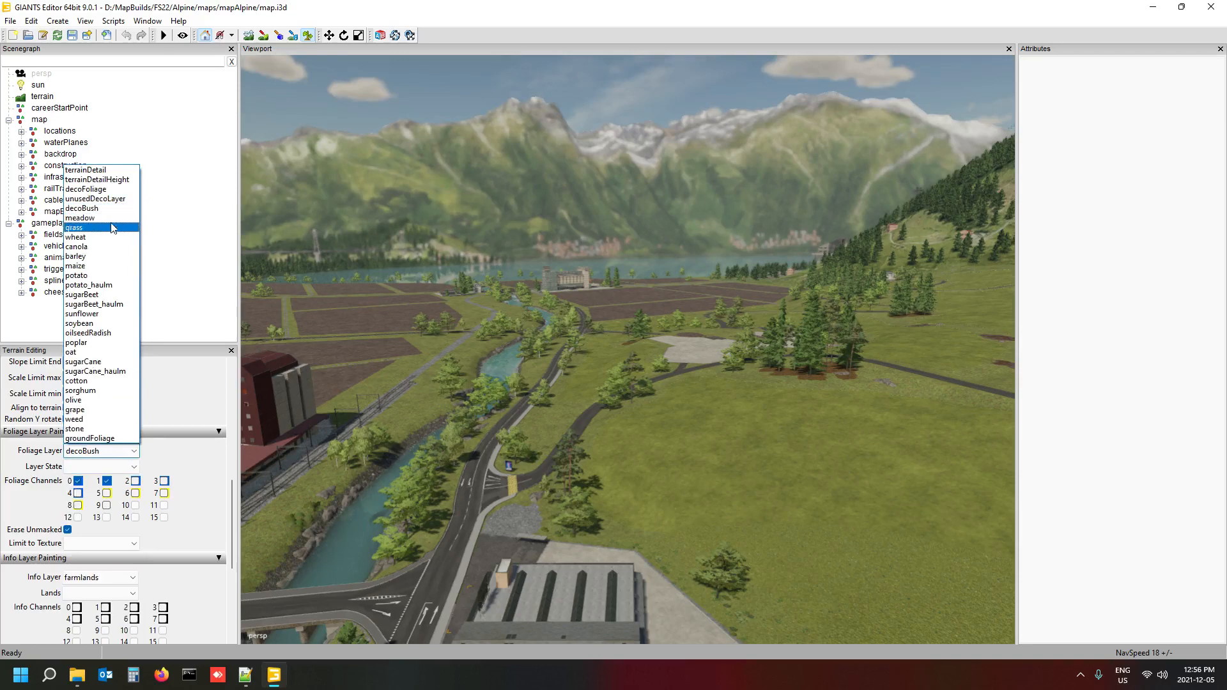
click(106, 189)
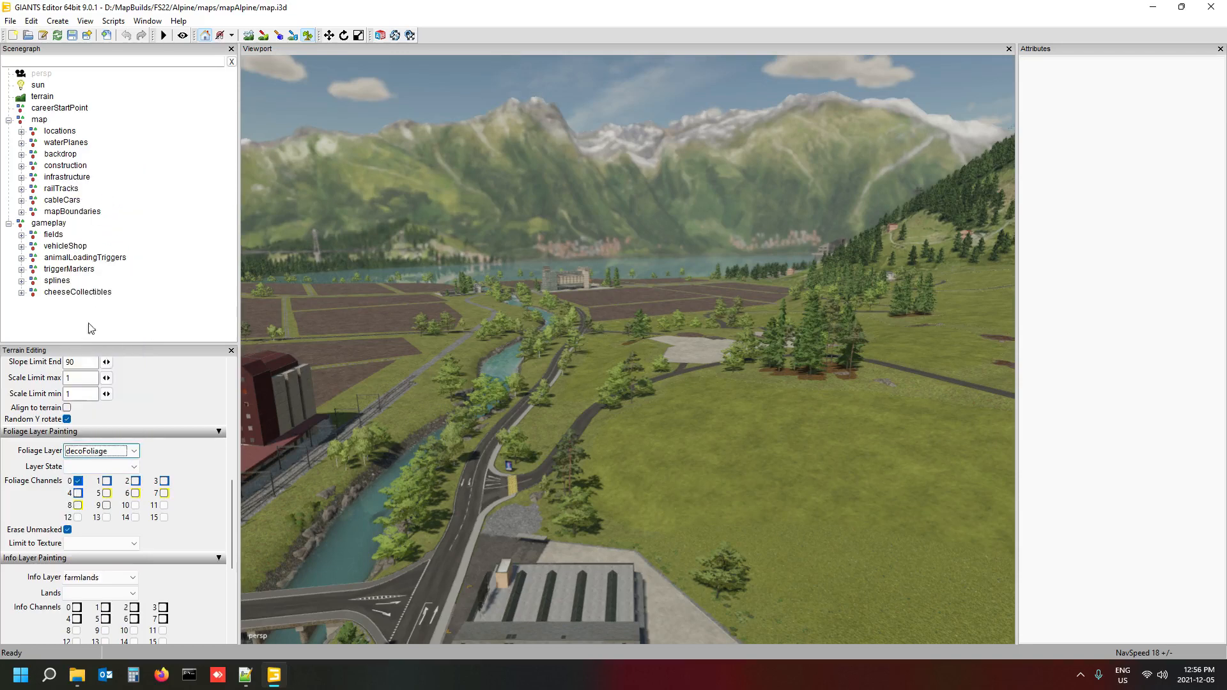
click(117, 472)
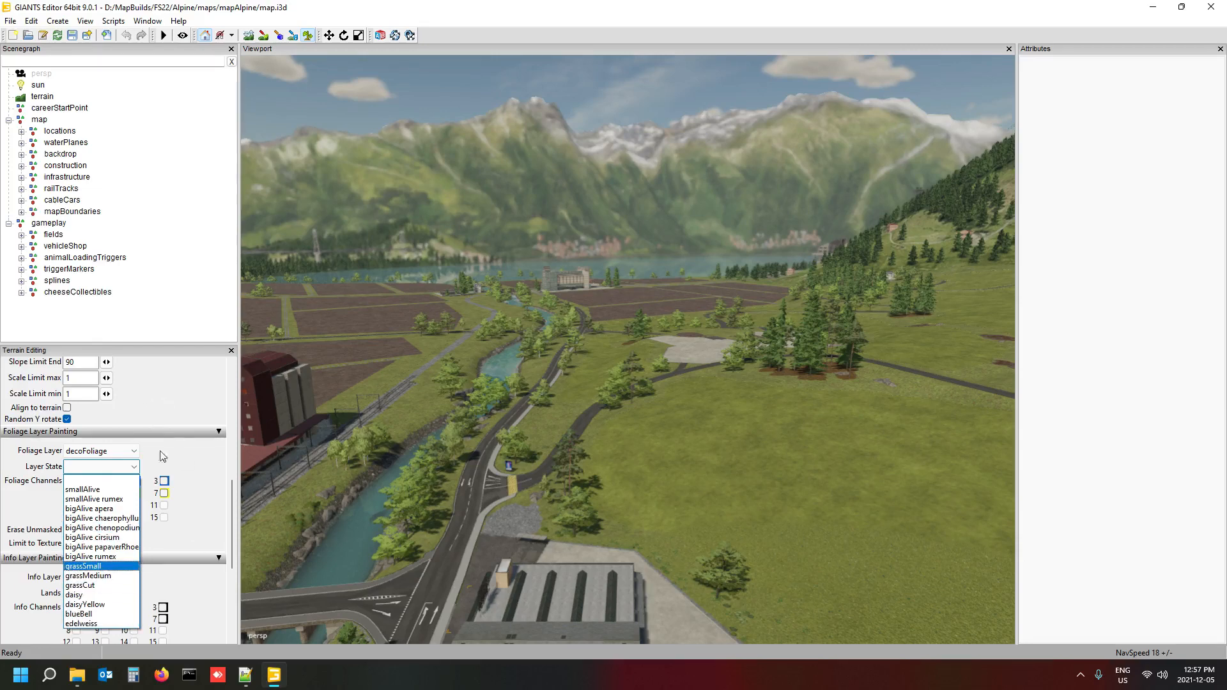
click(186, 476)
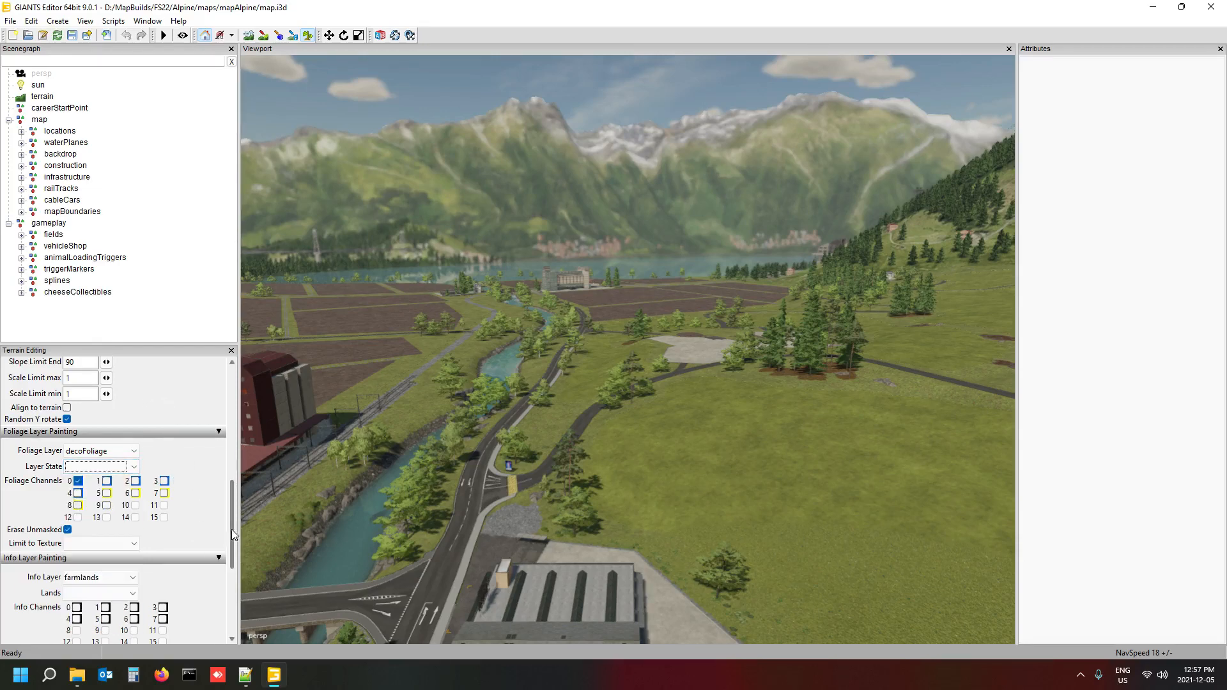
- Review the available texture layers in the Texture Layer Painting settings, keeping ROUGHDIRT selected
drag(231, 530, 233, 450)
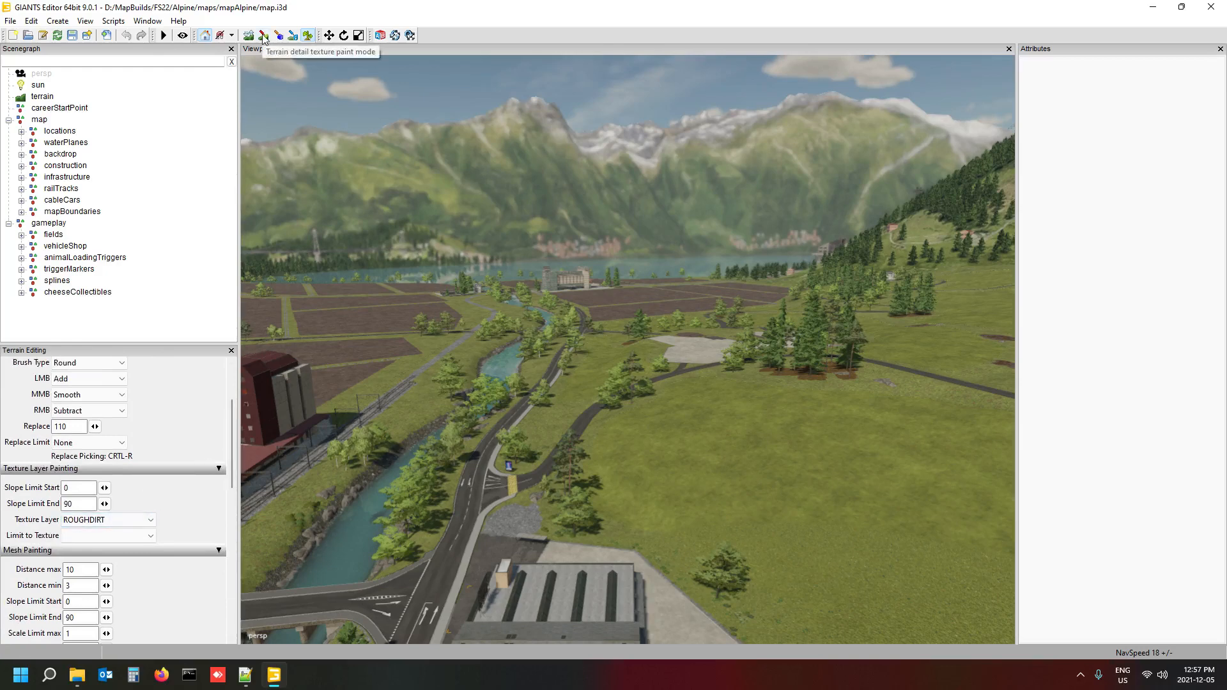
click(131, 520)
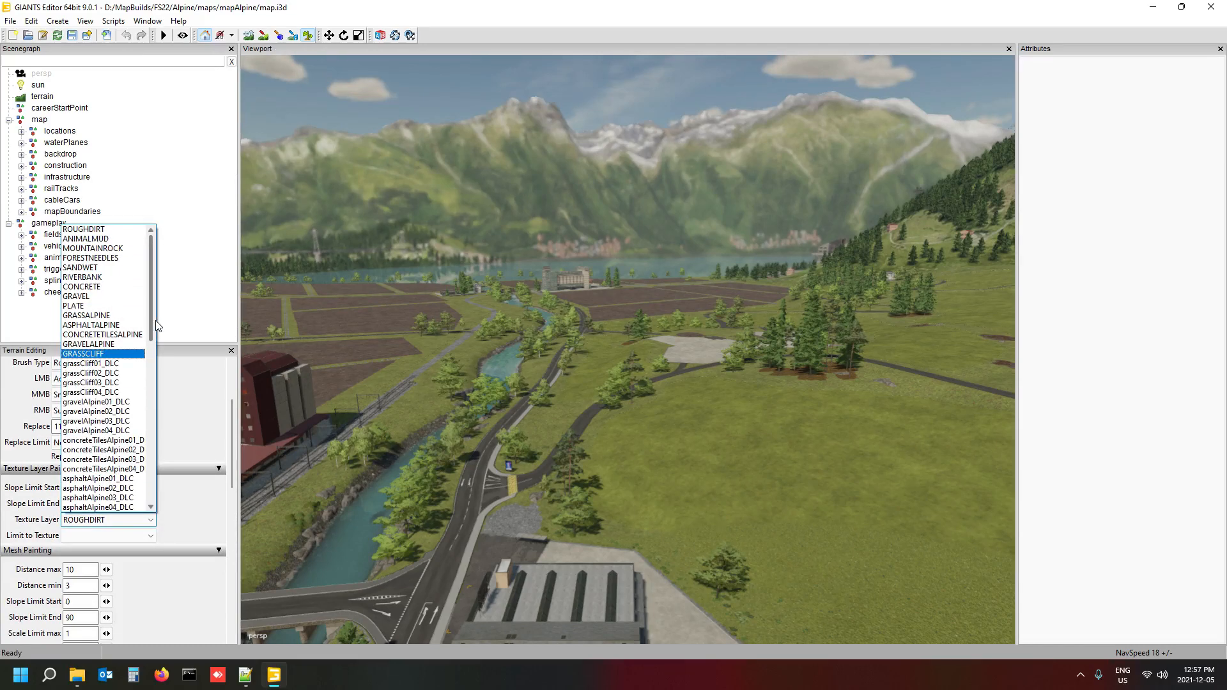
drag(151, 314, 149, 243)
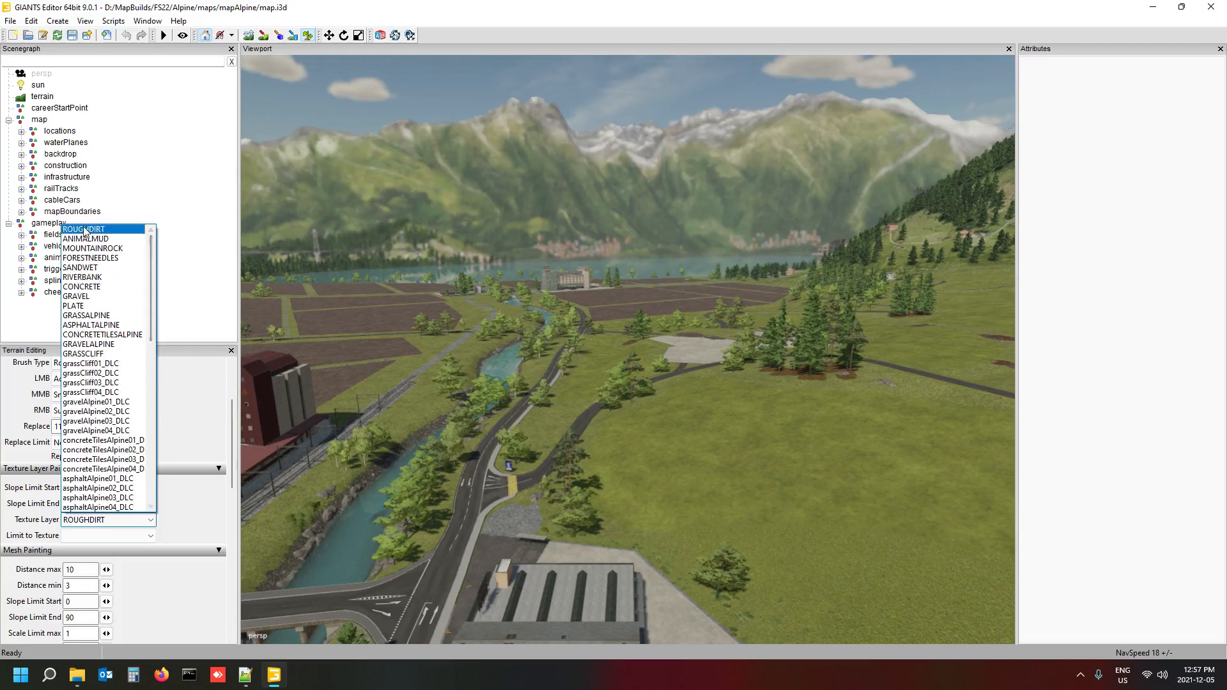
click(94, 231)
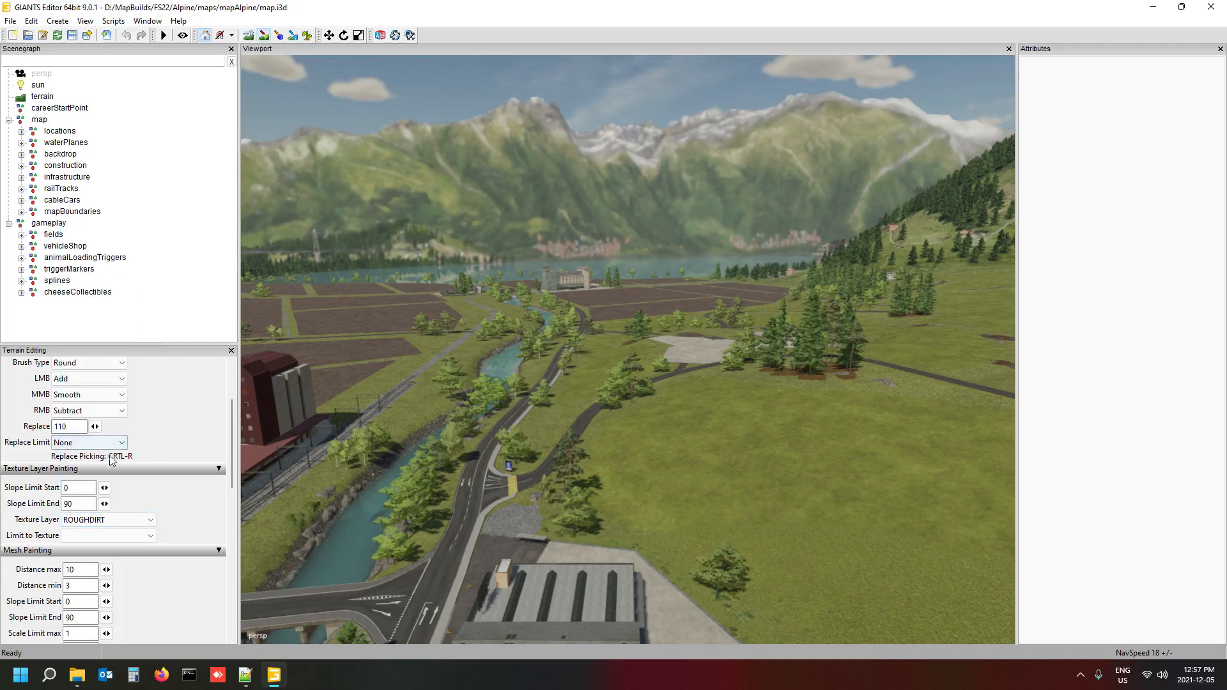
click(115, 526)
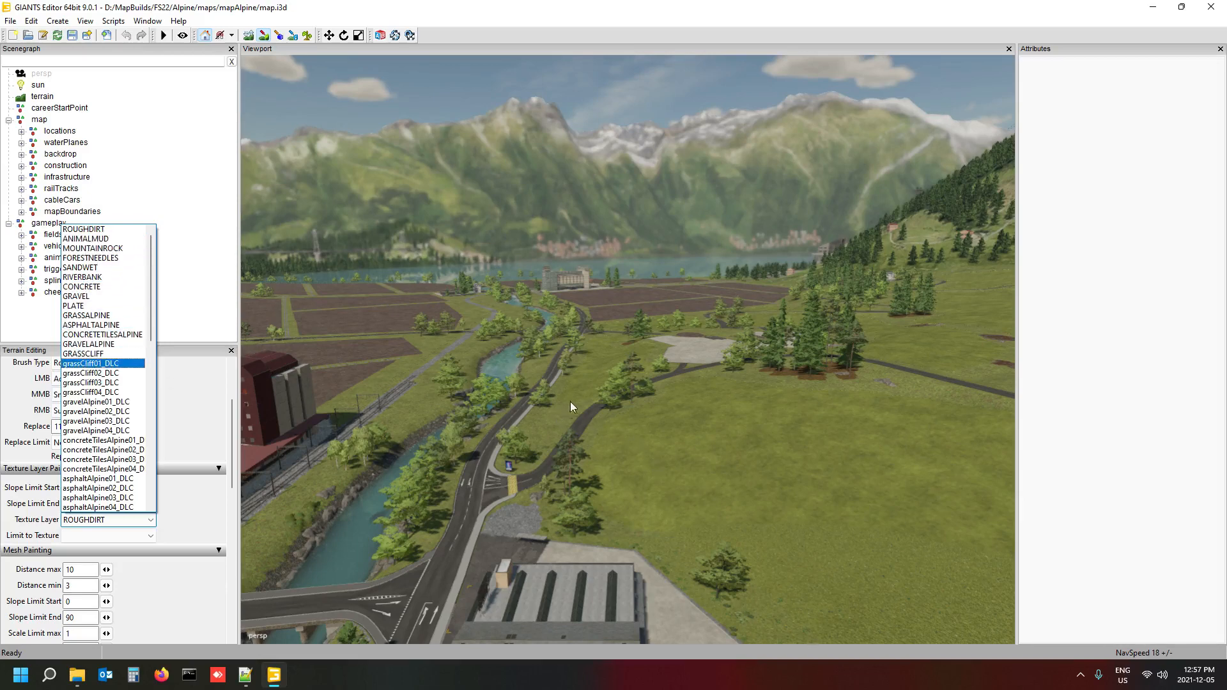
click(210, 264)
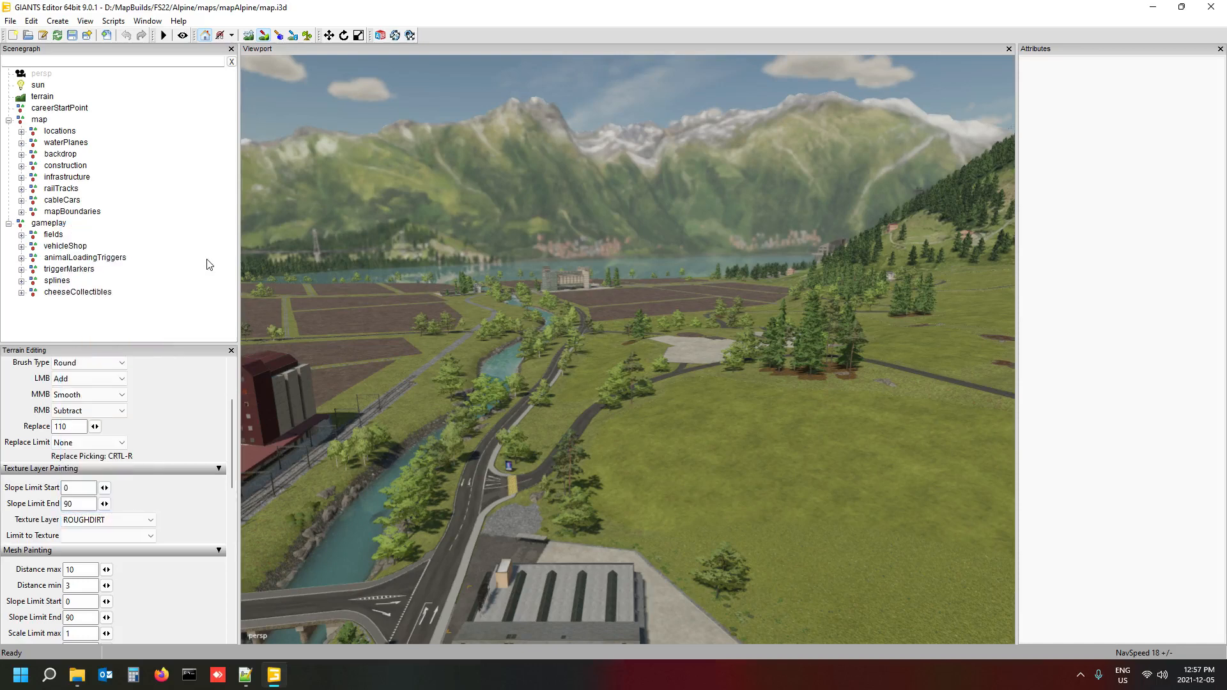